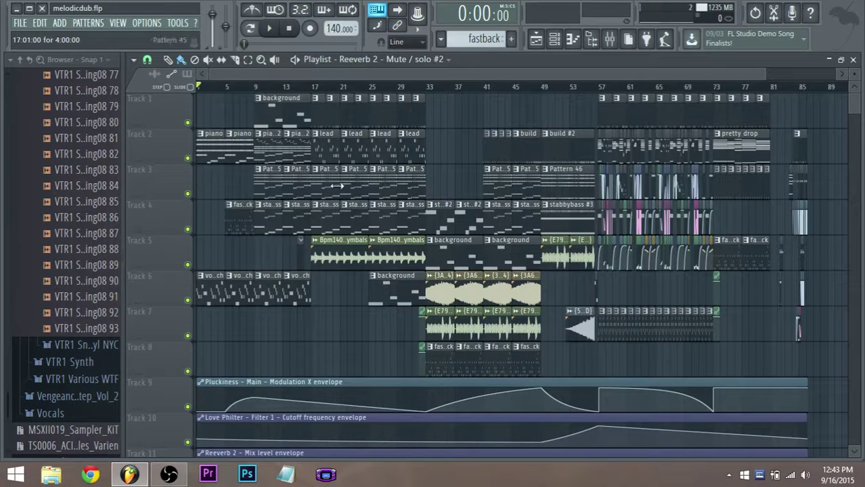
# Step: Start playing the song from the beginning and briefly check the recorder in Open Broadcaster Software
pyautogui.click(270, 30)
pyautogui.scroll(-1, 295, 154)
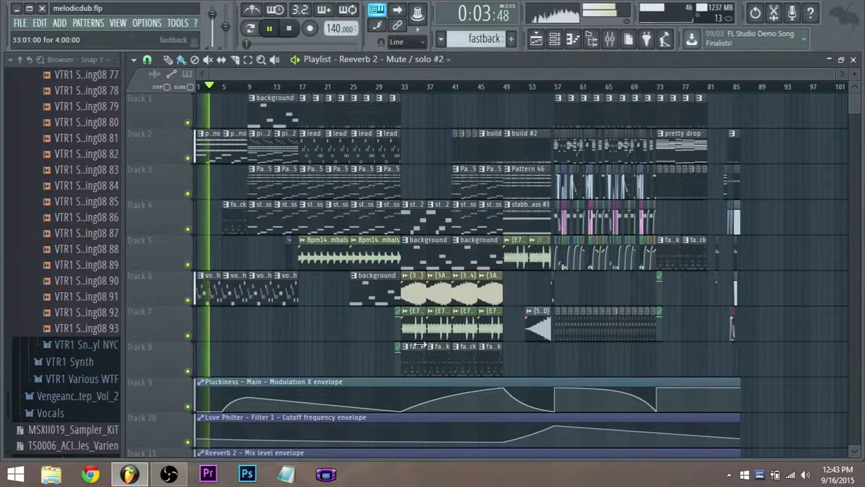
pyautogui.click(129, 475)
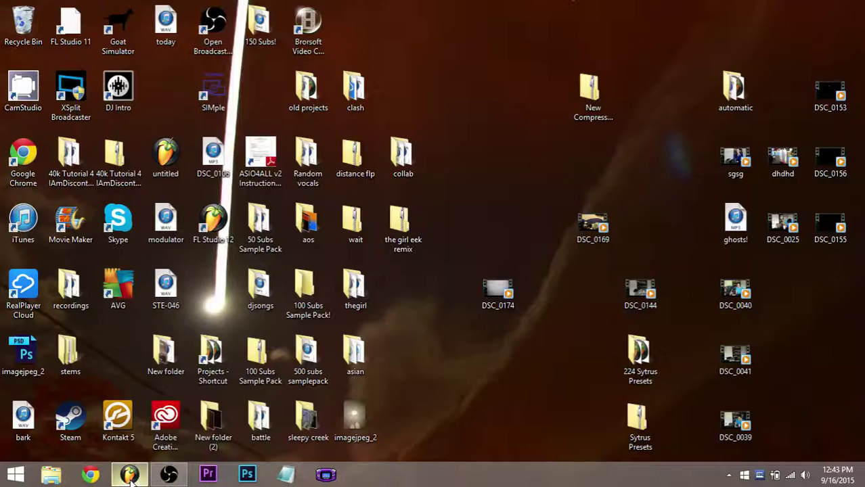
pyautogui.click(130, 475)
pyautogui.click(166, 476)
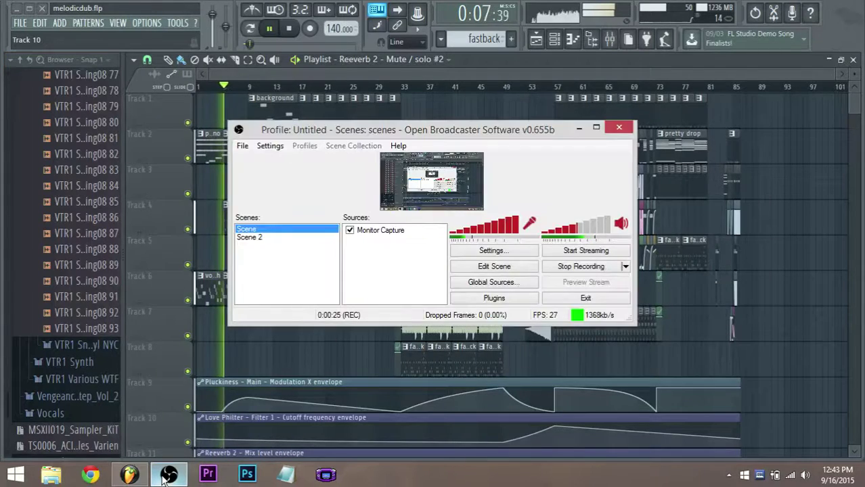
pyautogui.click(166, 476)
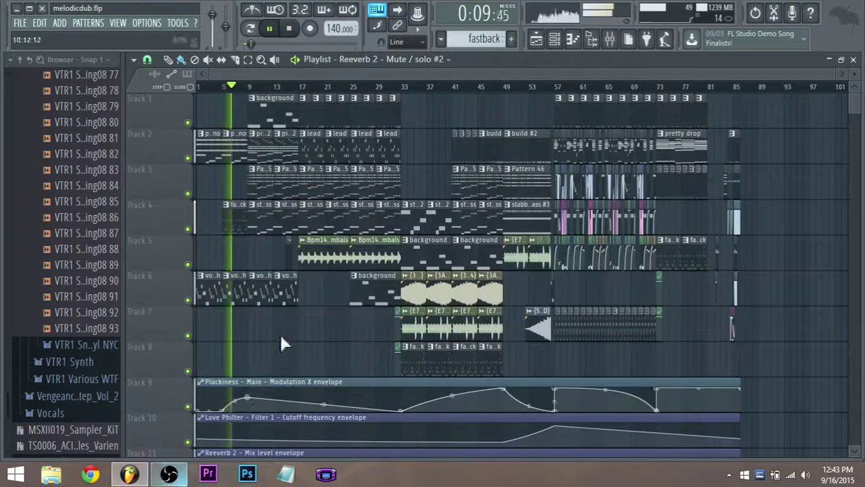
# Step: Move the fastback clip from bar 5 on Track 4 to bar 9 on Track 5, and add another fastback clip at bar 13 on Track 7
pyautogui.scroll(1, 284, 247)
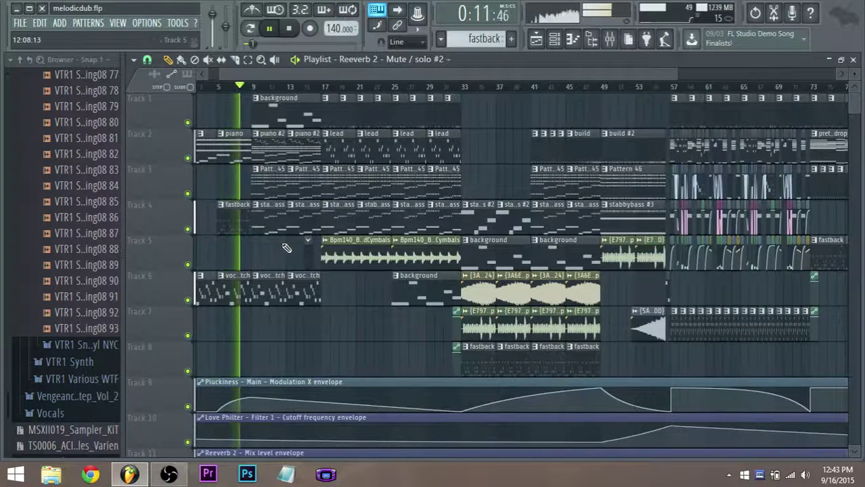
pyautogui.scroll(1, 273, 262)
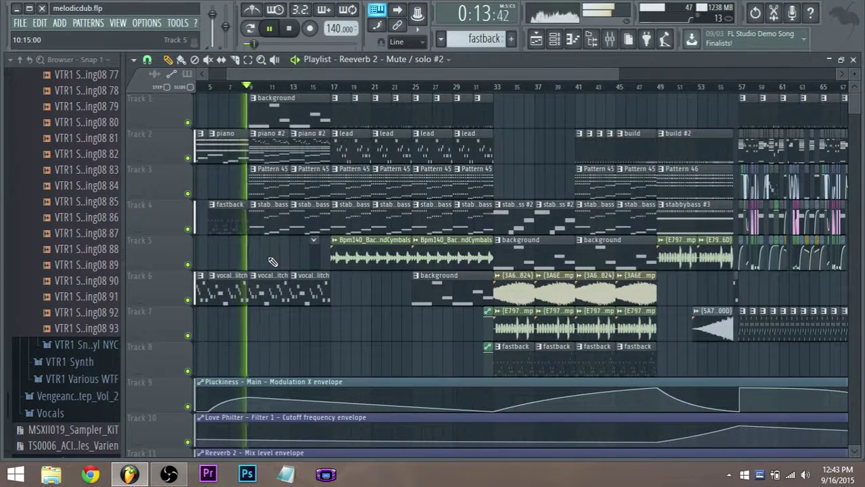
pyautogui.moveTo(222, 228); pyautogui.dragTo(263, 268)
pyautogui.scroll(2, 264, 260)
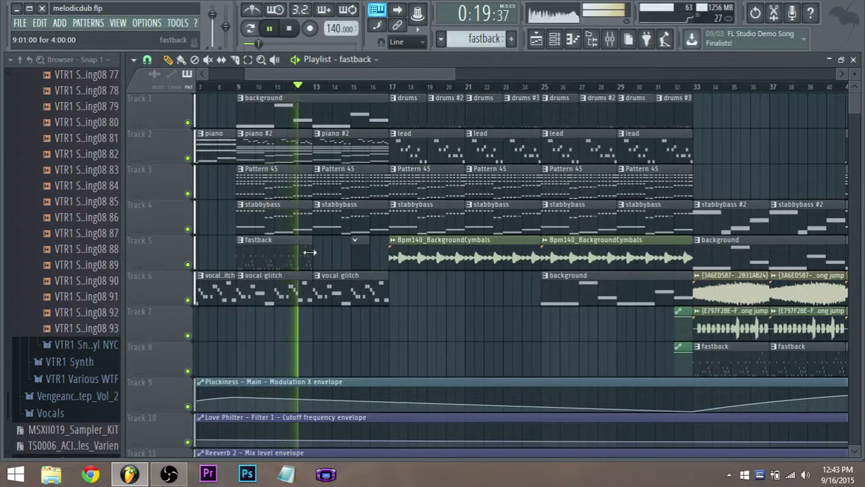
pyautogui.click(321, 322)
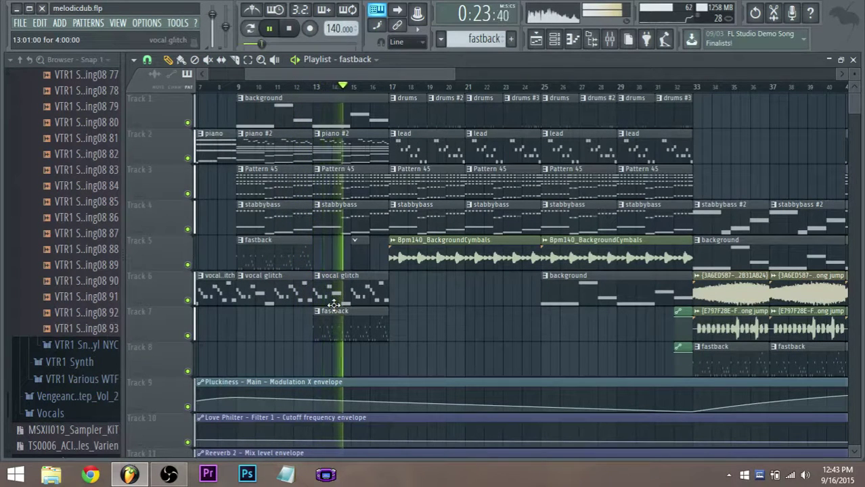
pyautogui.click(177, 22)
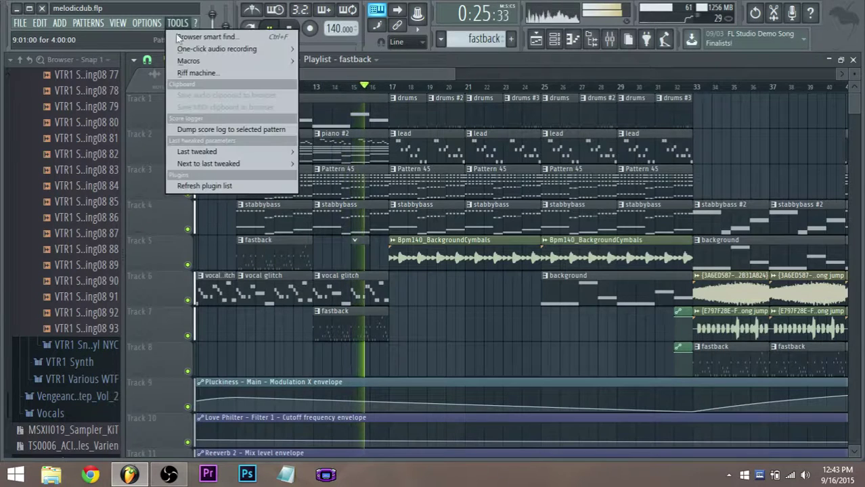
pyautogui.moveTo(190, 61)
pyautogui.click(351, 142)
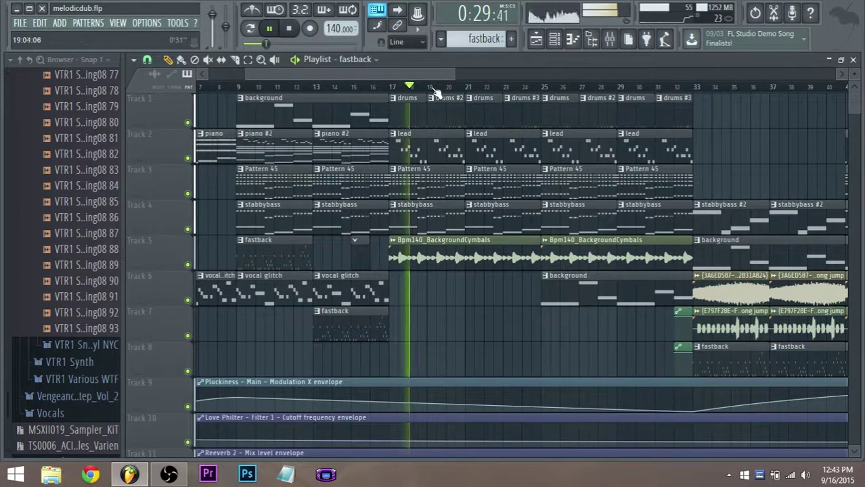
# Step: Delete the stabbybass #2 clip at bar 33 on Track 4
pyautogui.scroll(-4, 477, 82)
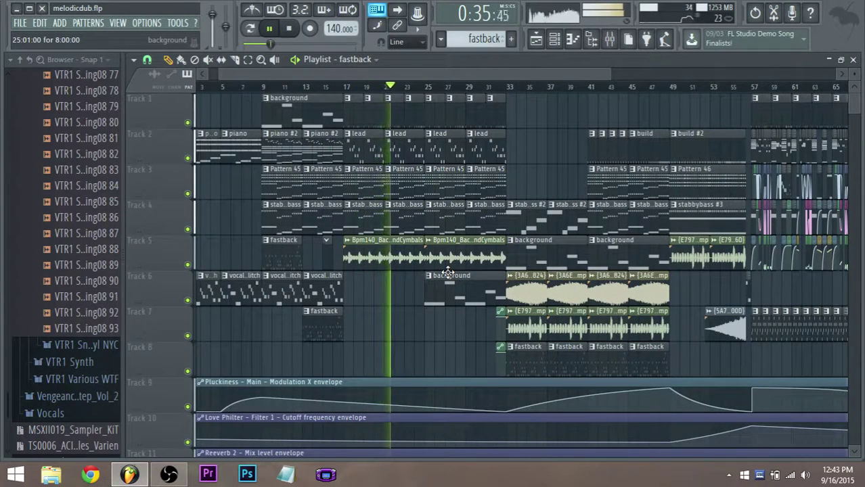
pyautogui.scroll(-4, 448, 271)
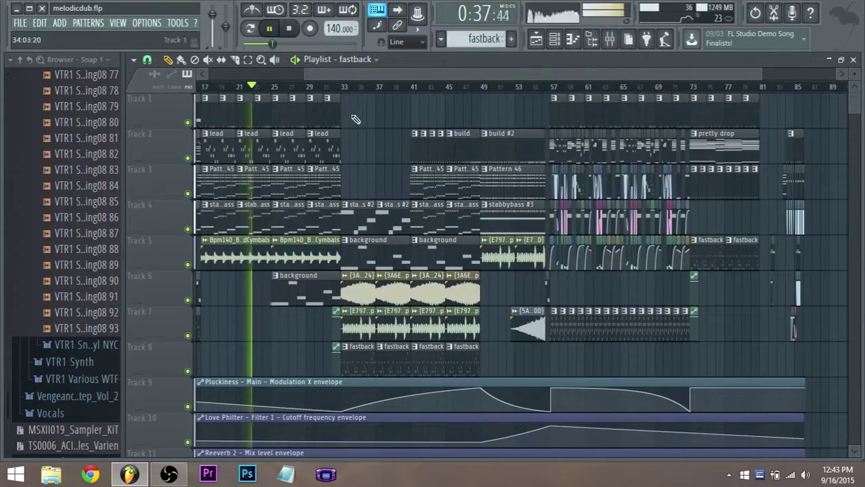
pyautogui.scroll(-3, 351, 122)
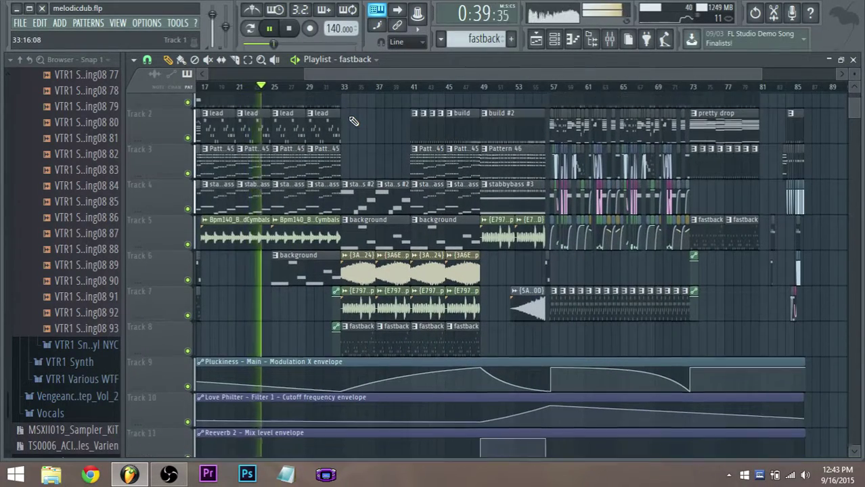
pyautogui.scroll(3, 352, 121)
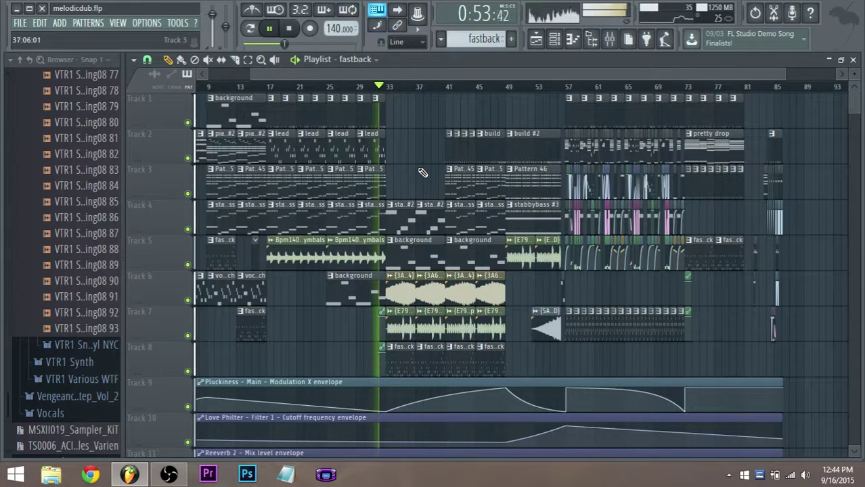
pyautogui.scroll(-2, 423, 173)
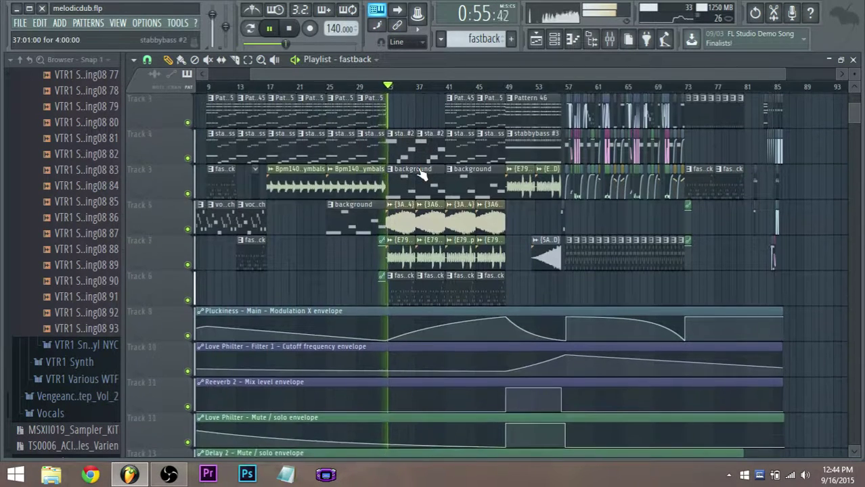
pyautogui.scroll(-1, 433, 196)
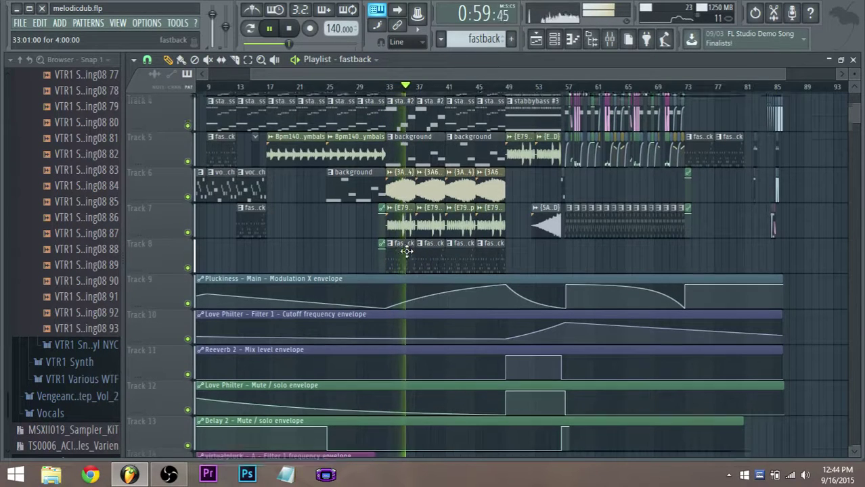
pyautogui.scroll(1, 412, 251)
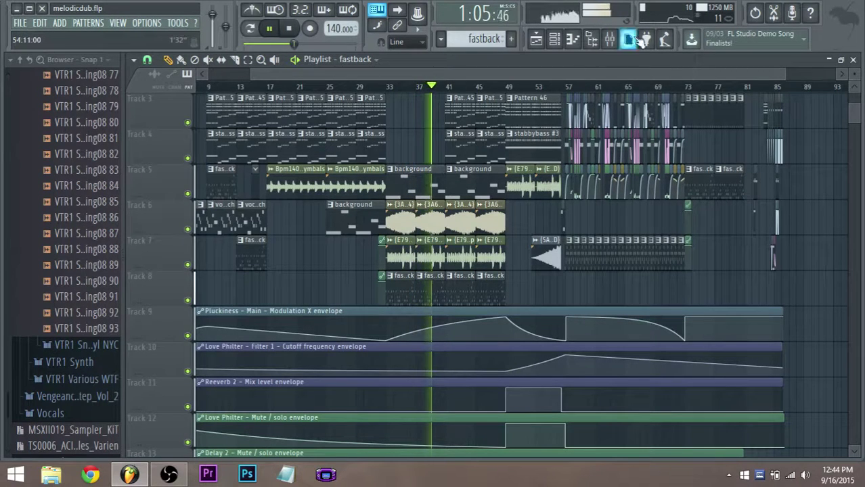
pyautogui.click(416, 150)
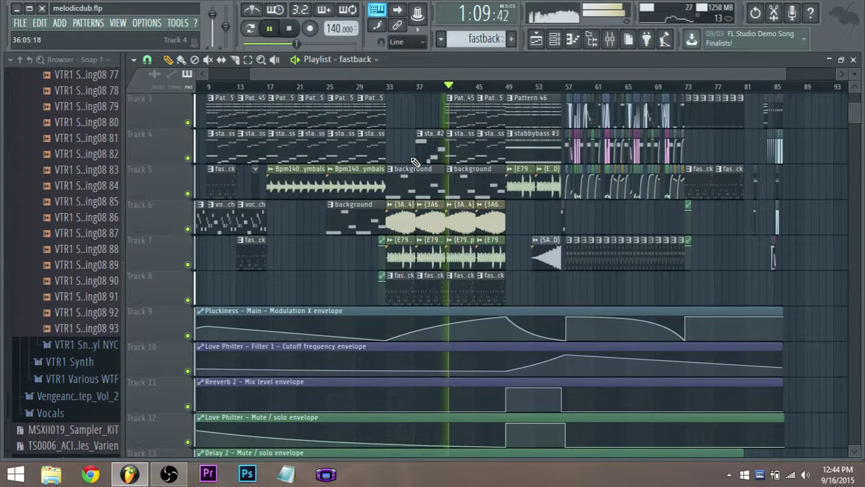
# Step: Stop the song and replay it from bar 32 to hear the section starting at bar 33
pyautogui.scroll(2, 428, 169)
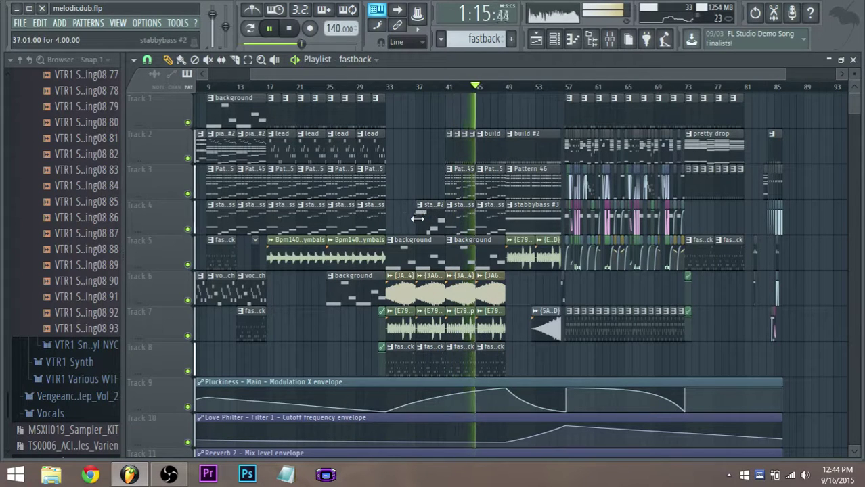
pyautogui.scroll(-1, 417, 218)
pyautogui.scroll(1, 453, 226)
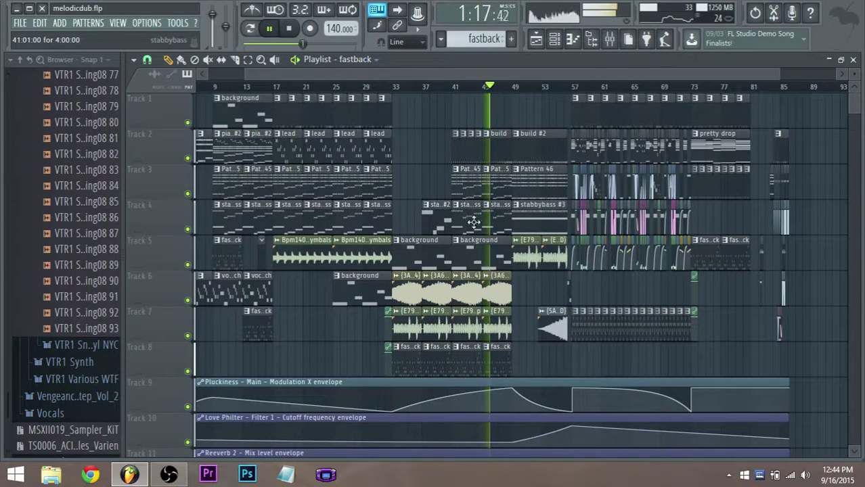
pyautogui.scroll(-2, 428, 216)
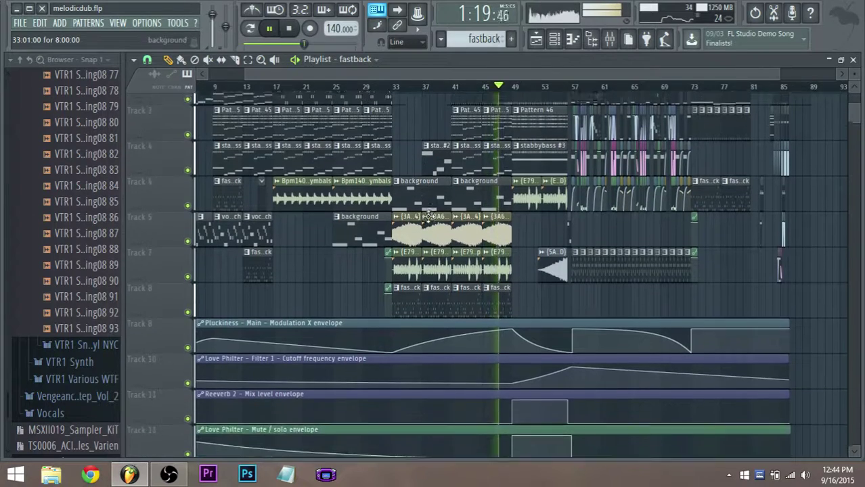
pyautogui.press('space')
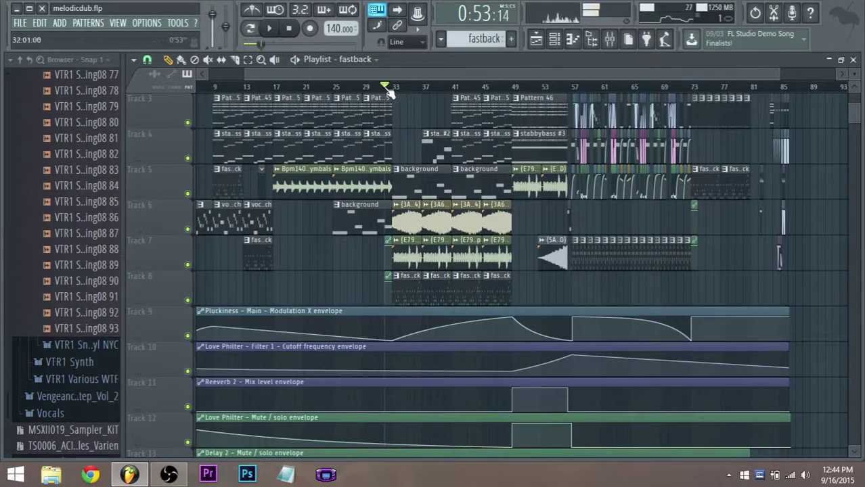
pyautogui.scroll(3, 435, 234)
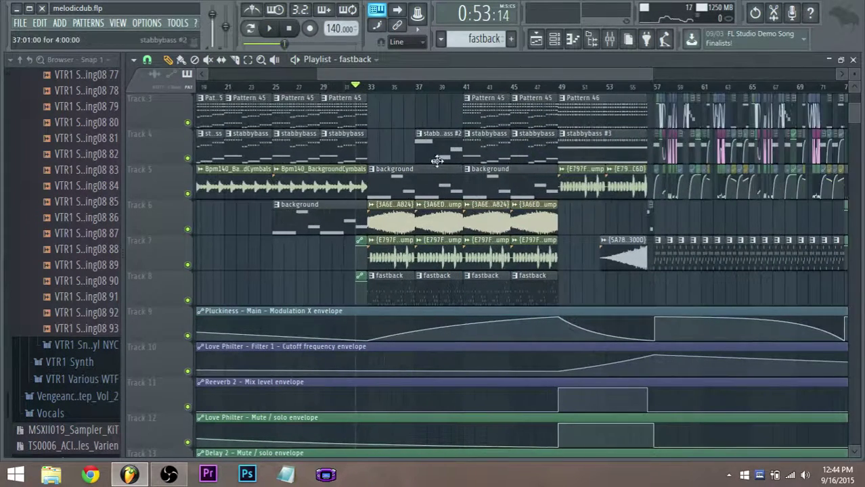
pyautogui.press('space')
# Step: Delete the fastback clip on Track 8 and the background clip on Track 5 that start at bar 33
pyautogui.scroll(-1, 438, 147)
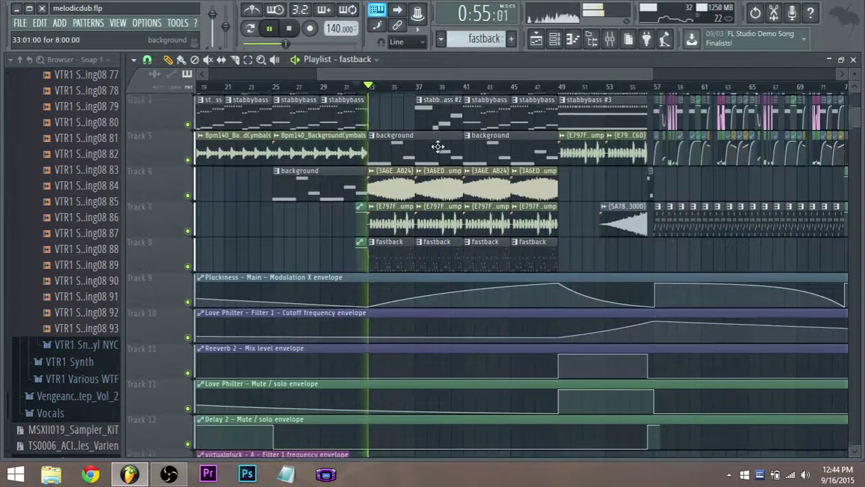
pyautogui.rightClick(405, 254)
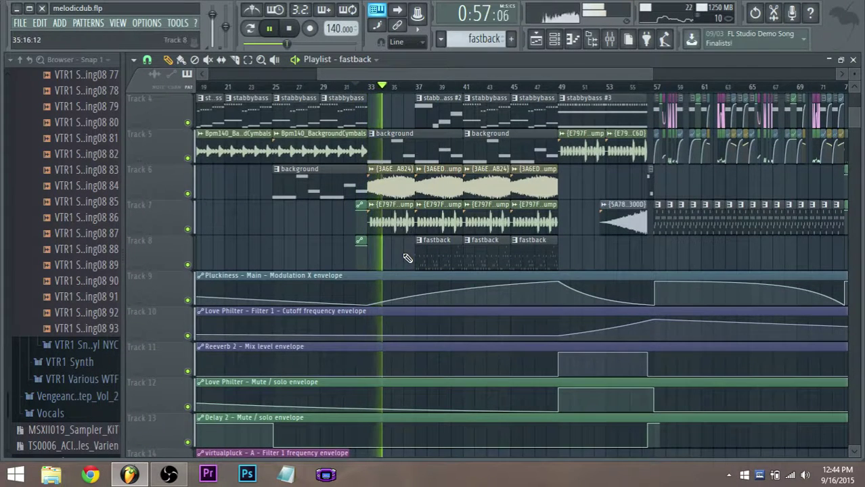
pyautogui.rightClick(400, 139)
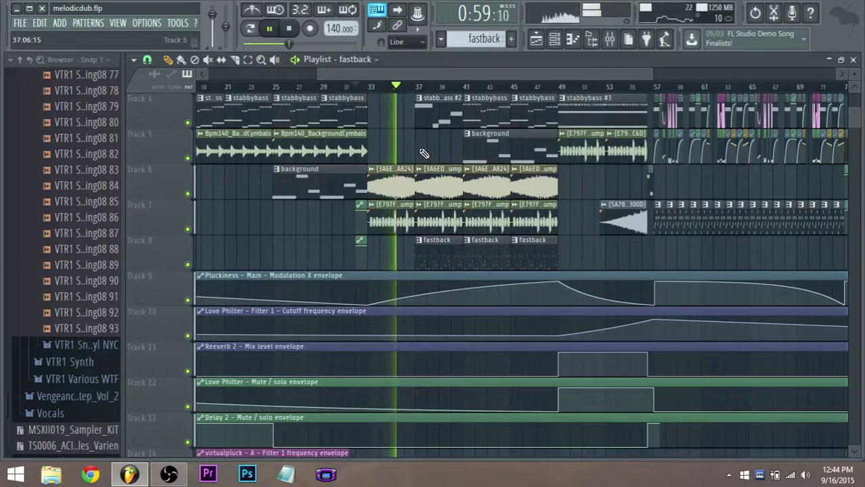
# Step: Place a stabbybass #2 clip at bar 33 on Track 4
pyautogui.scroll(1, 419, 153)
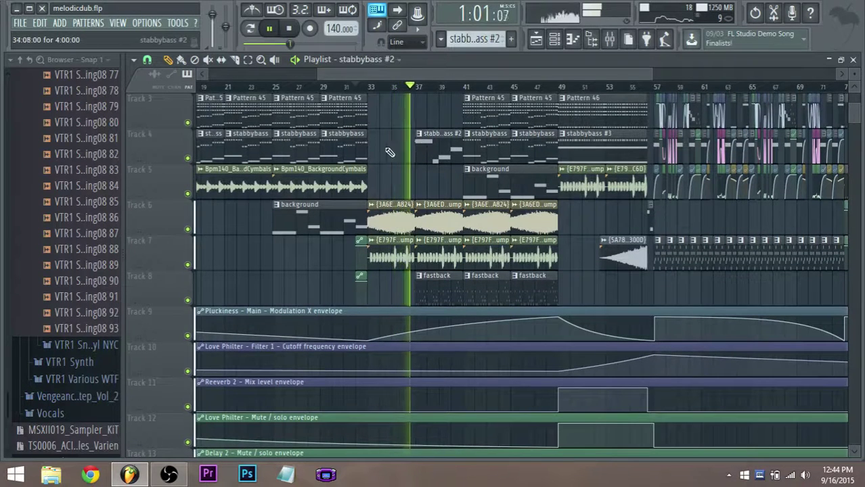
pyautogui.click(369, 151)
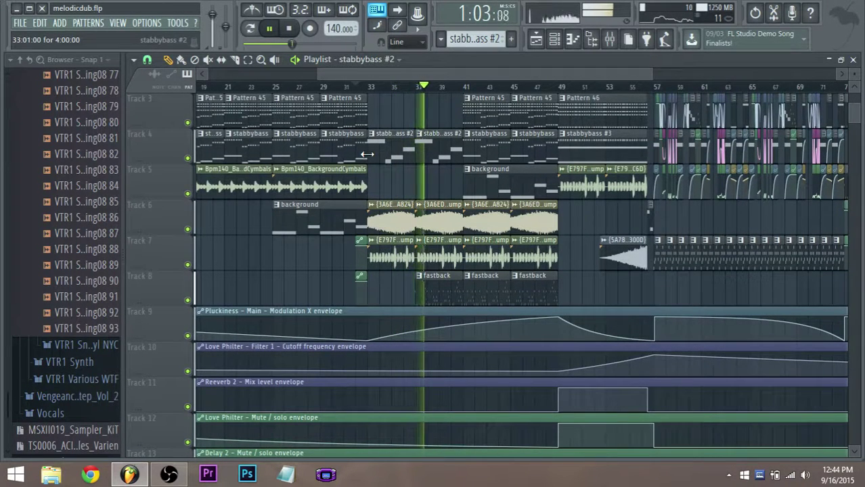
# Step: Delete the fastback clip at bar 37 on Track 8 and the stabbybass #2 clip at bar 33 on Track 4
pyautogui.rightClick(436, 297)
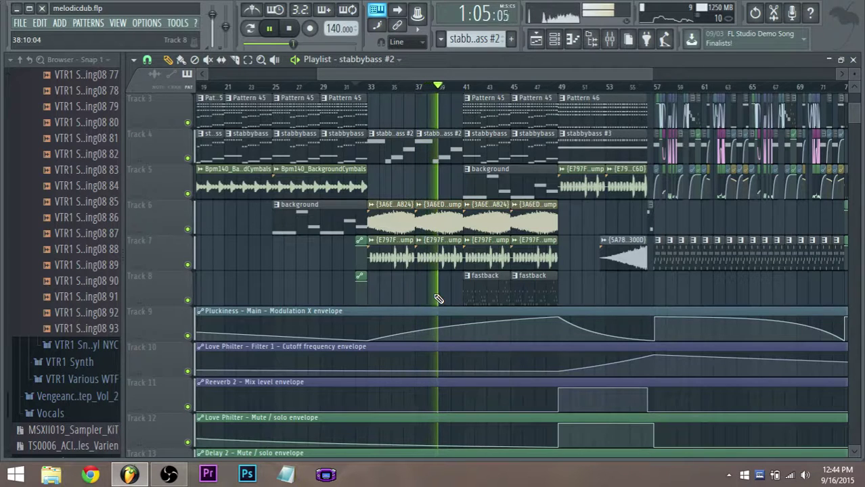
pyautogui.rightClick(392, 157)
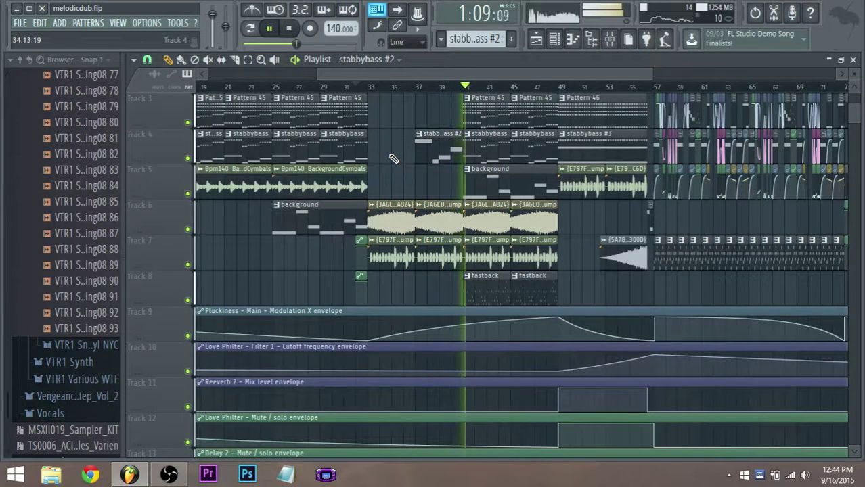
# Step: Review the rest of the arrangement, from the build to the final clips around bar 85, while the song plays
pyautogui.scroll(-4, 440, 183)
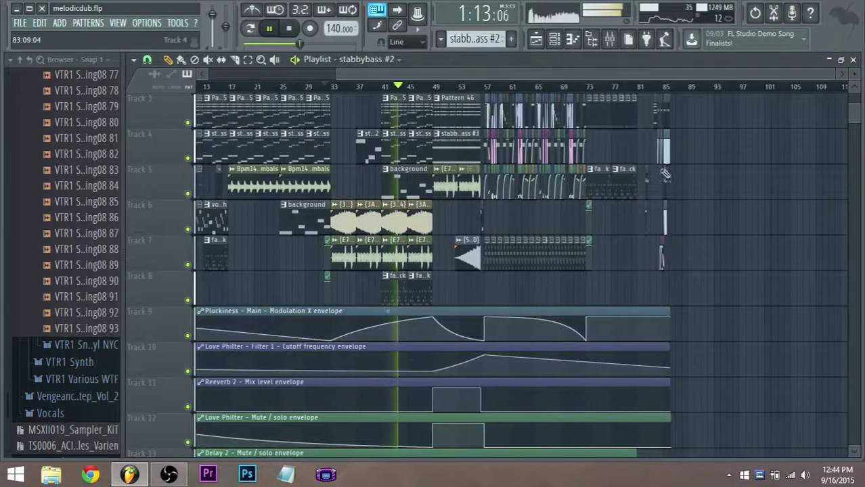
pyautogui.scroll(3, 732, 272)
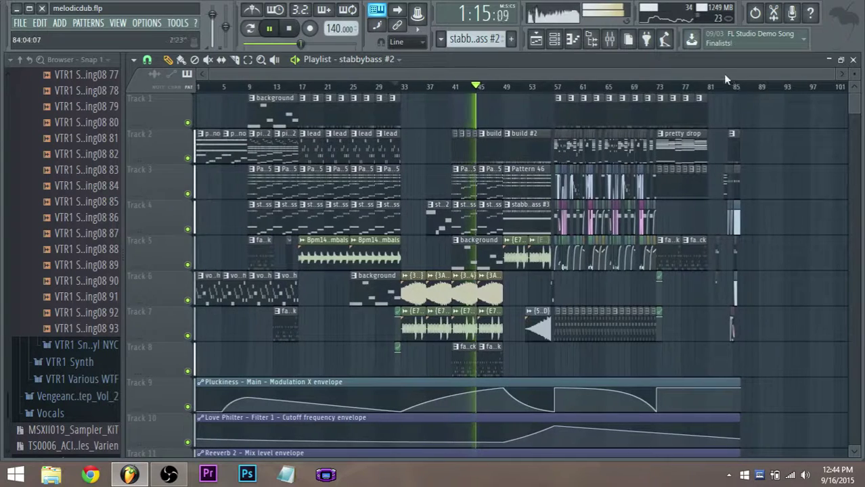
pyautogui.hscroll(2, 722, 74)
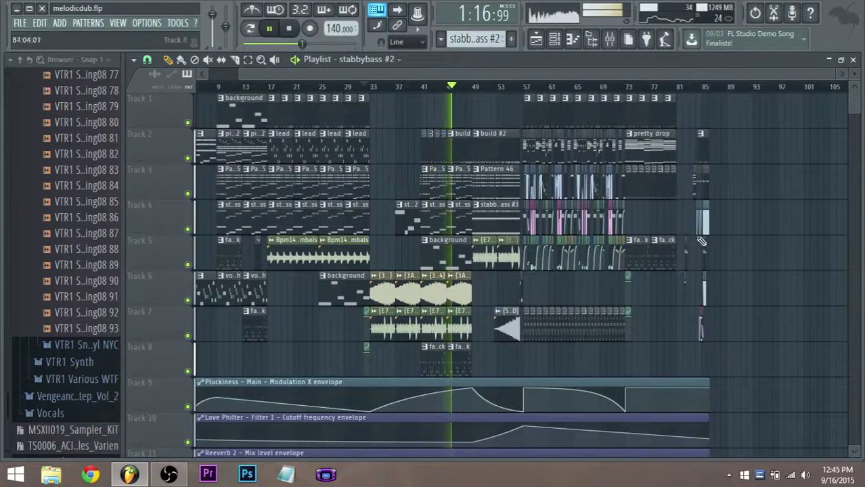
pyautogui.keyDown('ctrl'); pyautogui.scroll(2, 759, 302); pyautogui.keyUp('ctrl')
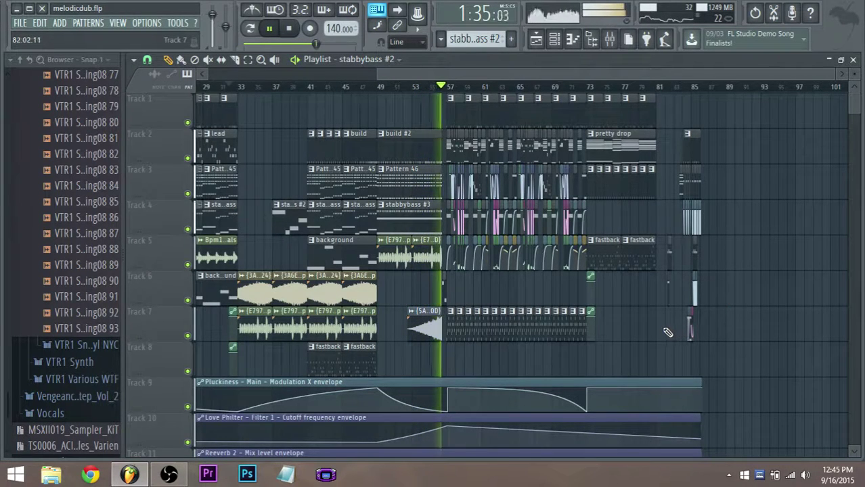
pyautogui.scroll(2, 668, 332)
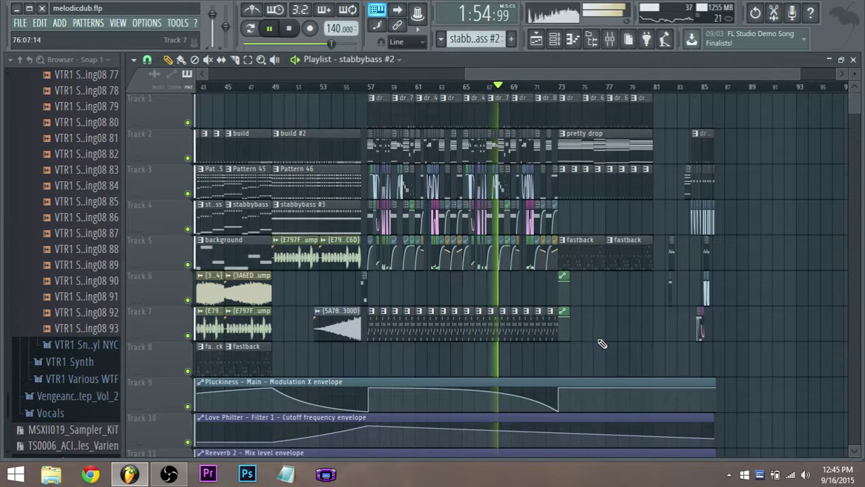
# Step: Listen to the song through the drop and the pretty drop section up to bar 81, and stop playback
pyautogui.scroll(3, 602, 343)
pyautogui.scroll(-3, 554, 353)
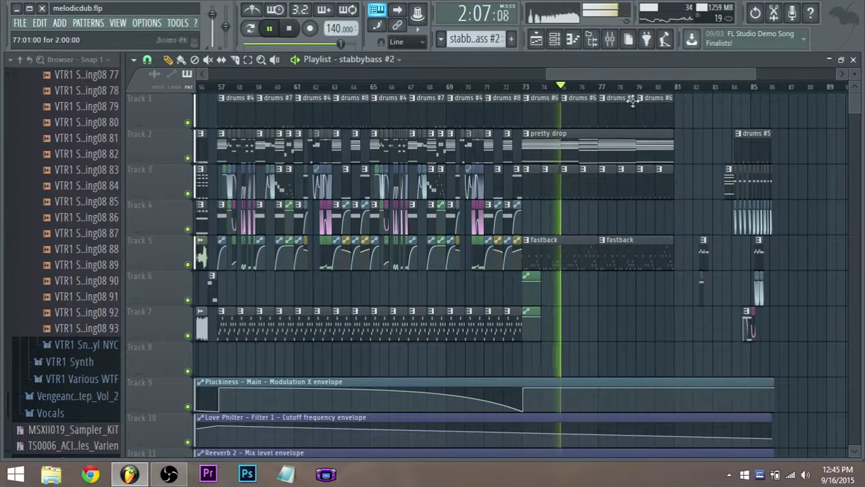
pyautogui.moveTo(596, 70); pyautogui.dragTo(615, 73)
pyautogui.scroll(-2, 615, 73)
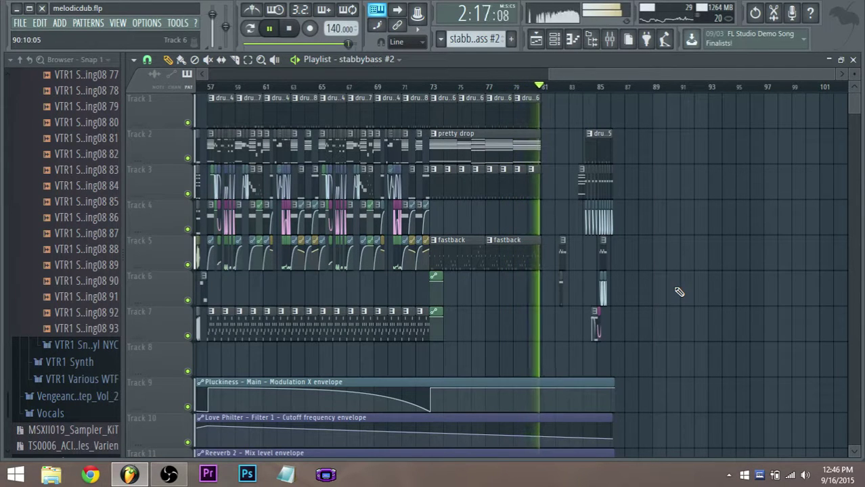
pyautogui.press('space')
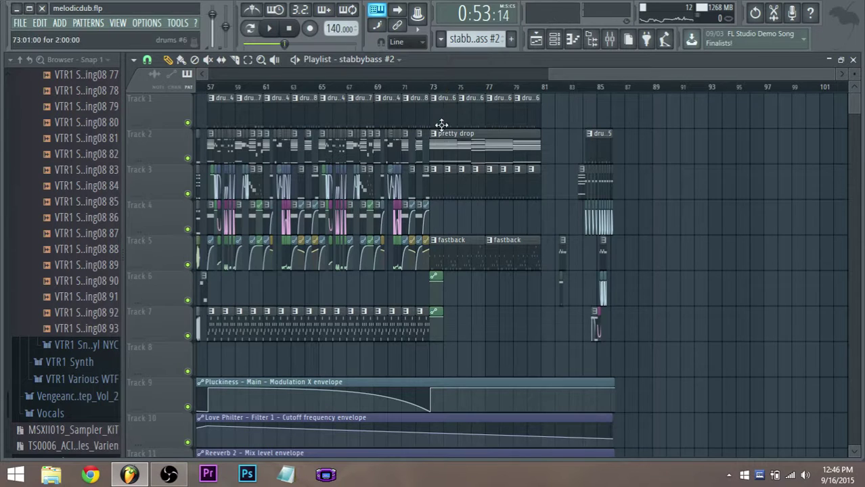
# Step: Make the pretty drop clip at bar 73 on Track 2 unique and open its Harmor notes in the piano roll
pyautogui.scroll(-2, 399, 184)
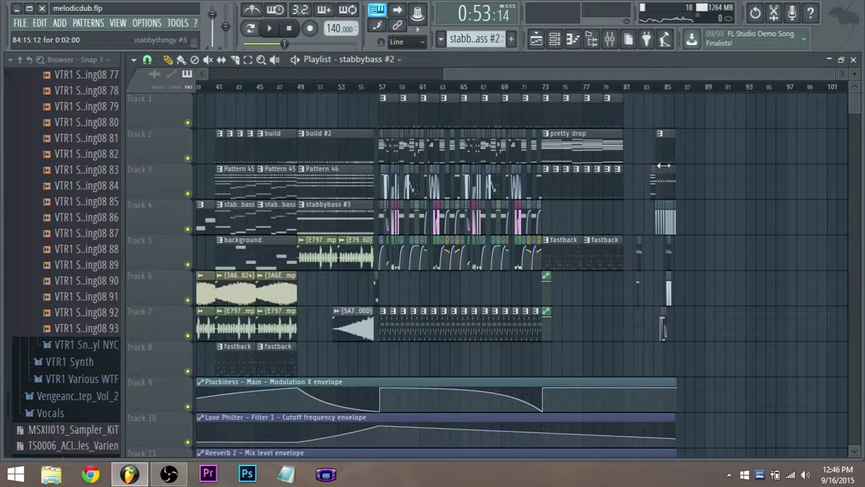
pyautogui.scroll(2, 662, 165)
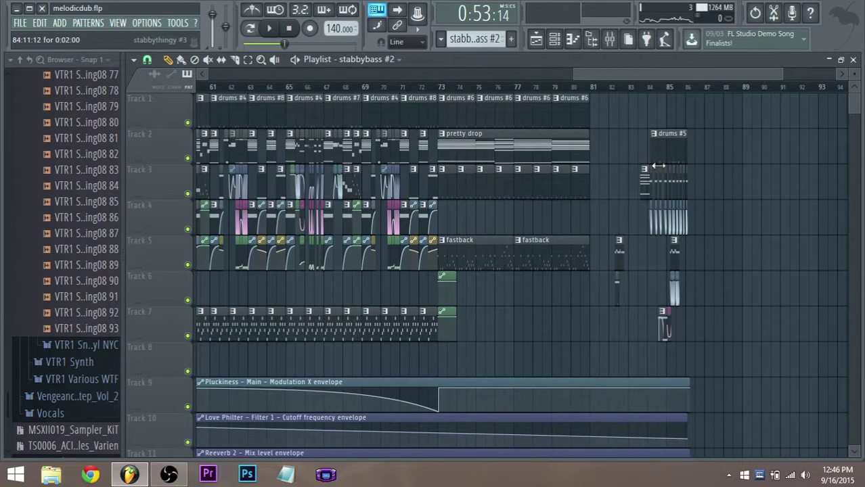
pyautogui.rightClick(445, 144)
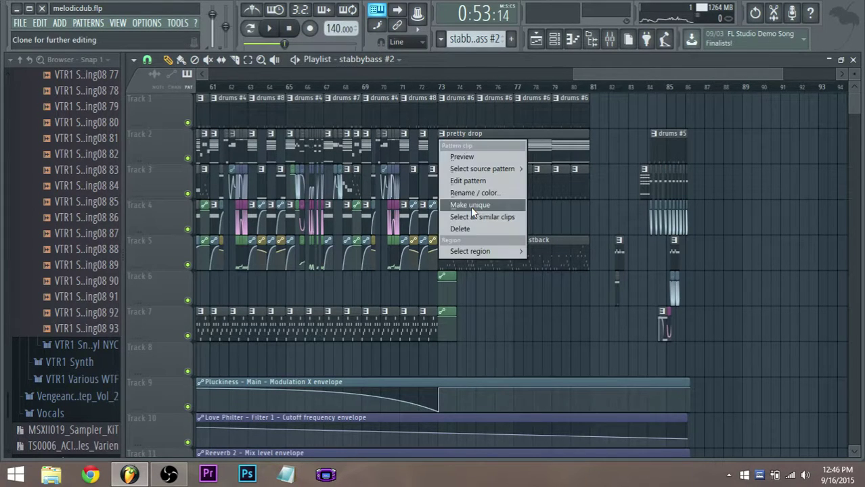
pyautogui.click(474, 209)
pyautogui.doubleClick(450, 143)
pyautogui.scroll(-2, 427, 184)
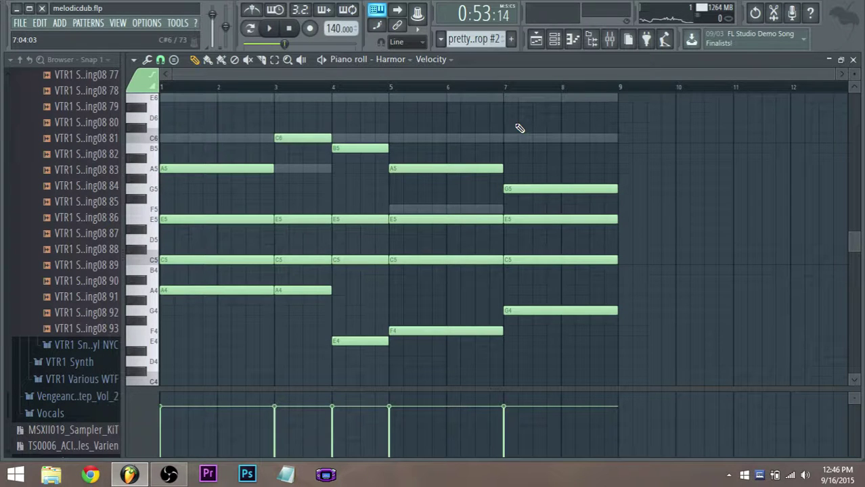
# Step: Lower the velocity of all Harmor chords in the pretty drop #2 pattern to about 65%
pyautogui.click(555, 39)
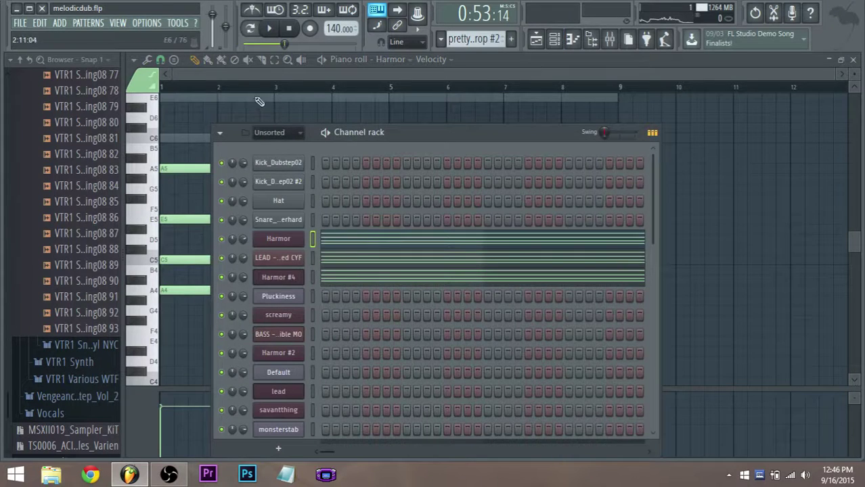
pyautogui.press('F6')
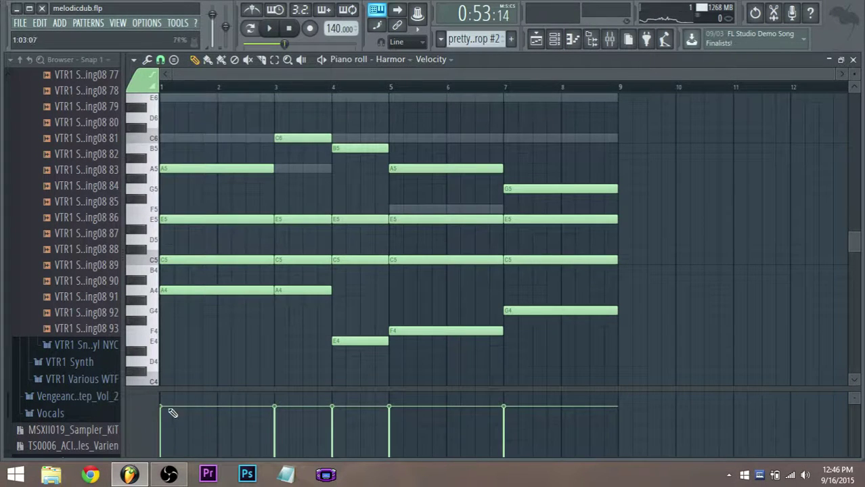
pyautogui.moveTo(162, 408)
pyautogui.mouseDown()
pyautogui.moveTo(165, 420)
pyautogui.moveTo(161, 411)
pyautogui.mouseUp()
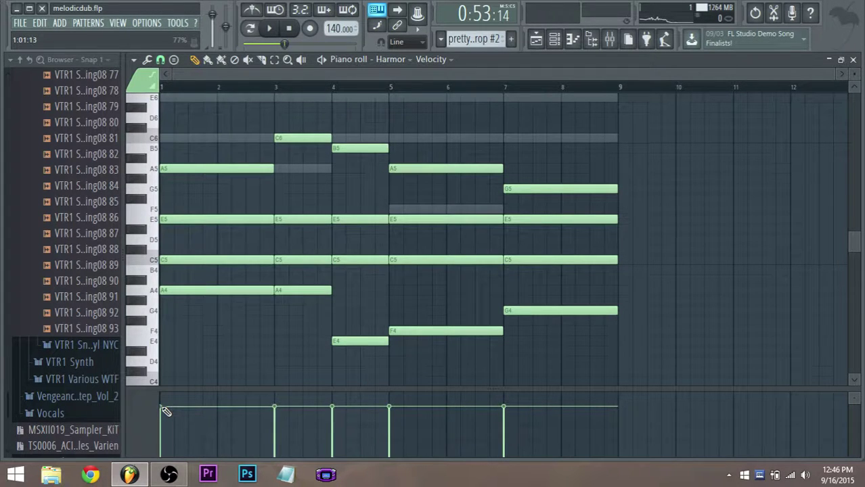
pyautogui.moveTo(161, 408); pyautogui.dragTo(165, 421)
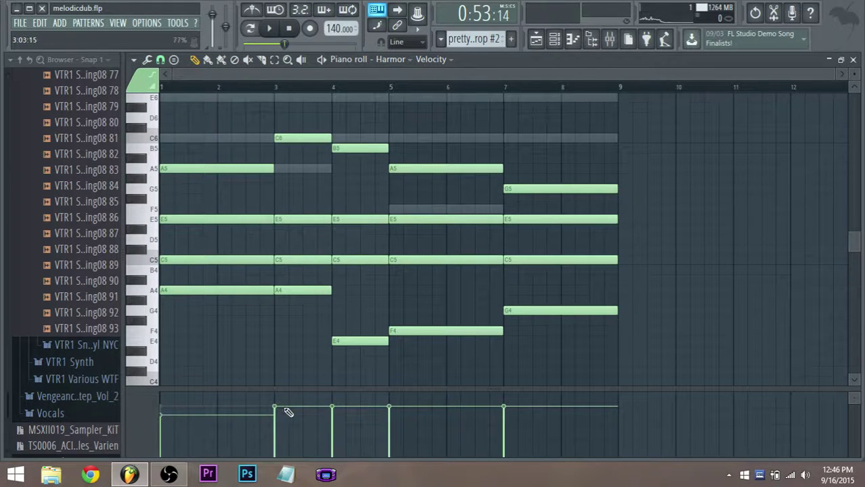
pyautogui.moveTo(288, 413); pyautogui.dragTo(279, 417)
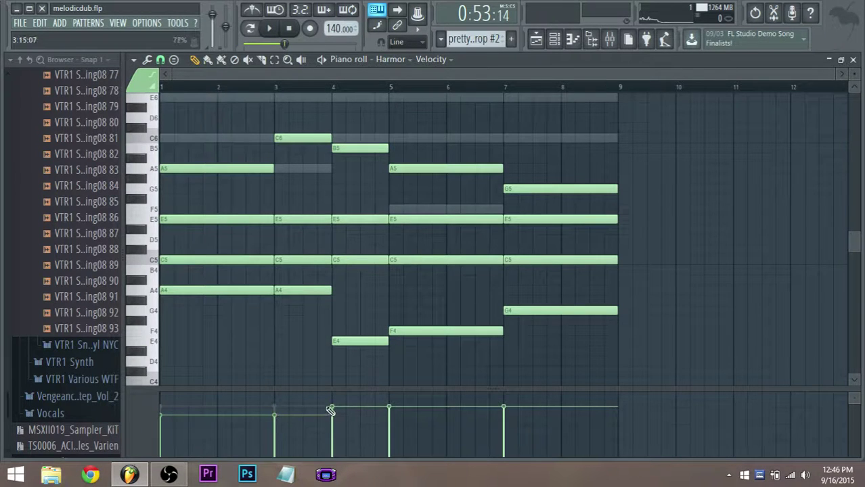
pyautogui.moveTo(330, 411); pyautogui.dragTo(336, 420)
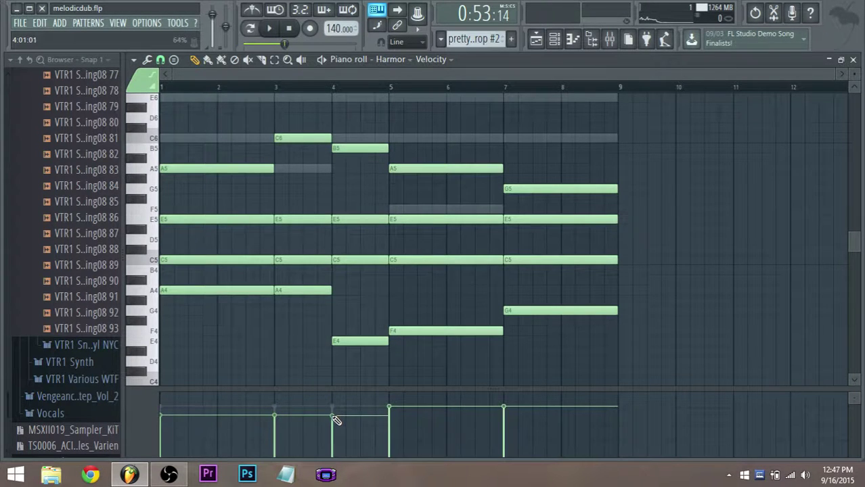
pyautogui.moveTo(387, 410); pyautogui.dragTo(396, 418)
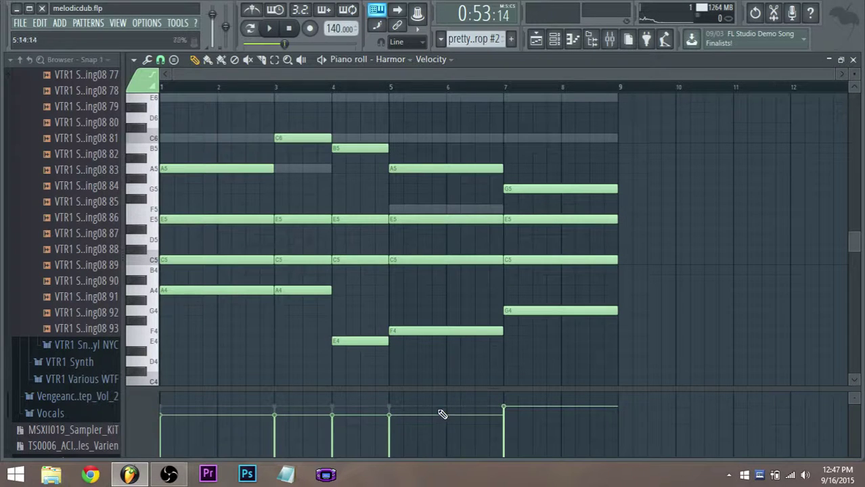
pyautogui.moveTo(504, 408); pyautogui.dragTo(509, 420)
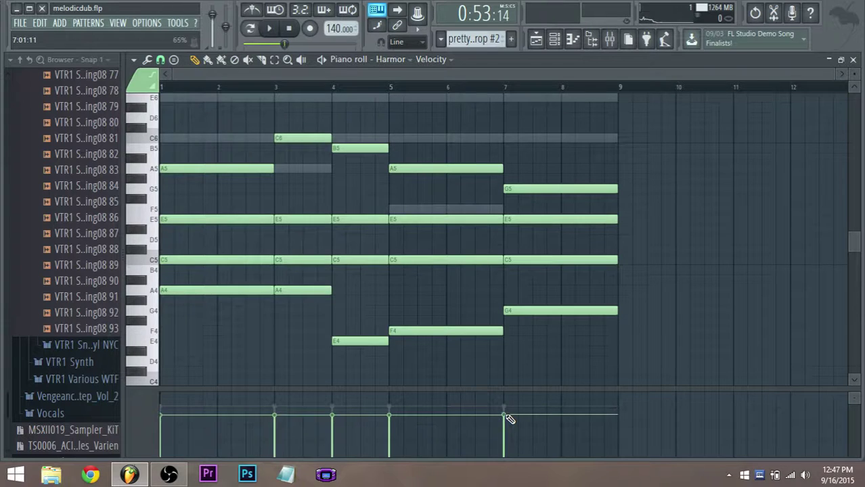
# Step: Copy the Harmor channel's notes and paste them into the LEAD - Charged CYF and Harmor #4 channels
pyautogui.click(554, 39)
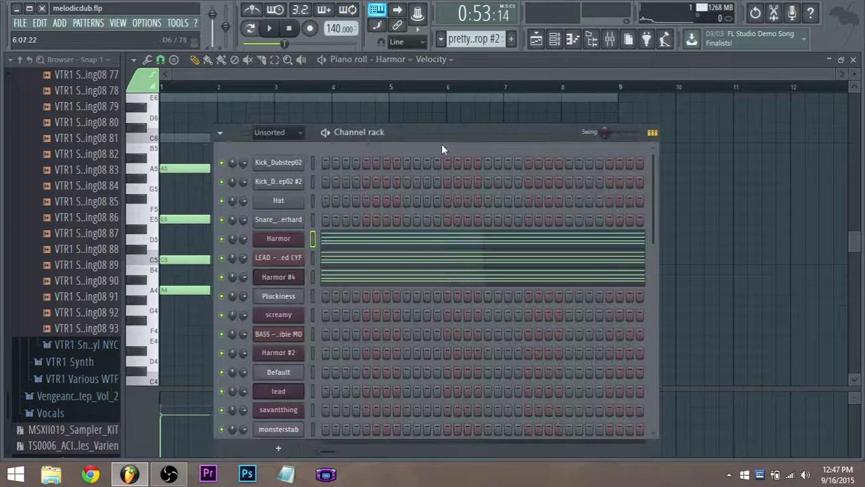
pyautogui.rightClick(282, 265)
pyautogui.click(401, 251)
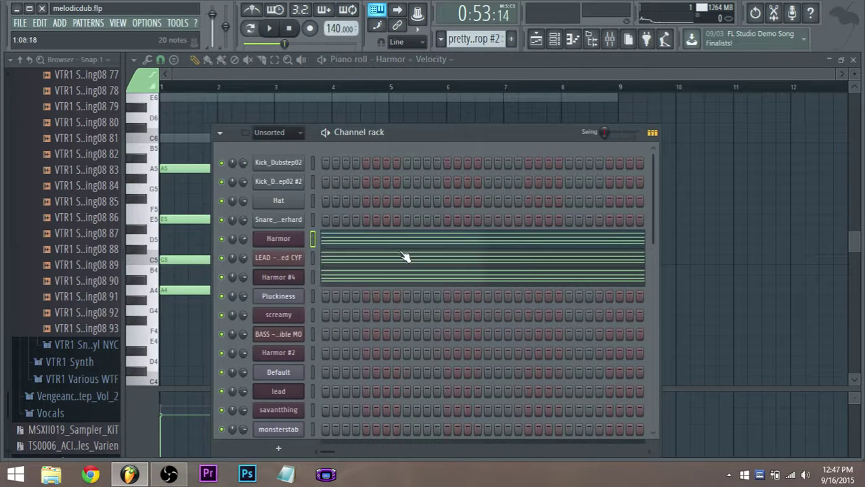
pyautogui.rightClick(295, 258)
pyautogui.click(400, 289)
pyautogui.rightClick(295, 280)
pyautogui.click(399, 301)
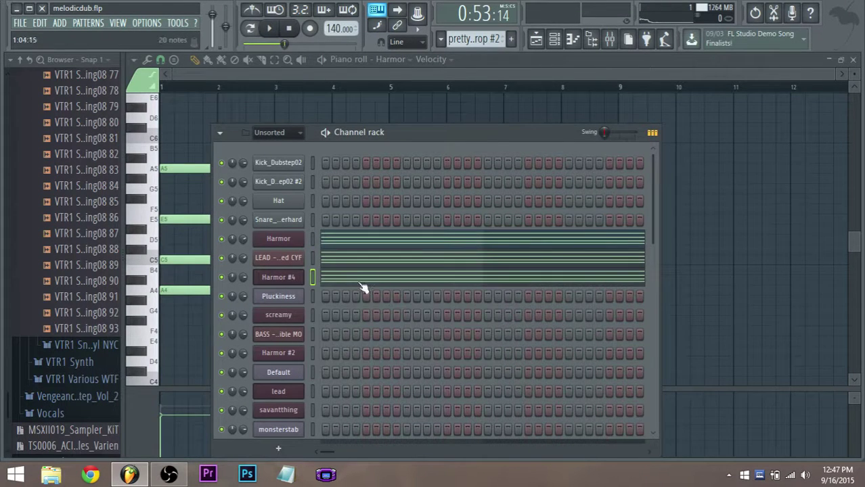
# Step: Play the pretty drop #2 pattern while checking the notes and velocities of Harmor #4, LEAD - Charged CYF and Harmor, and return to the playlist
pyautogui.click(362, 284)
pyautogui.press('space')
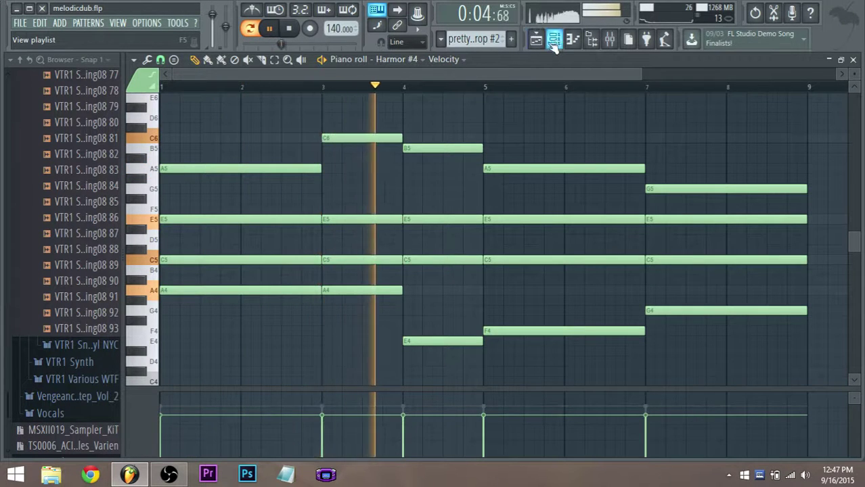
pyautogui.click(554, 40)
pyautogui.click(337, 255)
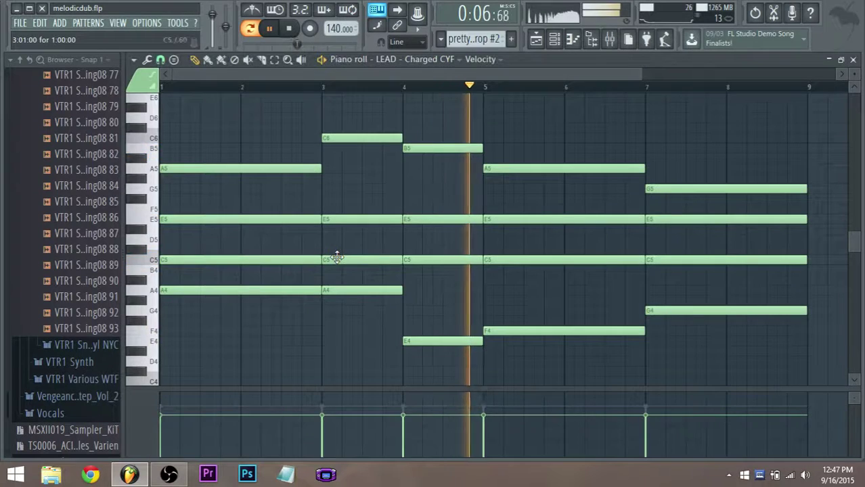
pyautogui.click(555, 40)
pyautogui.click(380, 248)
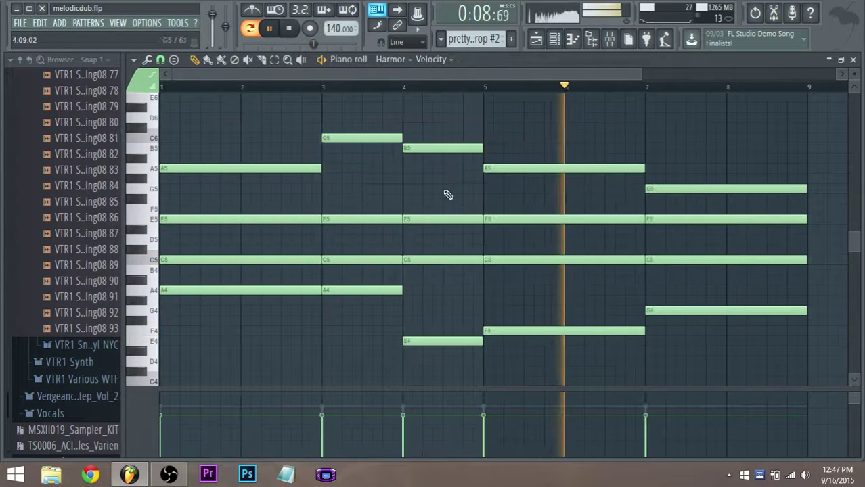
pyautogui.click(536, 41)
pyautogui.press('space')
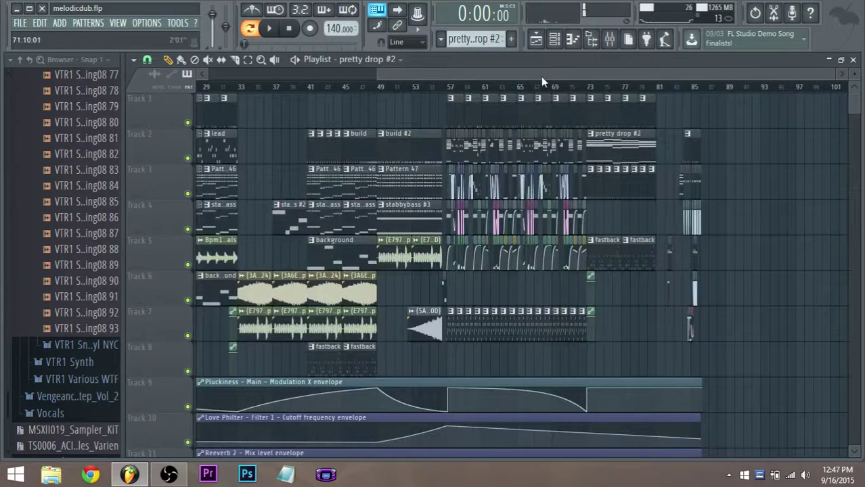
# Step: Play the song from just before bar 73 to hear the pretty drop #2 clip in context, and stop playback
pyautogui.scroll(4, 587, 87)
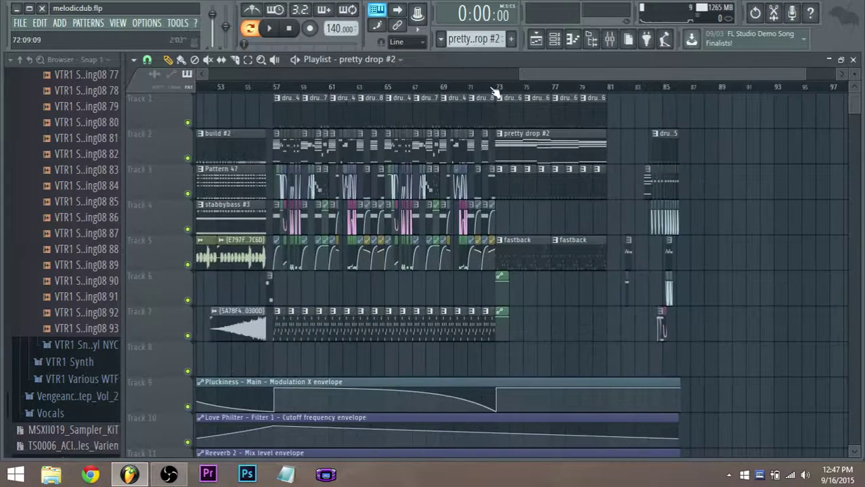
pyautogui.click(496, 85)
pyautogui.press('space')
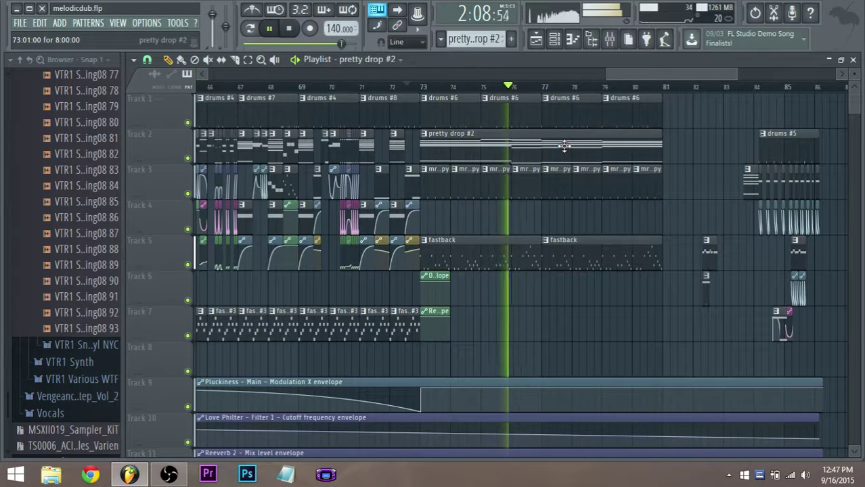
pyautogui.scroll(2, 661, 74)
pyautogui.press('space')
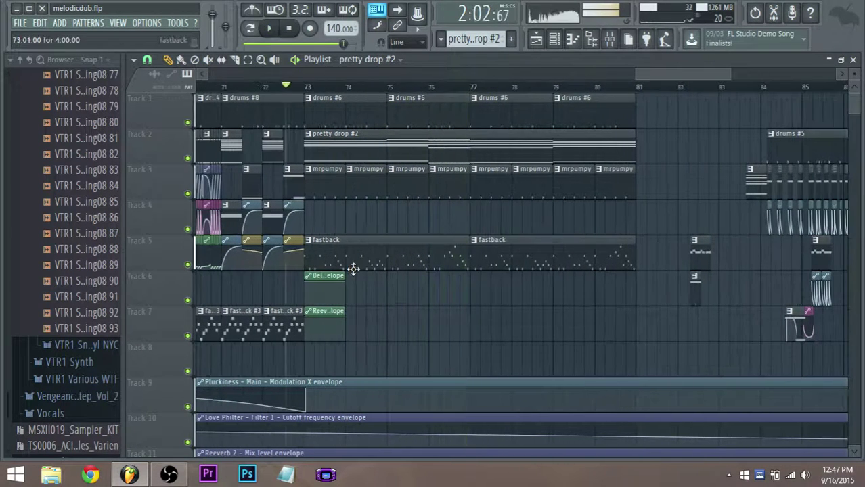
# Step: Open the fastback pattern at bar 73 on Track 5, its Pluckiness instrument, and the mixer track it is routed to
pyautogui.click(350, 250)
pyautogui.doubleClick(359, 263)
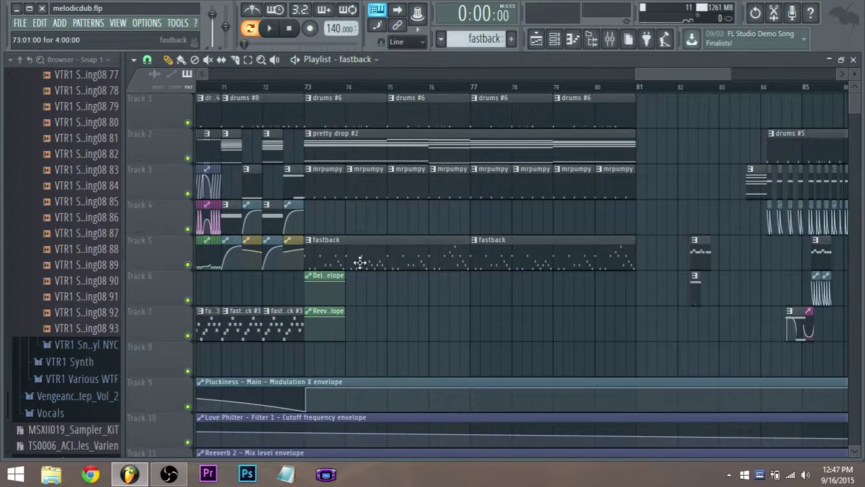
pyautogui.click(554, 38)
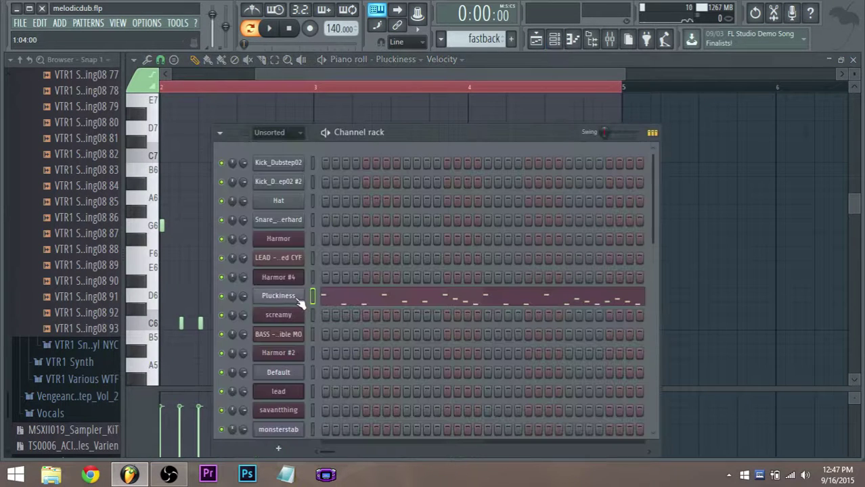
pyautogui.click(297, 299)
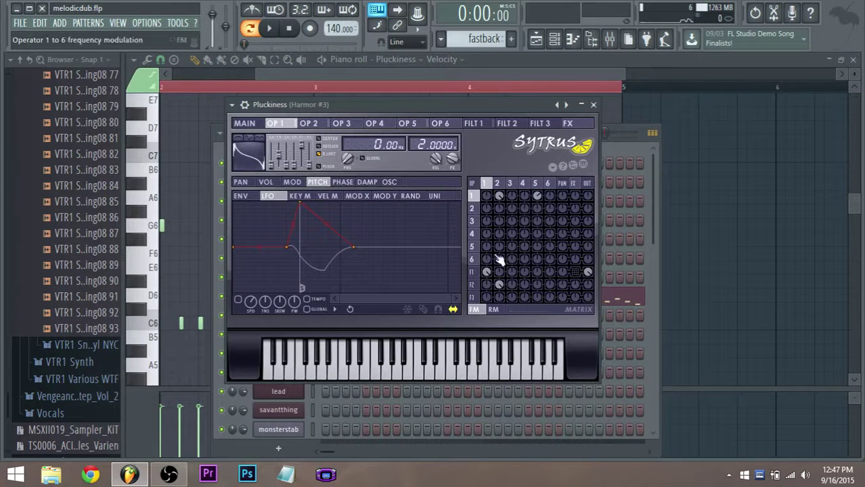
pyautogui.click(592, 40)
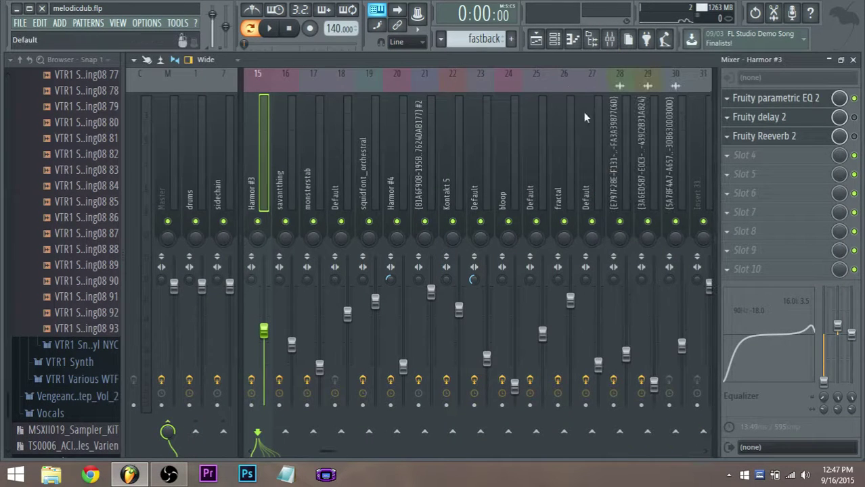
# Step: Play the fastback pattern on its own, check its Harmor #3 mixer track, and stop playback
pyautogui.click(535, 38)
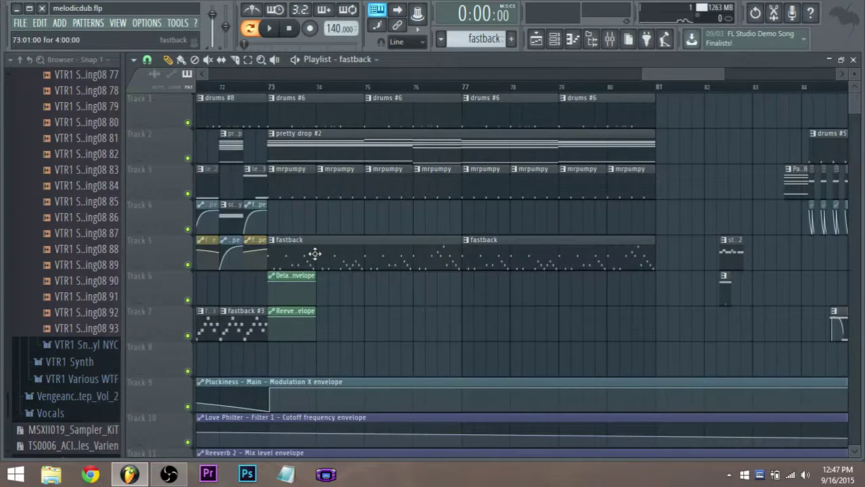
pyautogui.click(609, 39)
pyautogui.press('space')
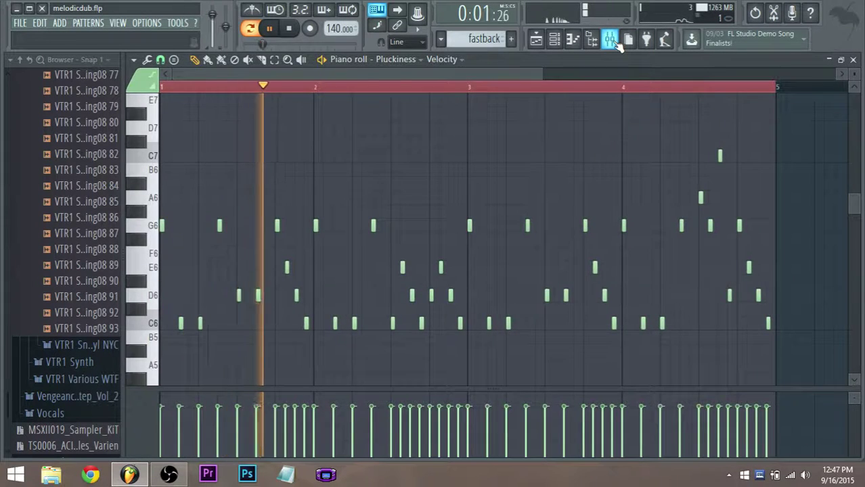
pyautogui.click(591, 39)
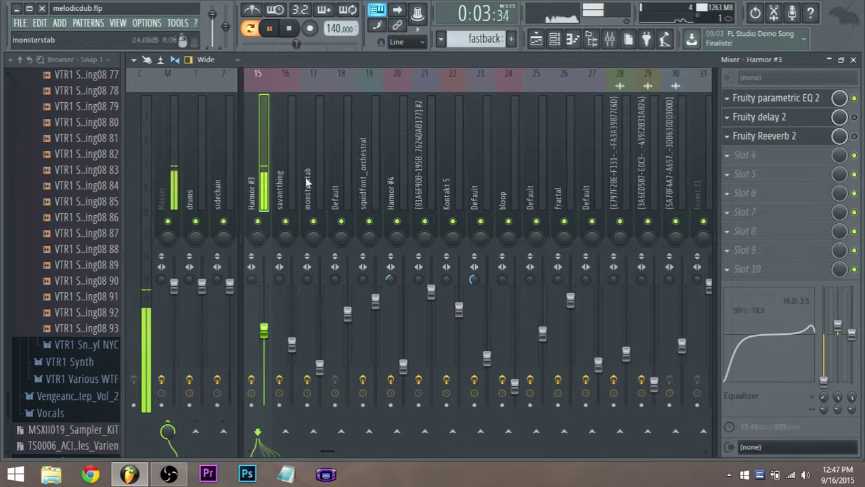
pyautogui.press('space')
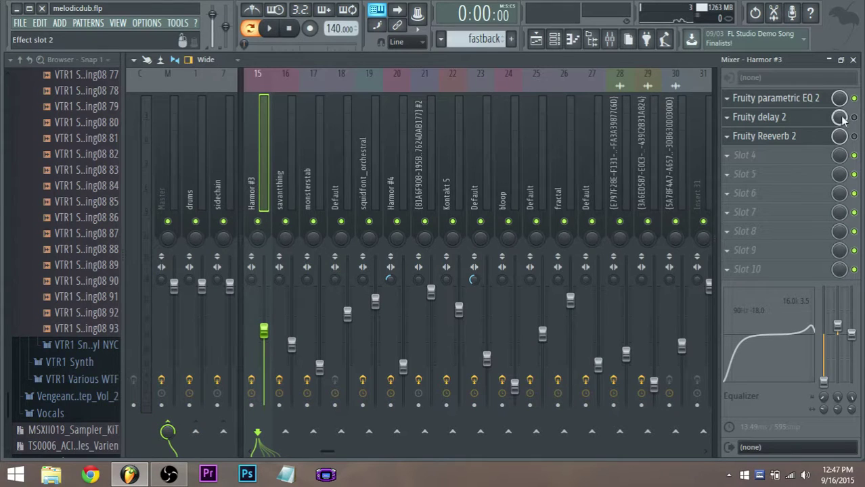
# Step: Enable and open Fruity delay 2 on the Harmor #3 mixer track, and remove it from slot 2
pyautogui.click(853, 117)
pyautogui.click(758, 117)
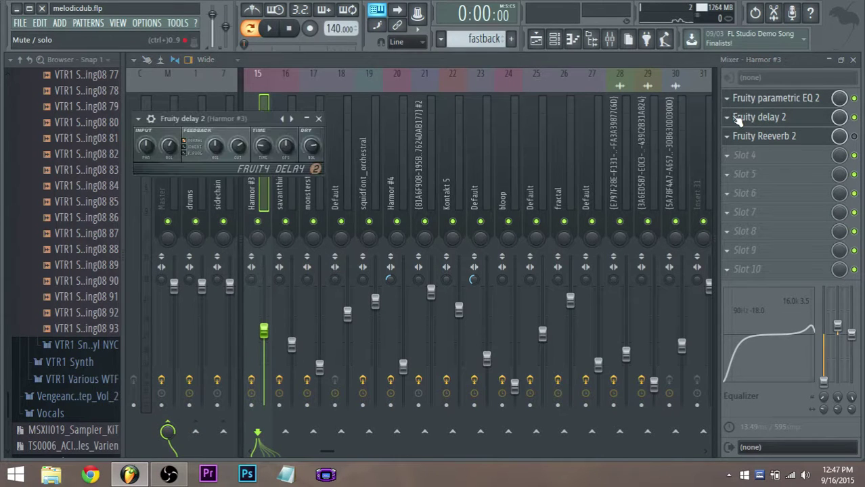
pyautogui.click(733, 122)
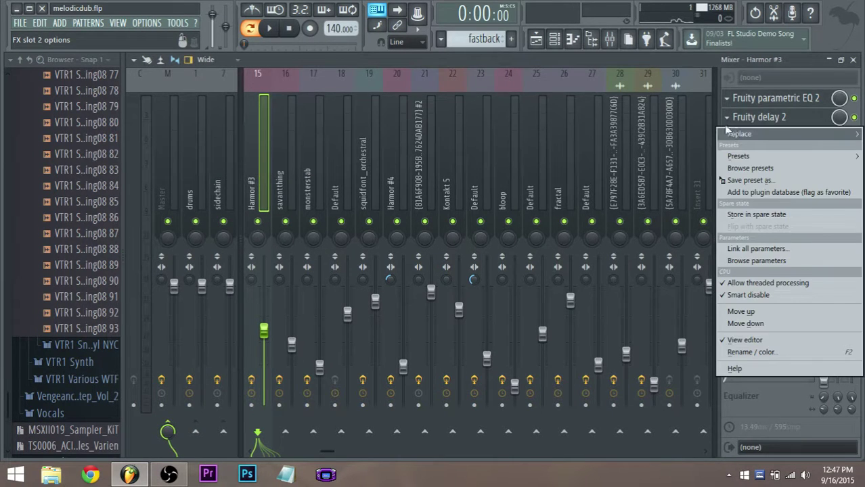
pyautogui.moveTo(737, 128)
pyautogui.click(561, 58)
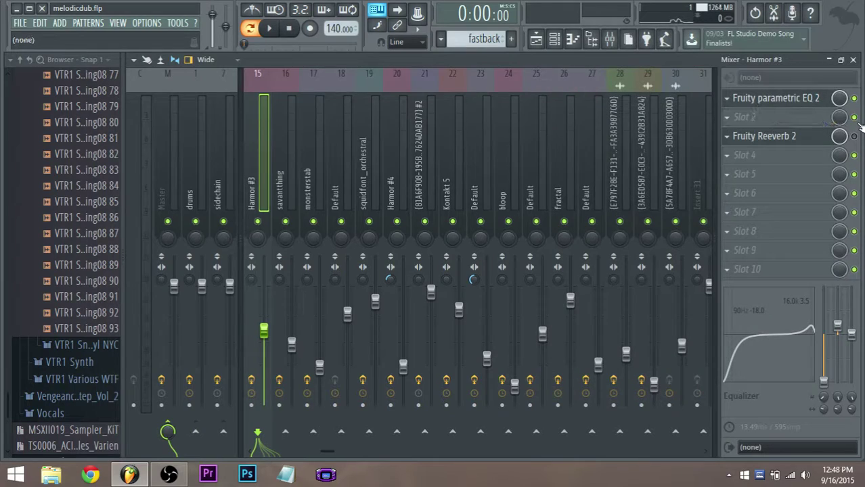
# Step: Return to the playlist, switch to song mode, play the section from bar 73, and stop playback
pyautogui.click(536, 38)
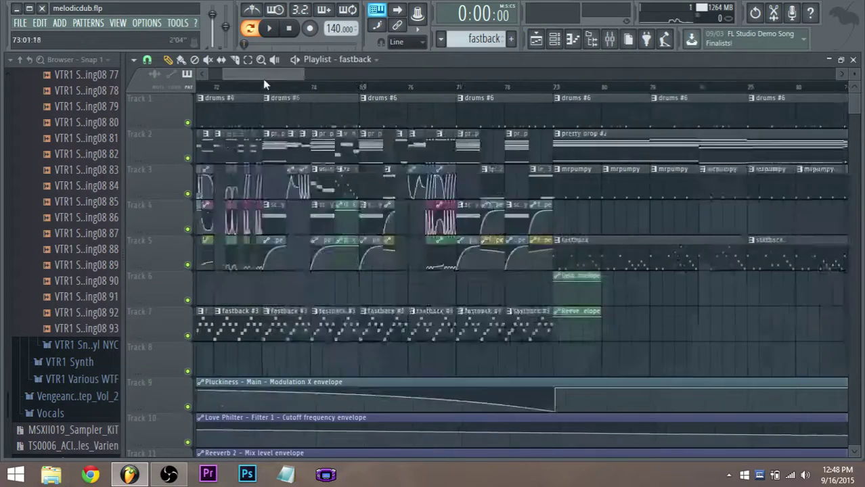
pyautogui.scroll(-5, 264, 83)
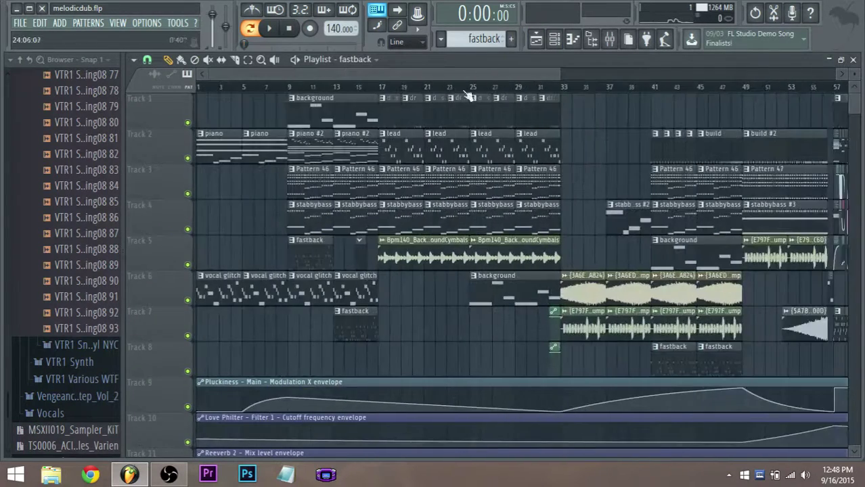
pyautogui.moveTo(459, 76); pyautogui.dragTo(720, 76)
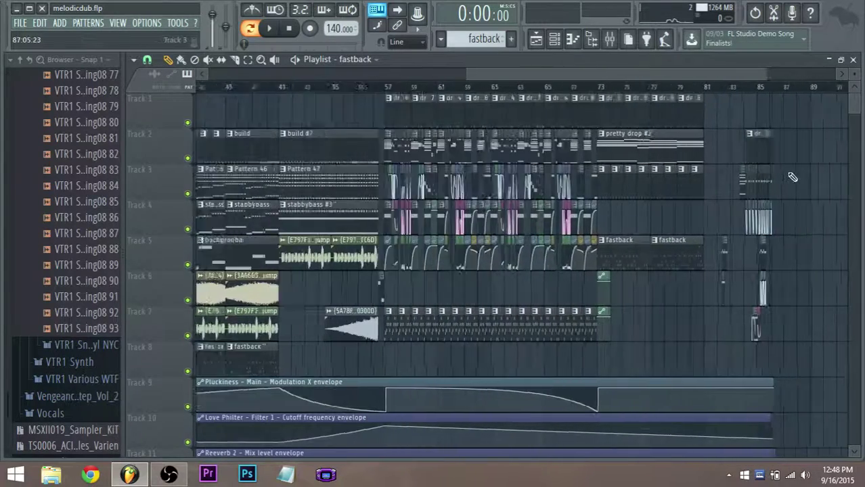
pyautogui.scroll(3, 793, 177)
pyautogui.scroll(-1, 573, 109)
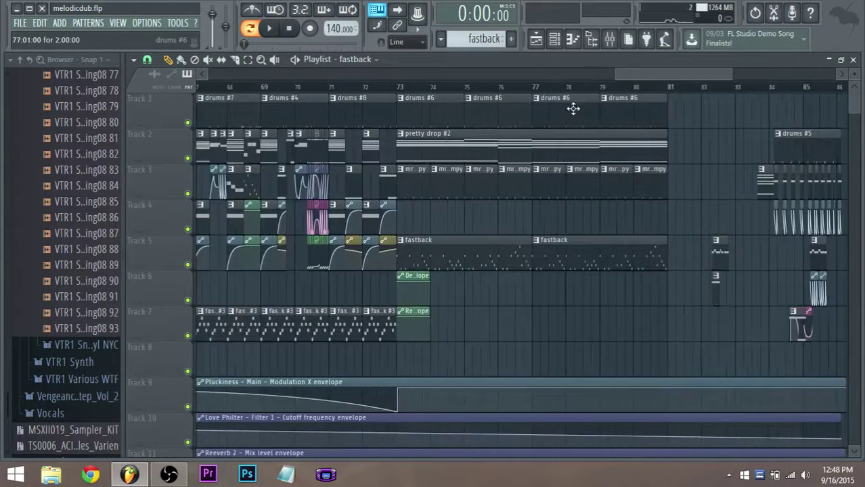
pyautogui.click(251, 30)
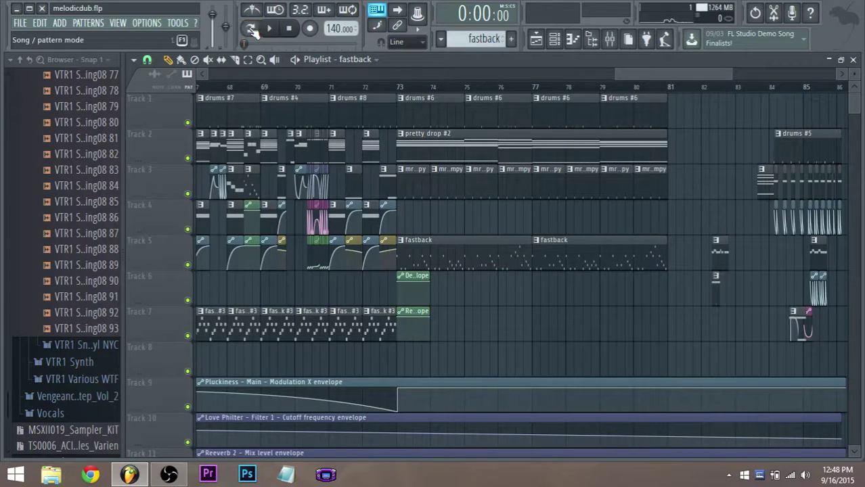
pyautogui.scroll(1, 514, 103)
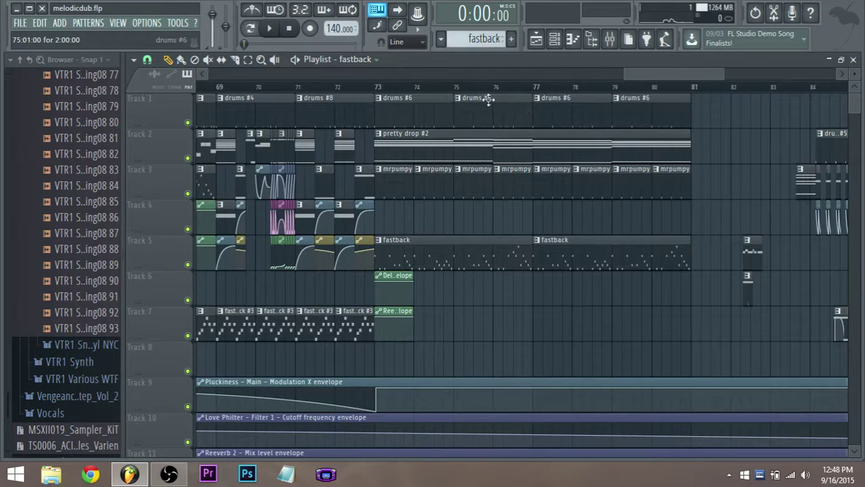
pyautogui.scroll(1, 378, 92)
pyautogui.click(377, 88)
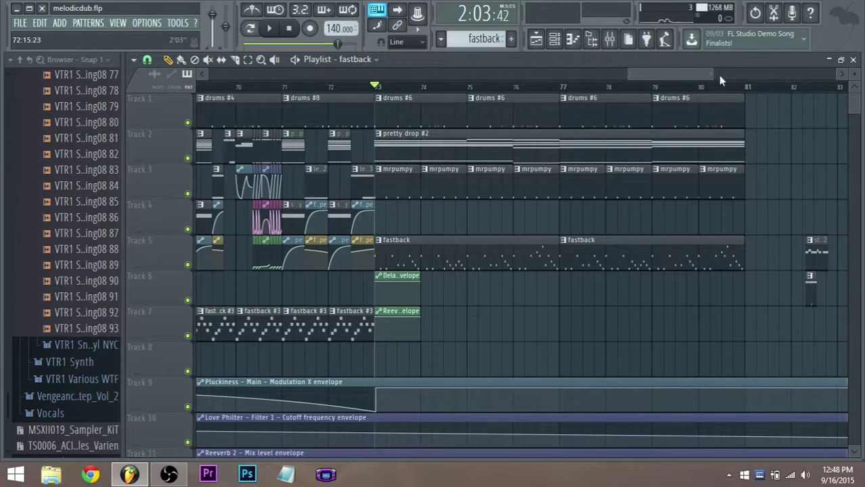
pyautogui.moveTo(718, 75); pyautogui.dragTo(718, 76)
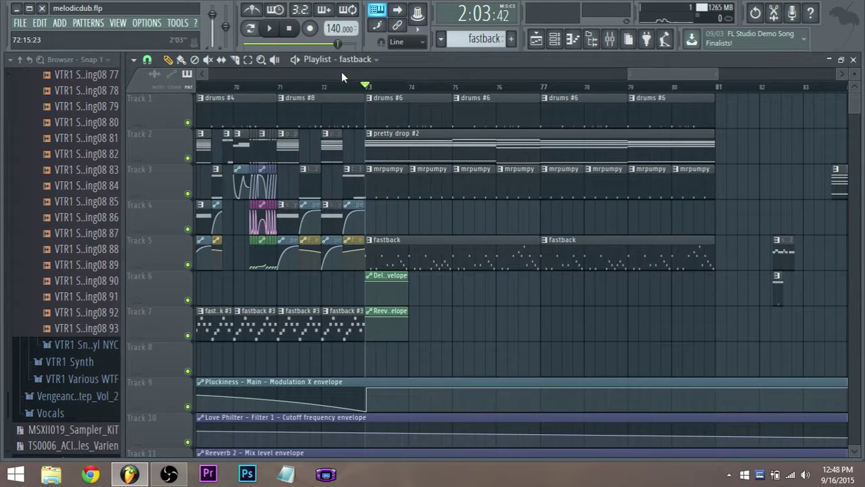
pyautogui.press('space')
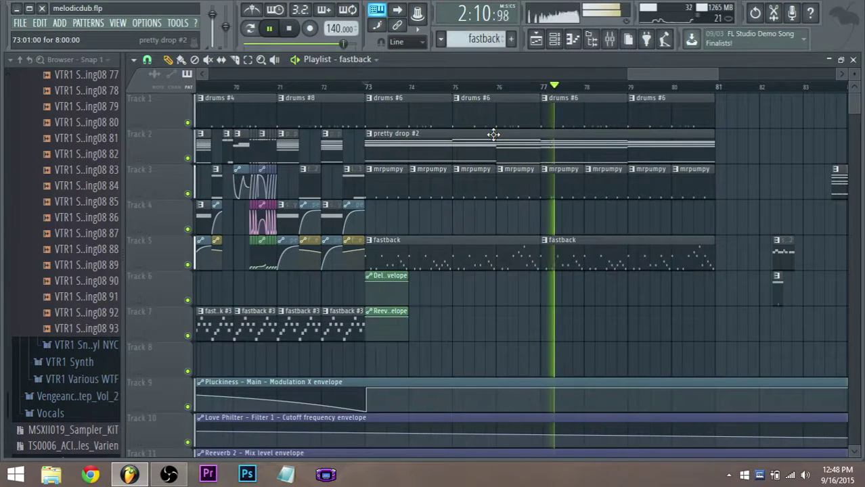
pyautogui.press('space')
# Step: Move Fruity Reeverb 2 up to slot 2 on the Harmor #3 mixer track and open its settings
pyautogui.click(608, 39)
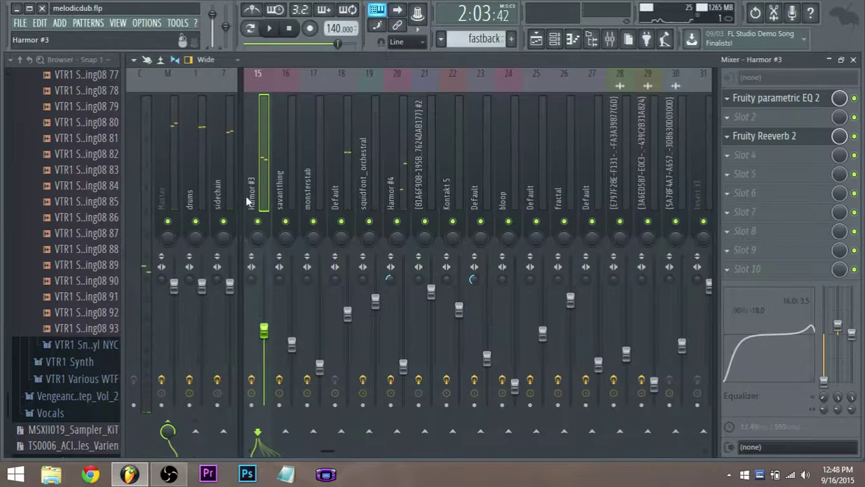
pyautogui.moveTo(778, 137); pyautogui.dragTo(778, 126)
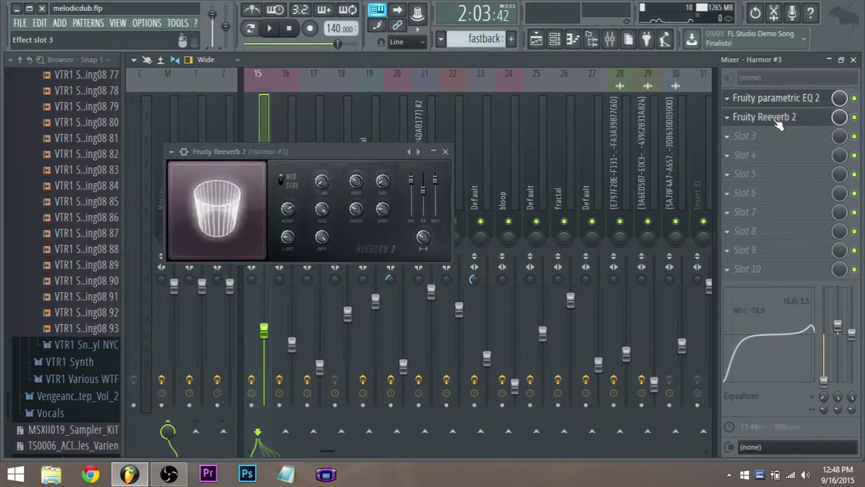
pyautogui.click(779, 125)
pyautogui.click(775, 125)
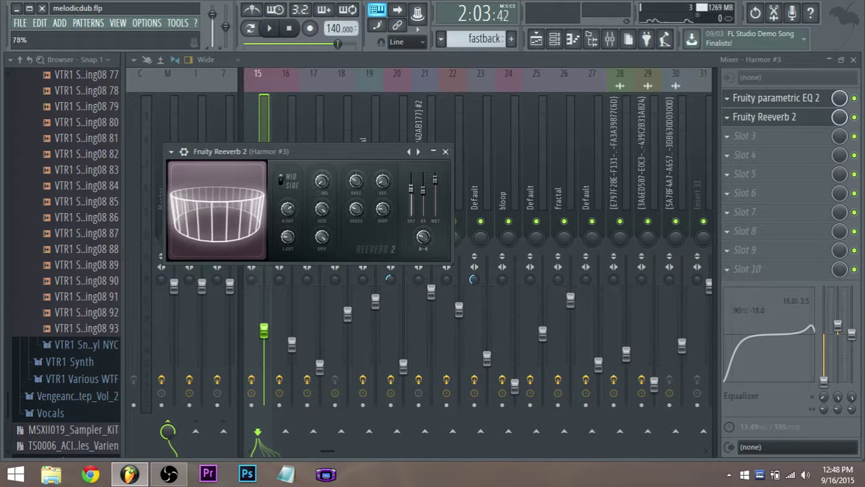
# Step: Lower the Fruity Reeverb 2 dry level, adjust its early reflections and set the wet level to about 101% while playing the song
pyautogui.moveTo(410, 190); pyautogui.dragTo(422, 185)
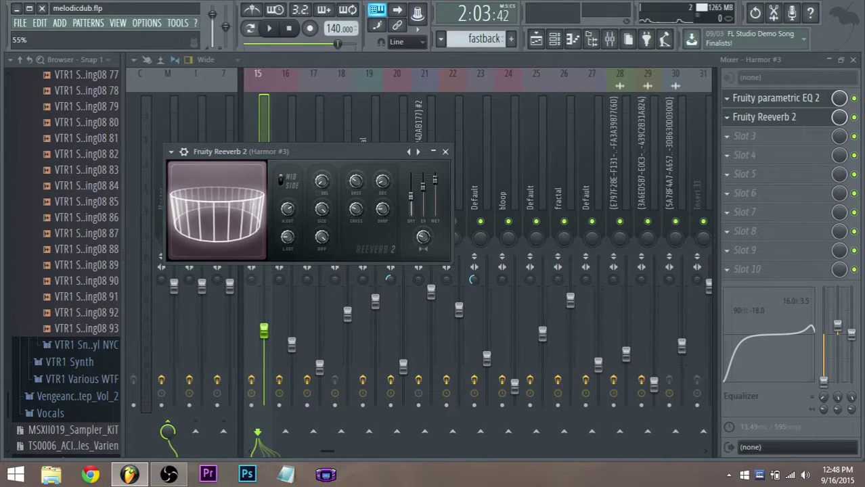
pyautogui.press('space')
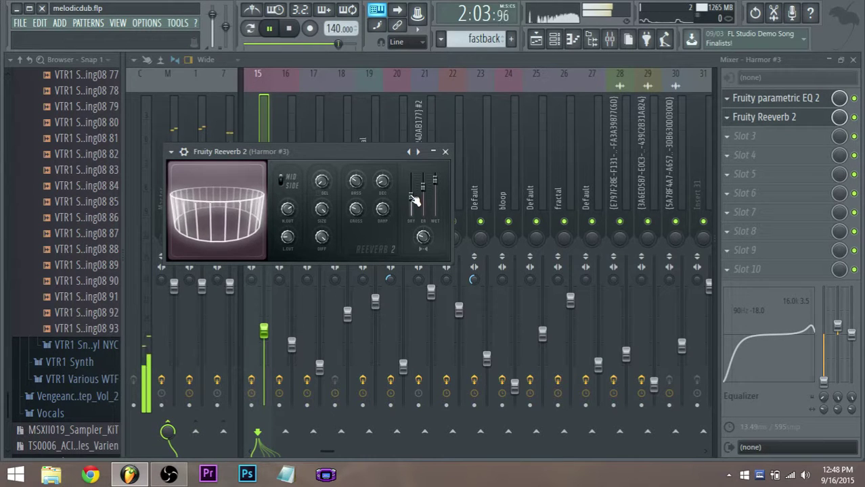
pyautogui.moveTo(423, 193); pyautogui.dragTo(437, 184)
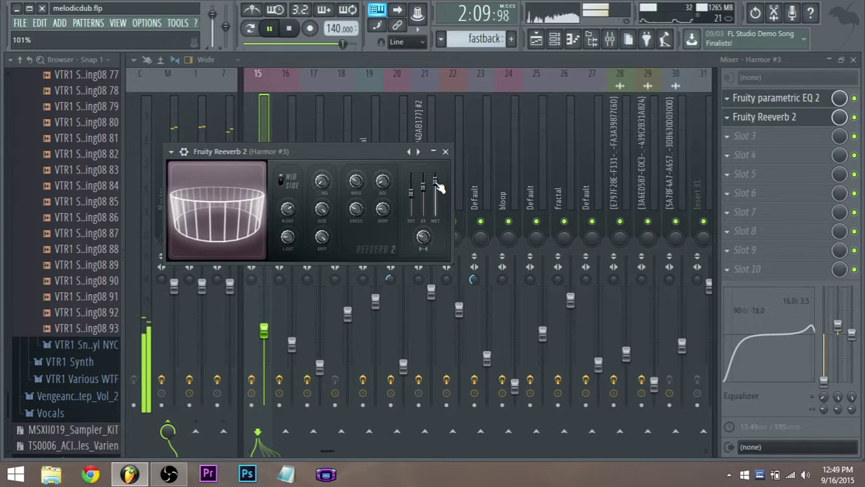
pyautogui.moveTo(408, 195); pyautogui.dragTo(414, 195)
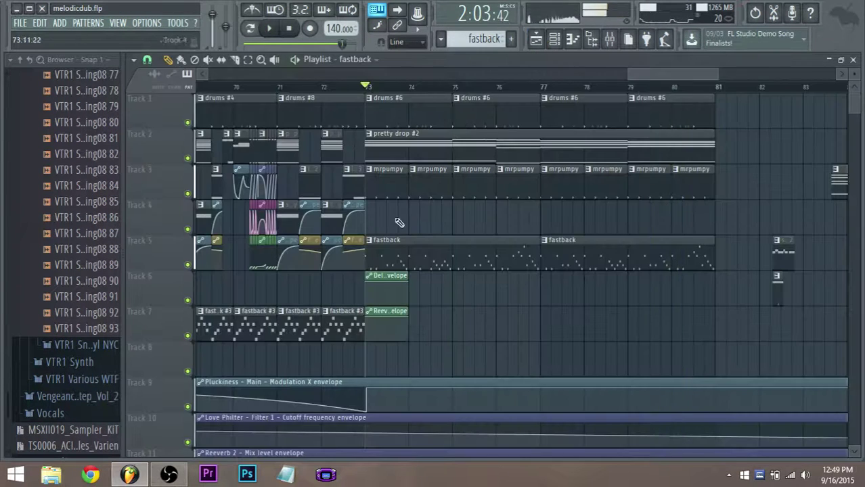
# Step: Open the notes of the fastback clip at bar 73 on Track 5 and play the pattern briefly on its own
pyautogui.doubleClick(393, 251)
pyautogui.scroll(-2, 285, 268)
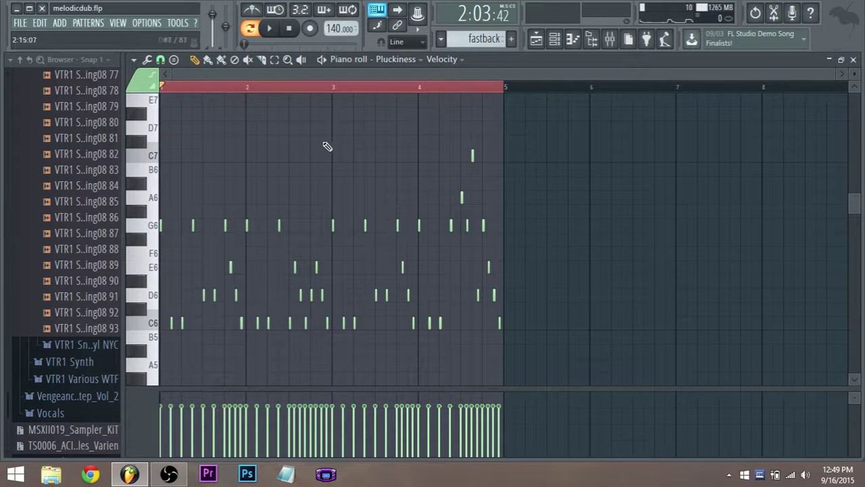
pyautogui.press('space')
pyautogui.press('space')
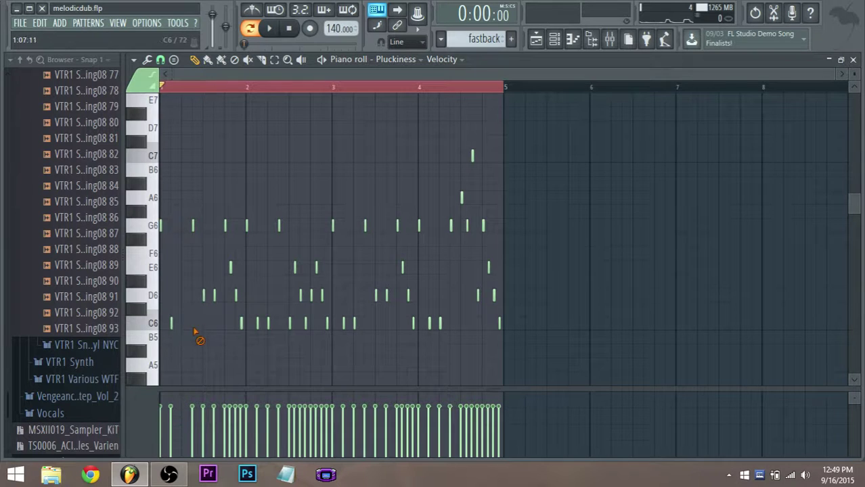
# Step: Delete every note in the Pluckiness fastback pattern except those on G6
pyautogui.rightClick(171, 323)
pyautogui.rightClick(203, 295)
pyautogui.rightClick(214, 295)
pyautogui.rightClick(230, 267)
pyautogui.rightClick(236, 295)
pyautogui.rightClick(242, 324)
pyautogui.rightClick(258, 324)
pyautogui.rightClick(306, 323)
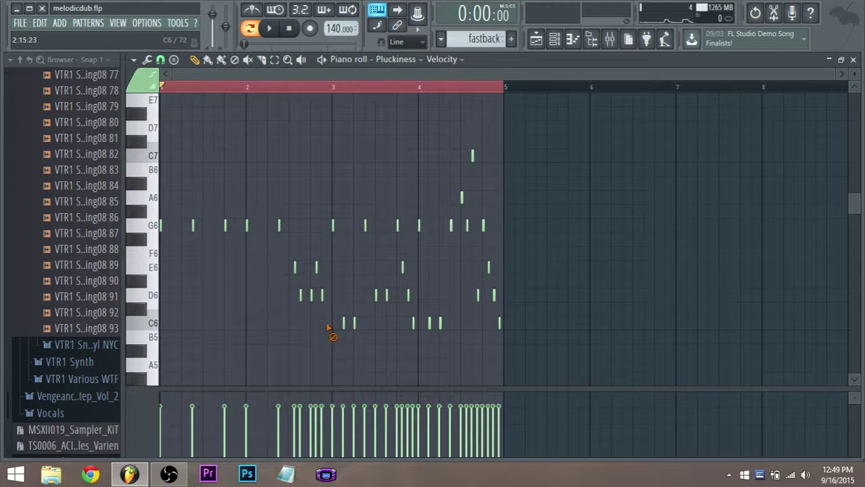
pyautogui.rightClick(344, 323)
pyautogui.rightClick(300, 295)
pyautogui.rightClick(291, 324)
pyautogui.rightClick(316, 267)
pyautogui.rightClick(354, 324)
pyautogui.rightClick(408, 295)
pyautogui.rightClick(377, 295)
pyautogui.rightClick(387, 295)
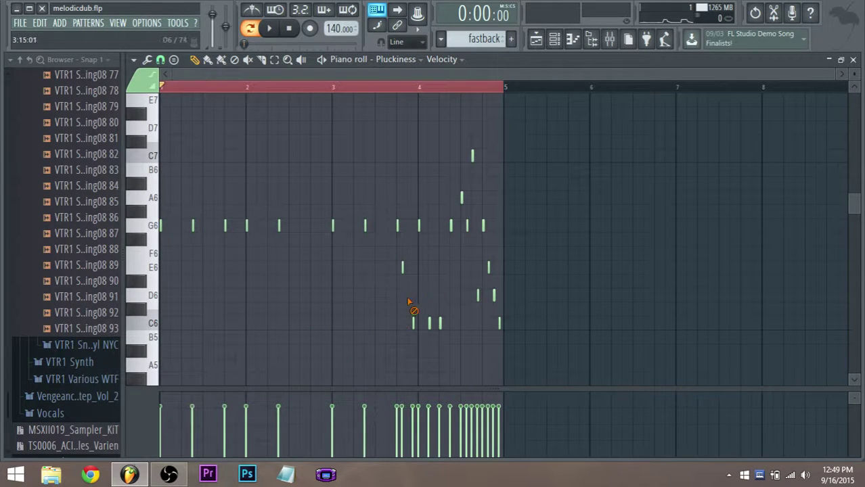
pyautogui.rightClick(402, 267)
pyautogui.rightClick(429, 323)
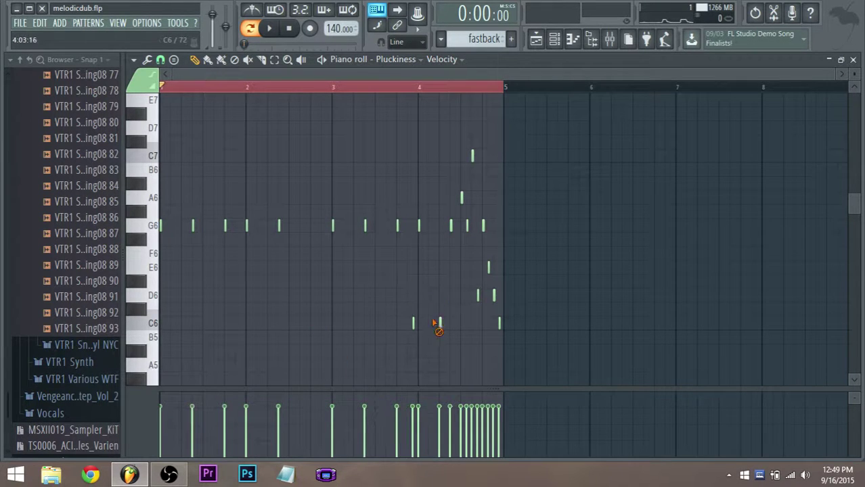
pyautogui.rightClick(494, 296)
pyautogui.rightClick(478, 295)
pyautogui.rightClick(488, 268)
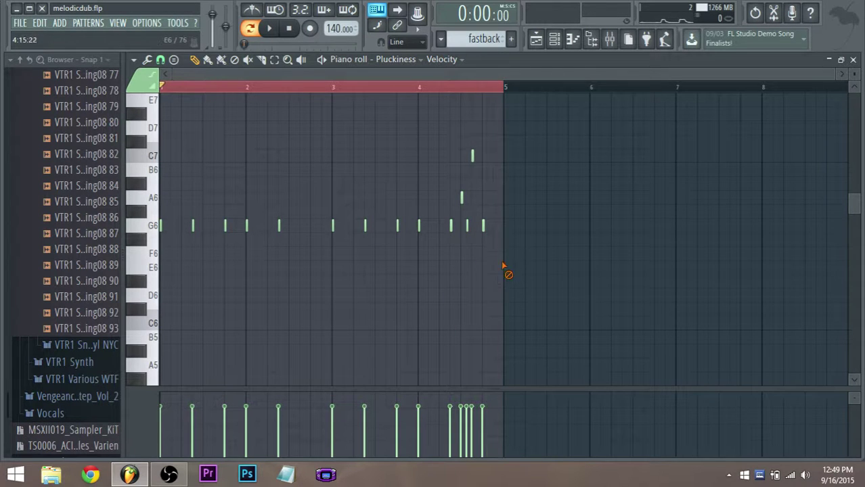
pyautogui.rightClick(472, 161)
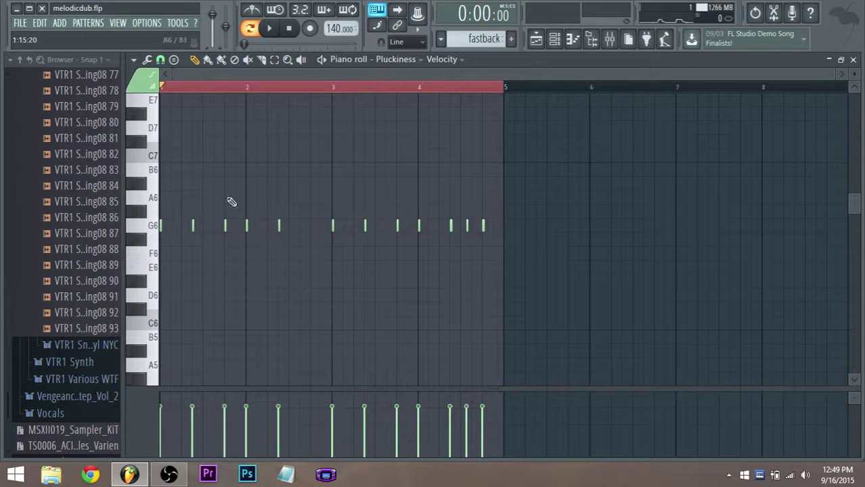
# Step: Play the thinned fastback pattern on its own, and play the song from bar 73 to hear it in context
pyautogui.press('space')
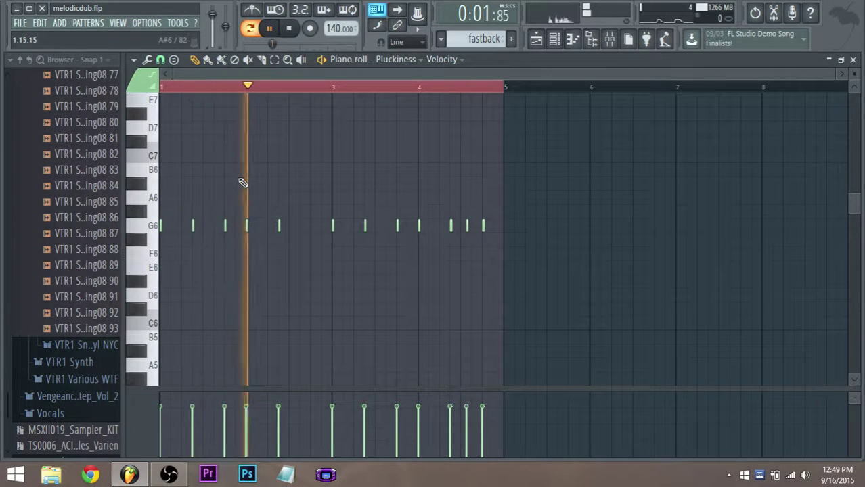
pyautogui.press('space')
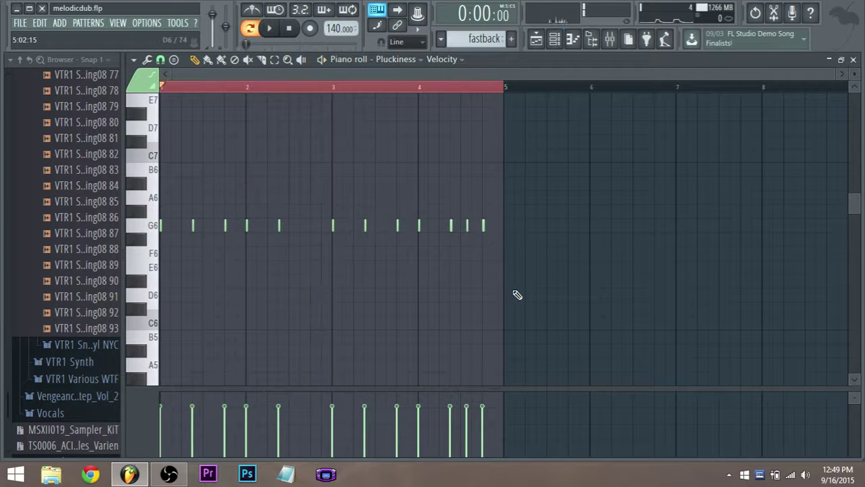
pyautogui.click(537, 41)
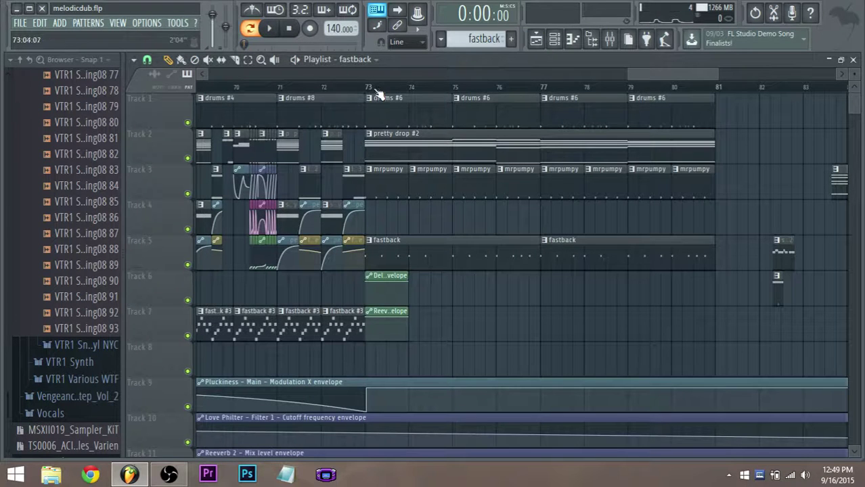
pyautogui.press('space')
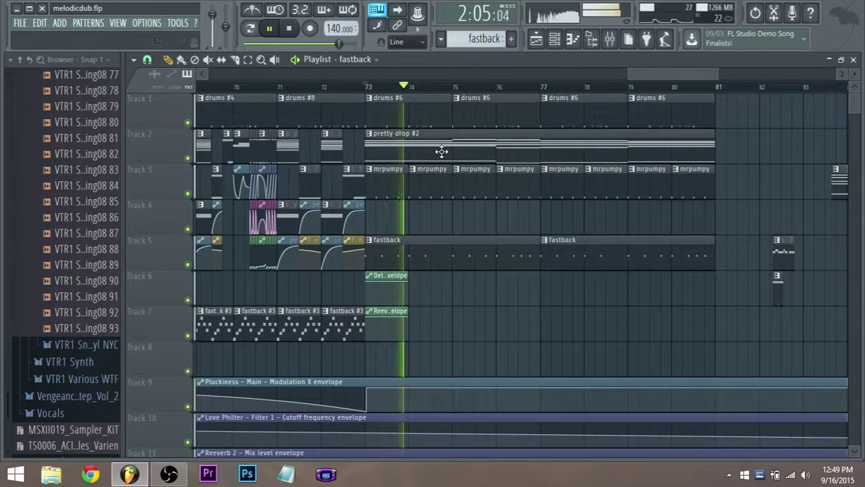
# Step: Reopen the fastback pattern, stop playback, and lower the four G6 notes from bar 3 to the start of bar 4 to E6
pyautogui.doubleClick(405, 255)
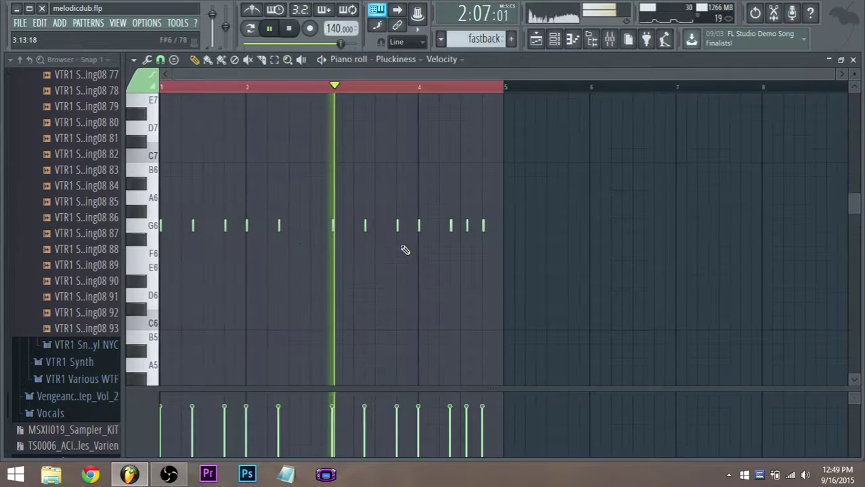
pyautogui.press('space')
pyautogui.moveTo(329, 244); pyautogui.dragTo(424, 220)
pyautogui.click(155, 265)
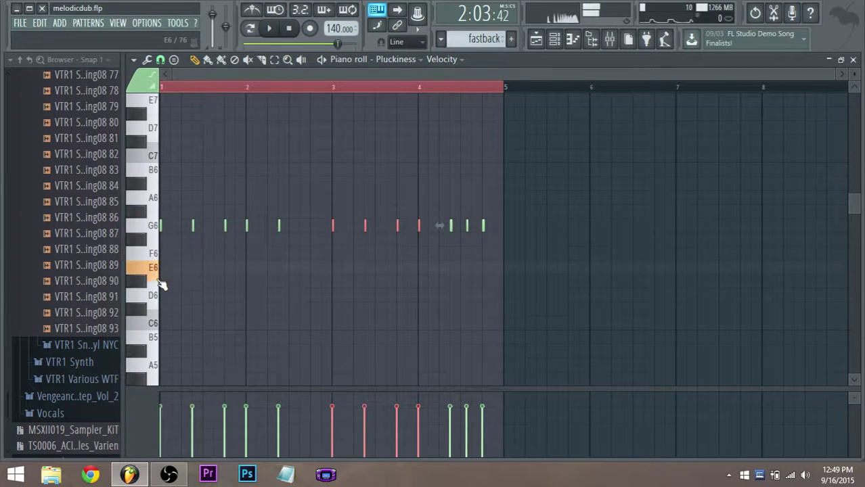
pyautogui.moveTo(332, 226); pyautogui.dragTo(331, 277)
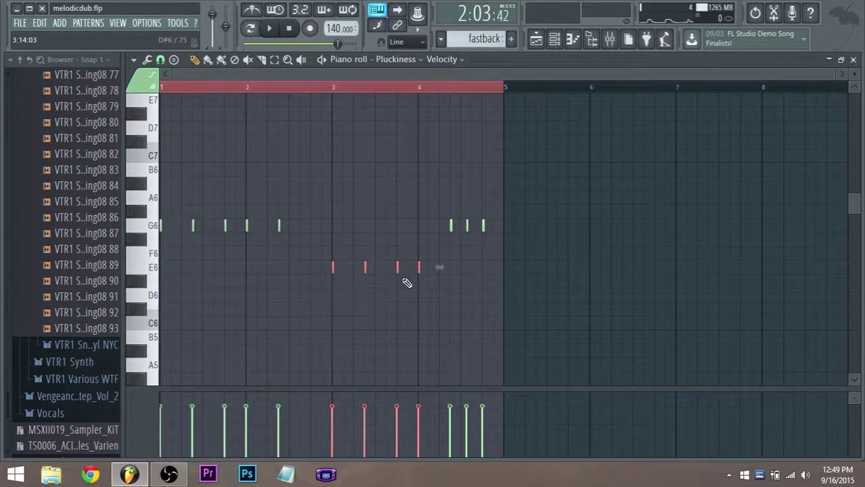
# Step: Play the fastback pattern briefly, stop it, and raise the four E6 notes from bar 3 to the start of bar 4 to F6
pyautogui.moveTo(515, 259); pyautogui.dragTo(437, 228)
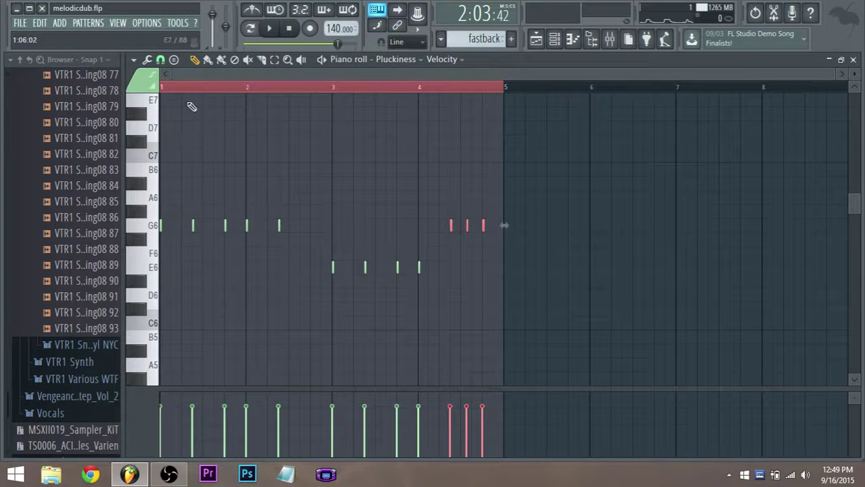
pyautogui.click(269, 28)
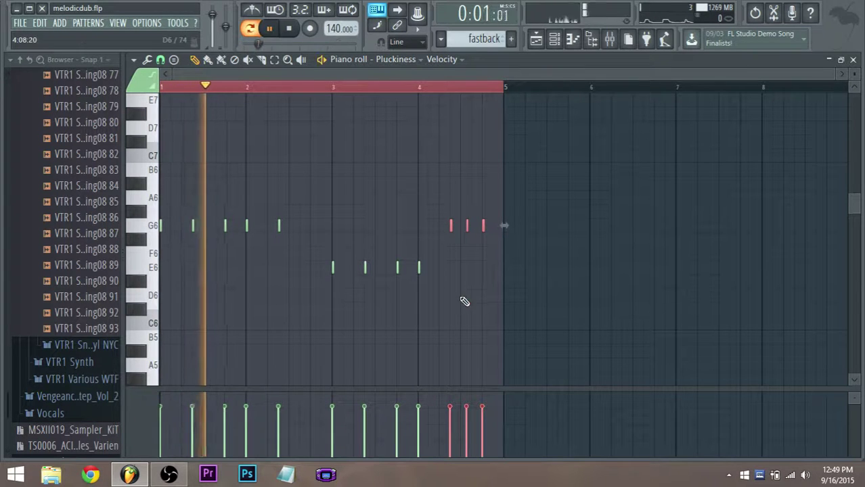
pyautogui.scroll(1, 531, 267)
pyautogui.moveTo(521, 258); pyautogui.dragTo(451, 229)
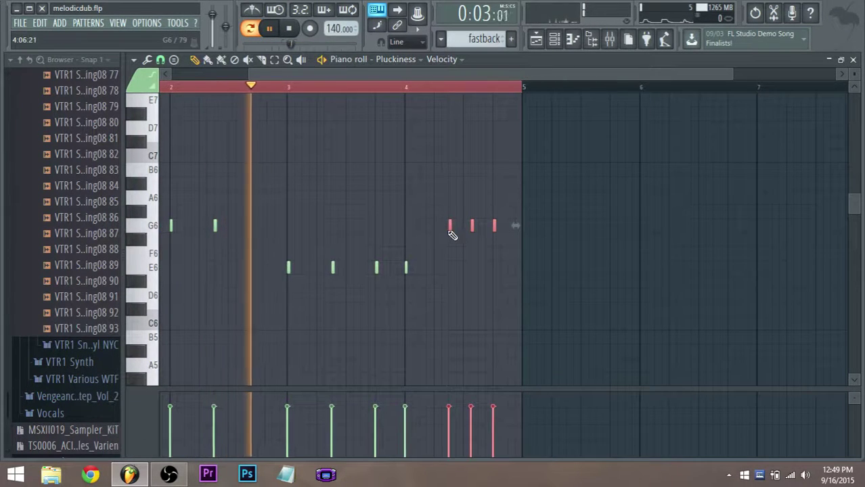
pyautogui.press('space')
pyautogui.moveTo(414, 291); pyautogui.dragTo(289, 251)
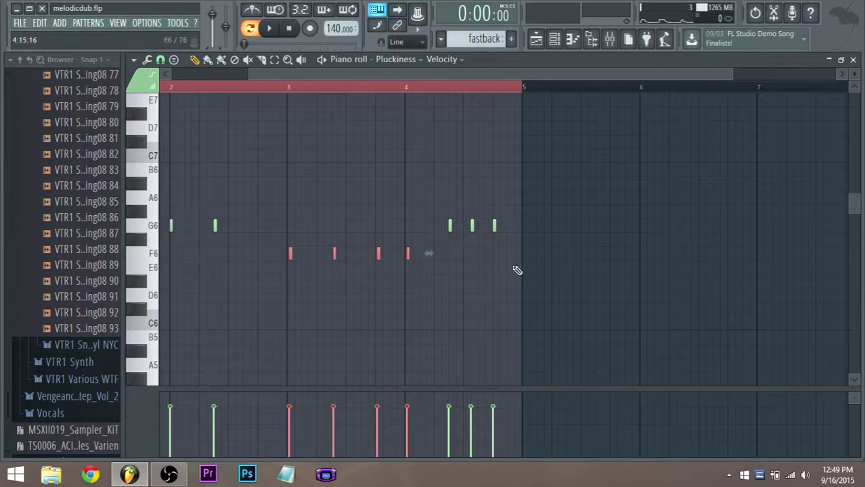
pyautogui.keyDown('ctrl'); pyautogui.scroll(2, 469, 288); pyautogui.keyUp('ctrl')
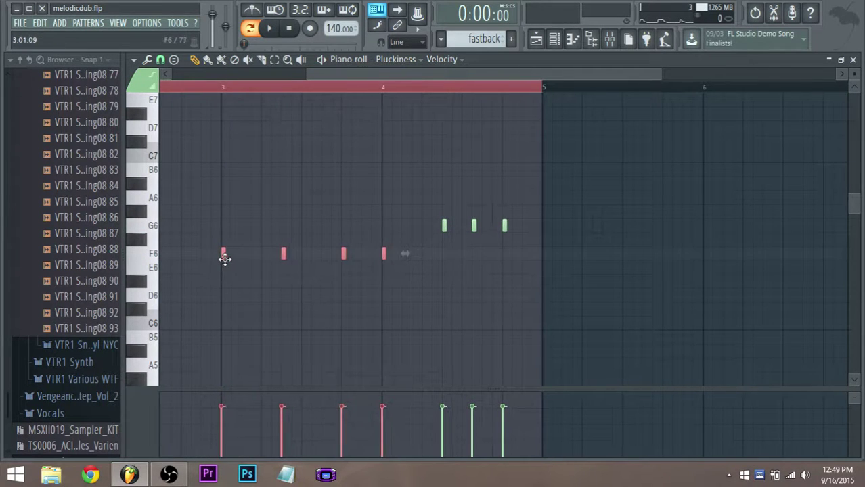
pyautogui.keyDown('ctrl'); pyautogui.scroll(-1, 436, 313); pyautogui.keyUp('ctrl')
# Step: Lower the last three G6 notes in bar 4 to F6 and play the pattern to hear the change
pyautogui.moveTo(514, 254); pyautogui.dragTo(429, 220)
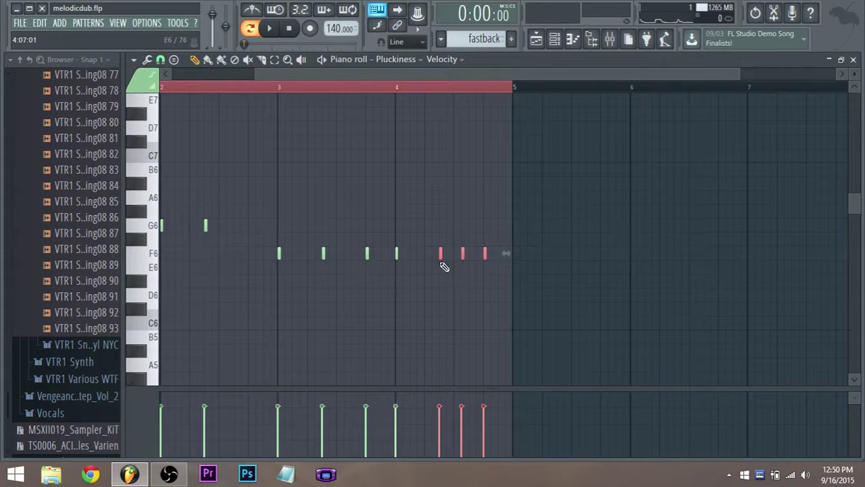
pyautogui.keyDown('ctrl'); pyautogui.scroll(-2, 440, 268); pyautogui.keyUp('ctrl')
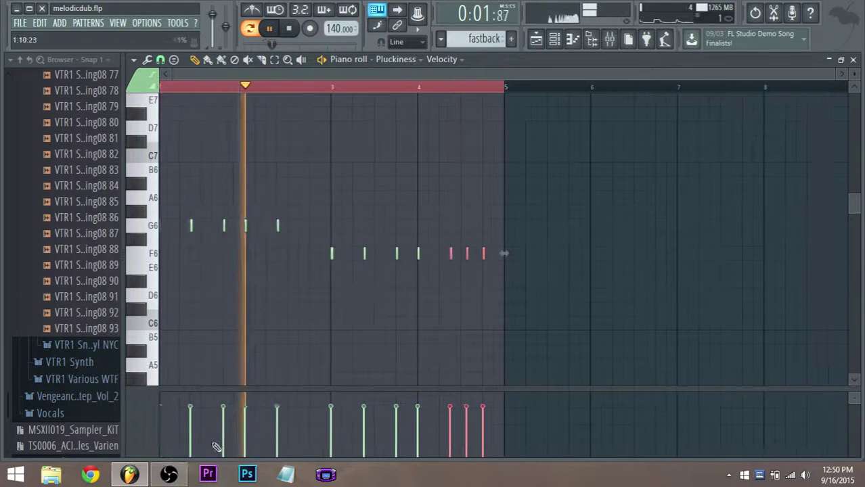
pyautogui.click(169, 474)
pyautogui.click(169, 475)
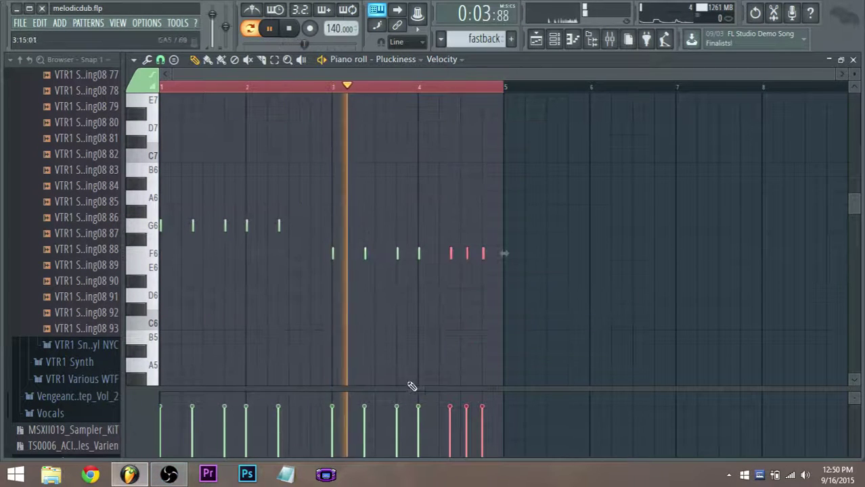
pyautogui.press('space')
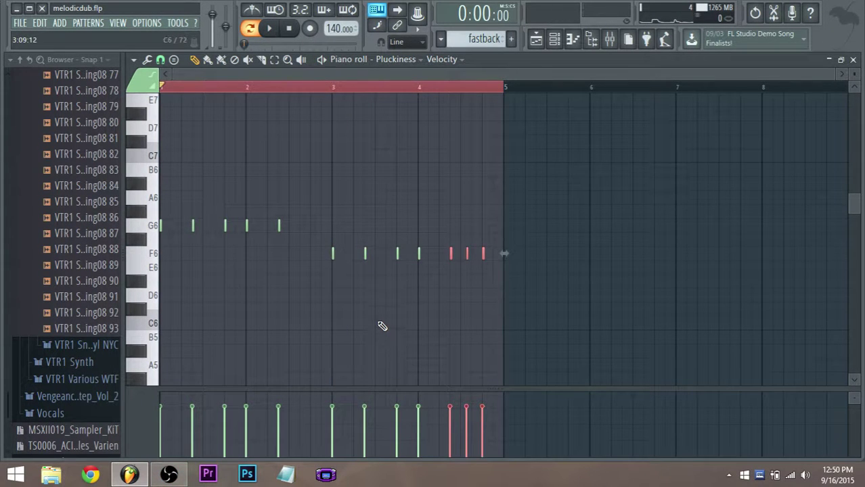
# Step: Add a G6 note late in bar 2, and lower the three notes following bar 3's first to E6 and the last three to D6
pyautogui.click(279, 225)
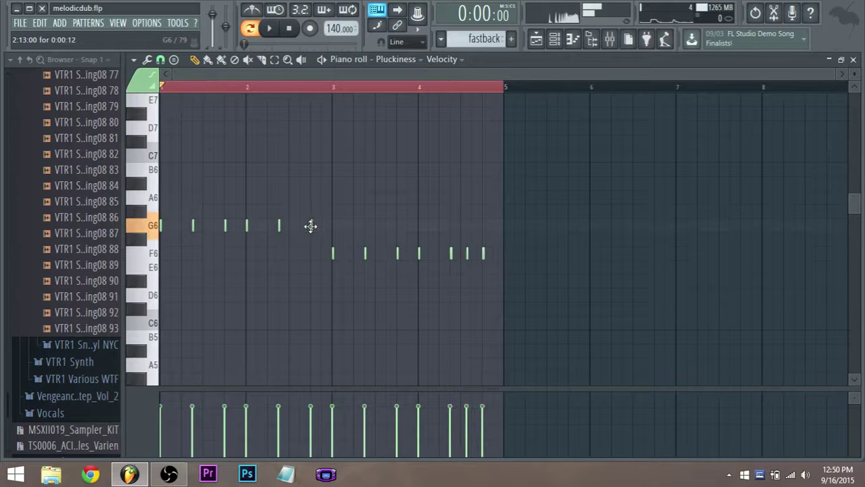
pyautogui.keyDown('ctrl'); pyautogui.scroll(2, 323, 248); pyautogui.keyUp('ctrl')
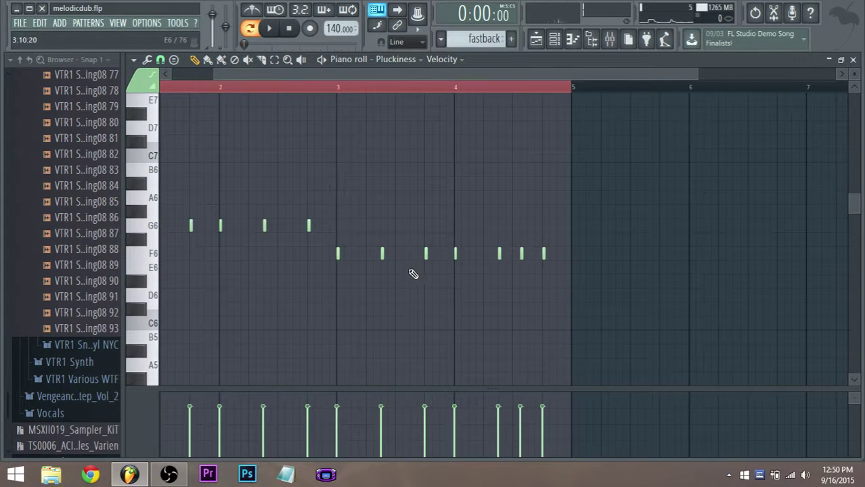
pyautogui.moveTo(467, 277); pyautogui.dragTo(382, 250)
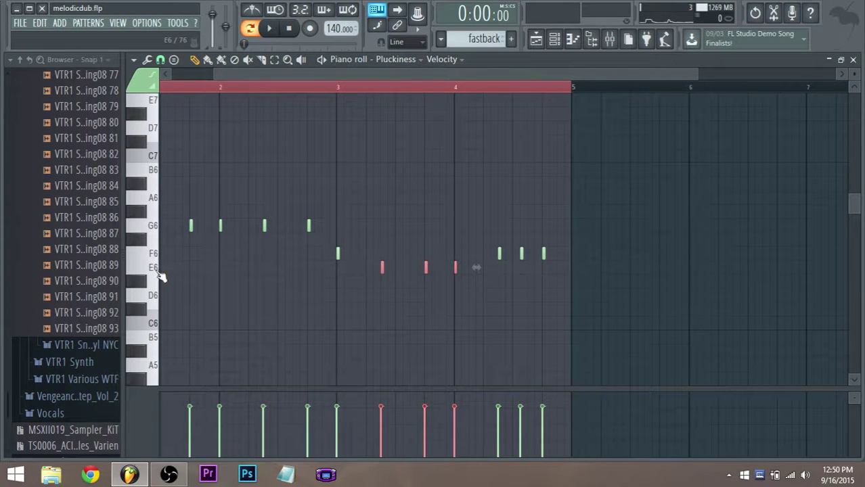
pyautogui.moveTo(561, 266); pyautogui.dragTo(497, 253)
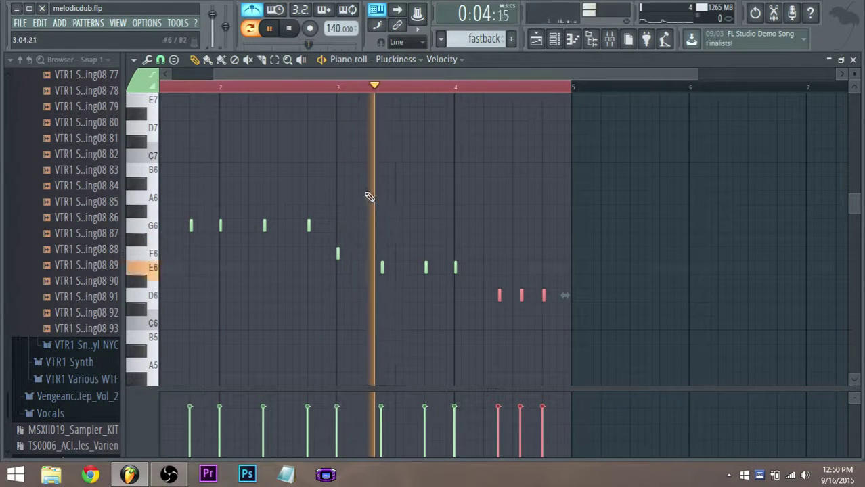
pyautogui.press('space')
# Step: Raise the second and third notes of bar 3 to F6, playing the pattern to check each change
pyautogui.click(383, 269)
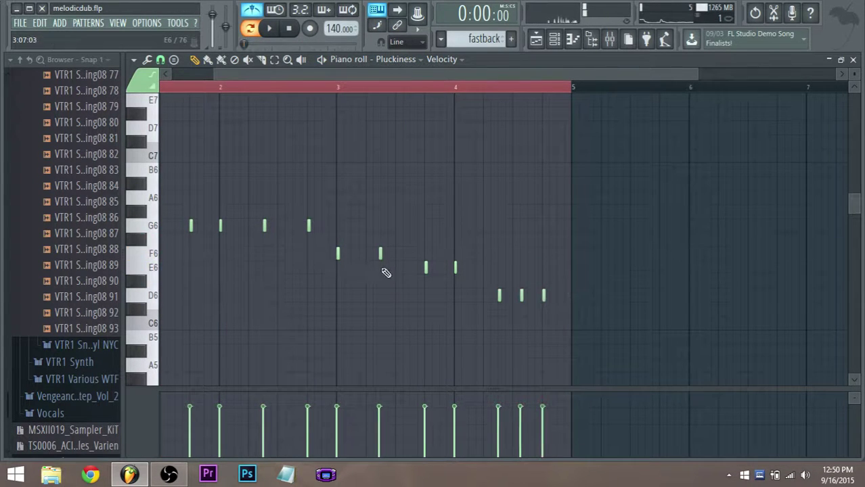
pyautogui.scroll(-3, 414, 274)
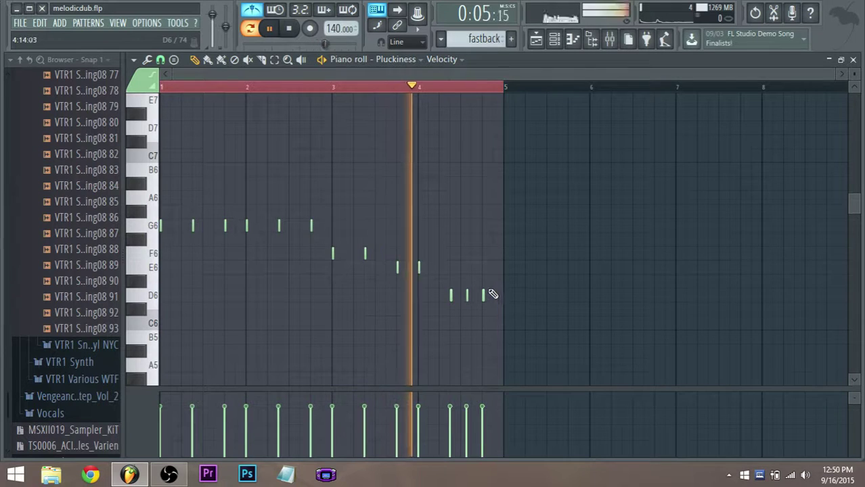
pyautogui.press('space')
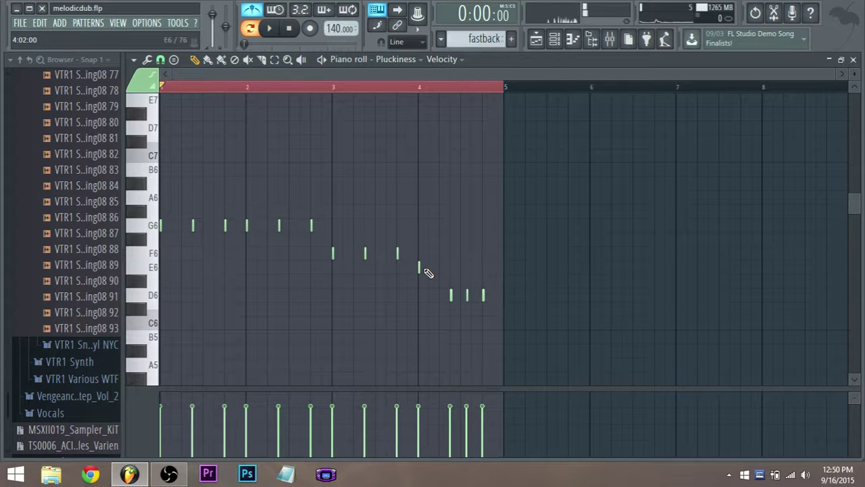
pyautogui.click(330, 87)
pyautogui.press('space')
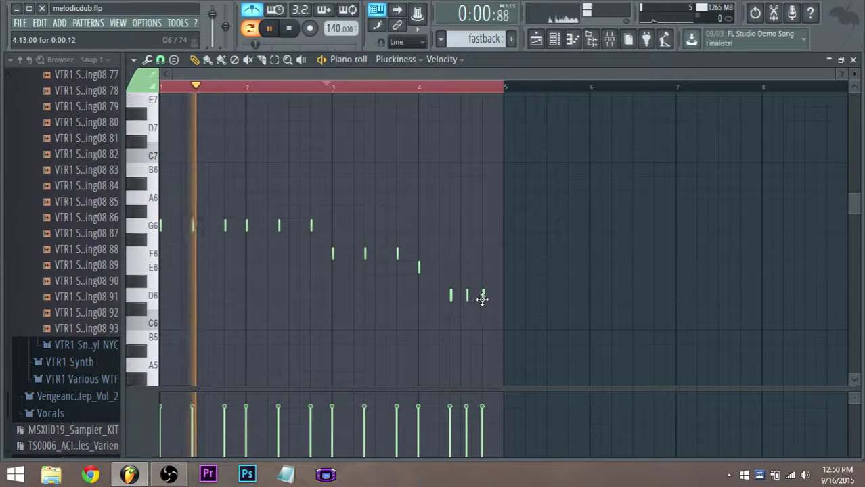
# Step: Raise the first of the three D6 notes in bar 4 to E6 and play the pattern from bar 4
pyautogui.scroll(2, 477, 297)
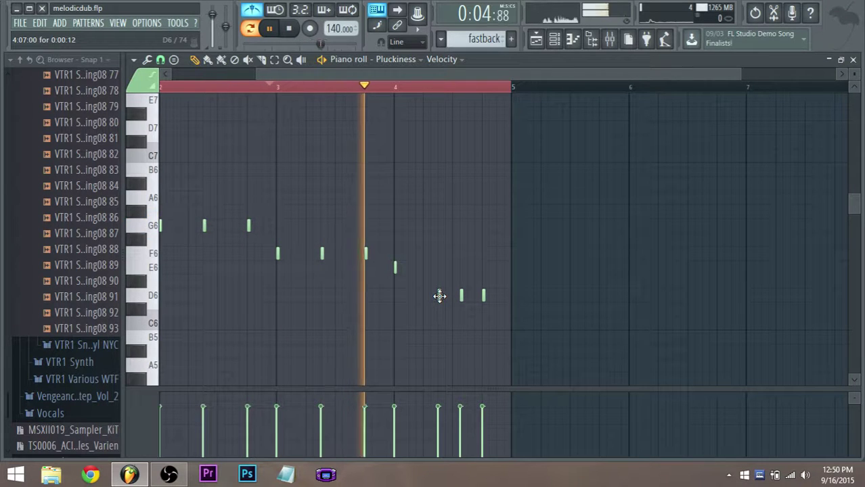
pyautogui.press('space')
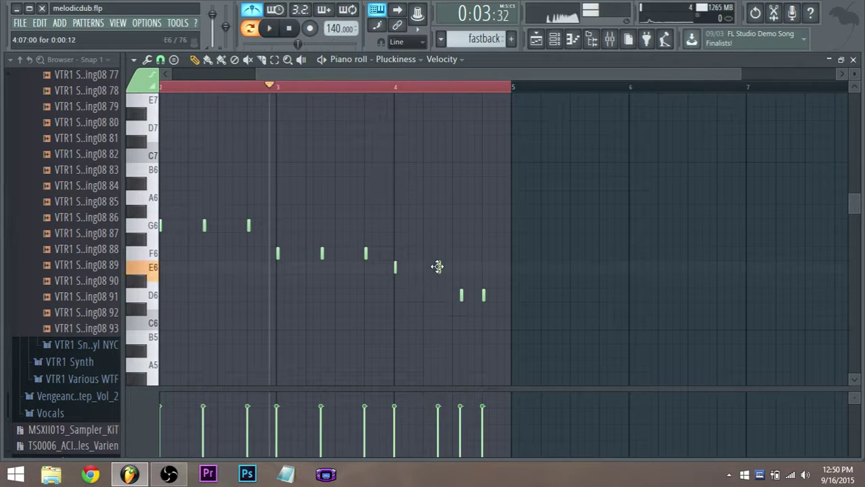
pyautogui.click(398, 88)
pyautogui.press('space')
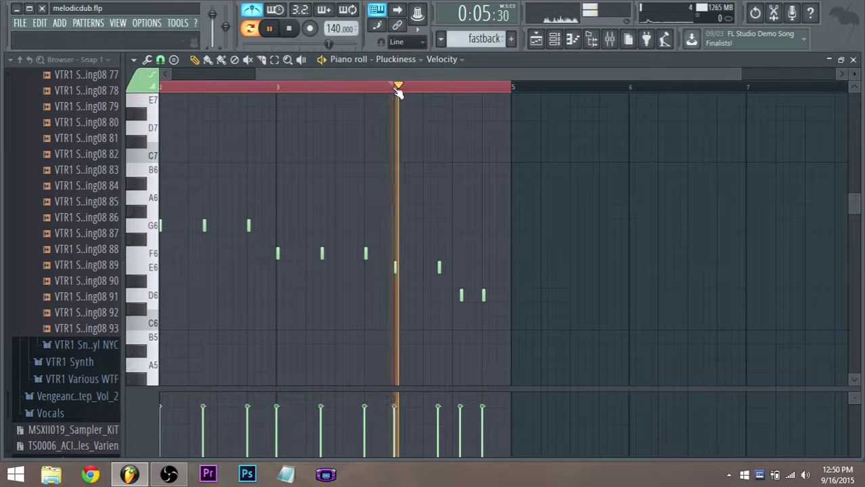
pyautogui.press('space')
# Step: Delete the first of the two remaining D6 notes in bar 4, raise the other to E6, and play the pattern
pyautogui.rightClick(462, 297)
pyautogui.press('space')
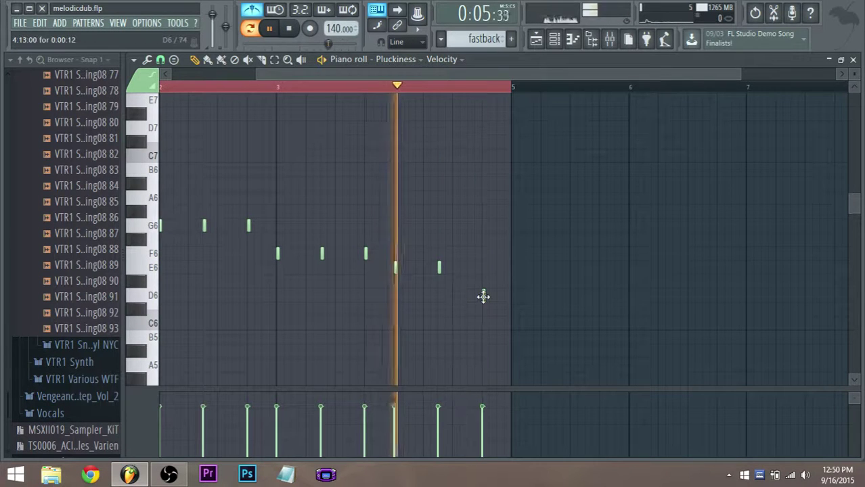
pyautogui.press('space')
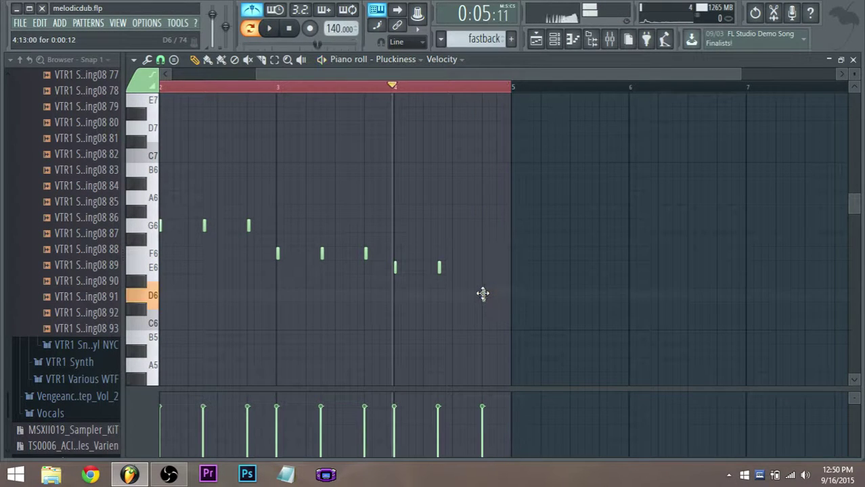
pyautogui.click(481, 268)
pyautogui.press('space')
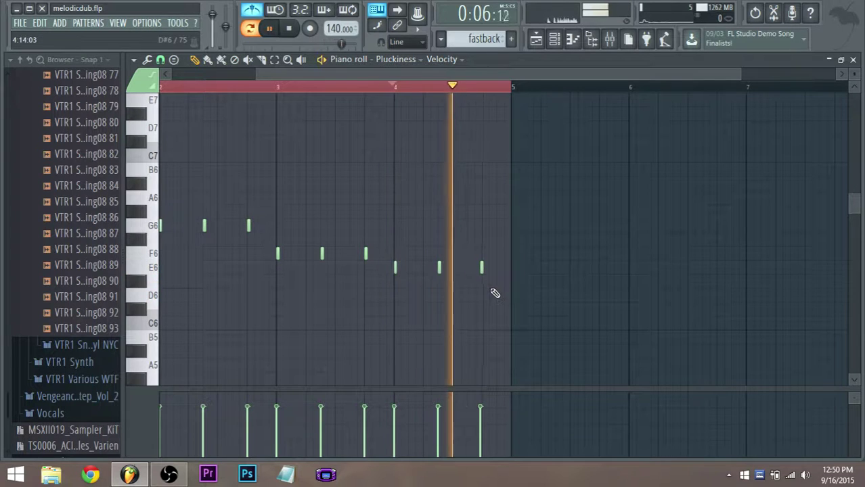
pyautogui.press('space')
pyautogui.scroll(-2, 440, 286)
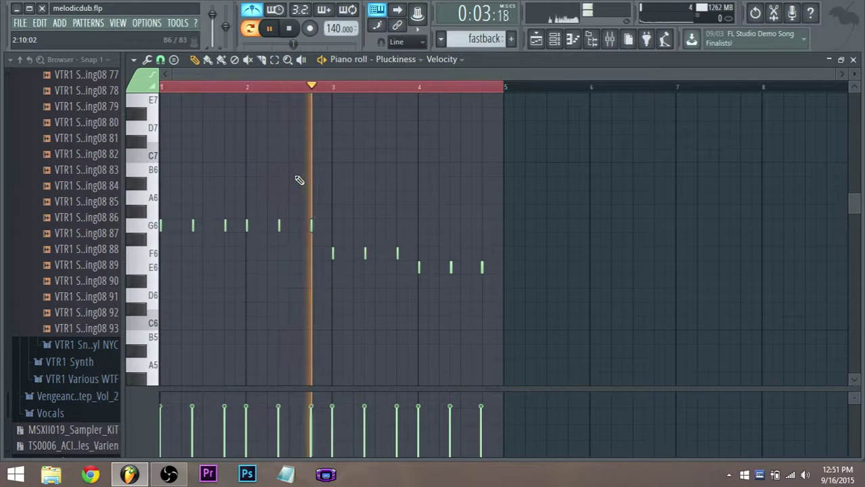
# Step: Lower the last note of bar 2 to F6, the three notes of bar 3 to E6, and the three notes of bar 4 to D6
pyautogui.press('space')
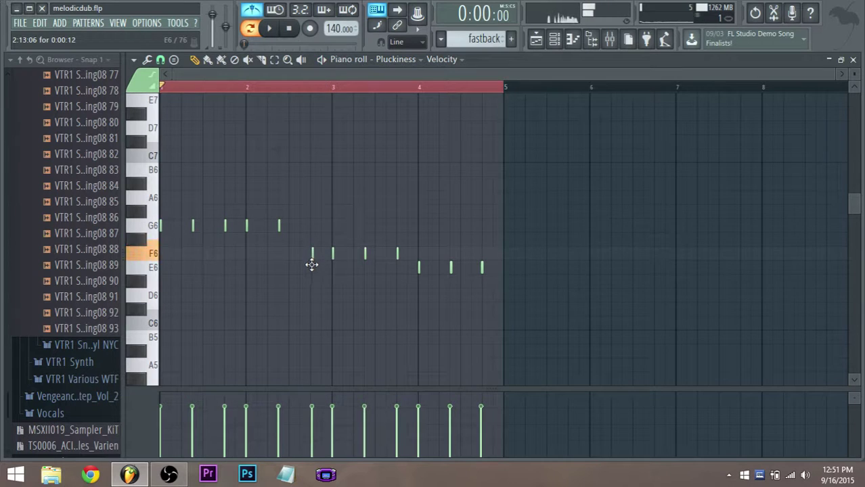
pyautogui.moveTo(408, 259); pyautogui.dragTo(347, 250)
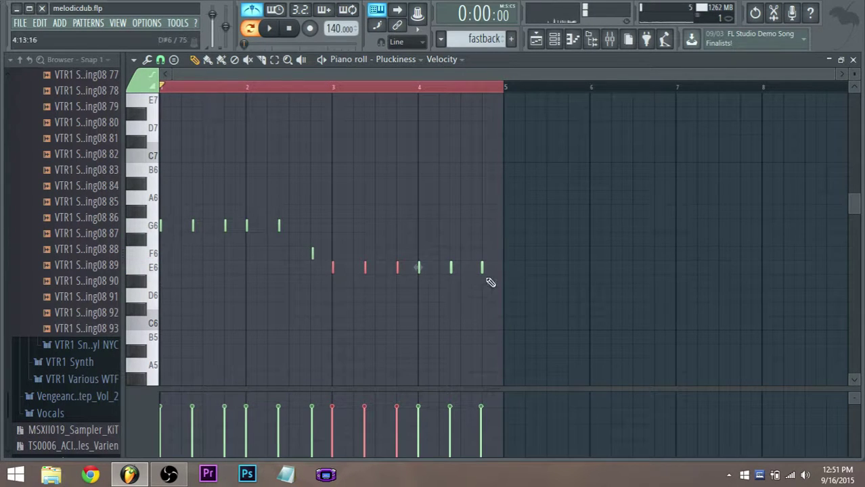
pyautogui.moveTo(491, 283); pyautogui.dragTo(416, 273)
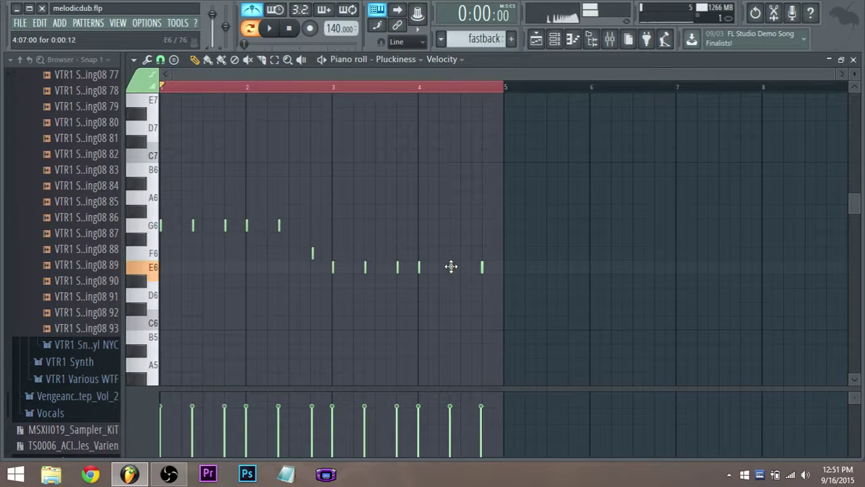
pyautogui.scroll(1, 460, 287)
pyautogui.moveTo(516, 284); pyautogui.dragTo(407, 268)
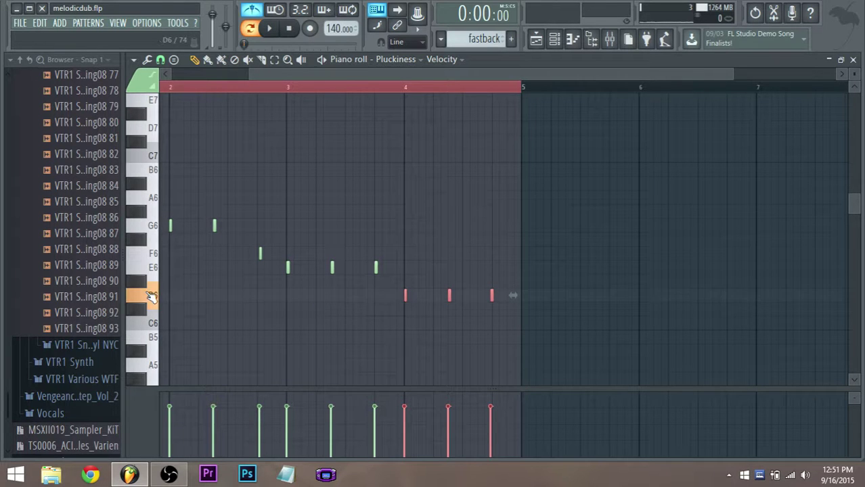
# Step: Play the revised fastback pattern on its own through all four bars, then stop playback
pyautogui.scroll(-1, 203, 291)
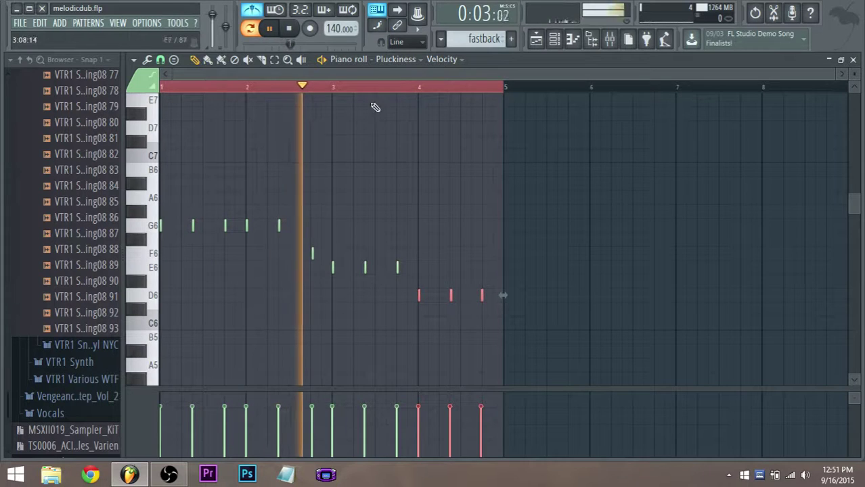
pyautogui.scroll(1, 318, 266)
pyautogui.scroll(1, 318, 265)
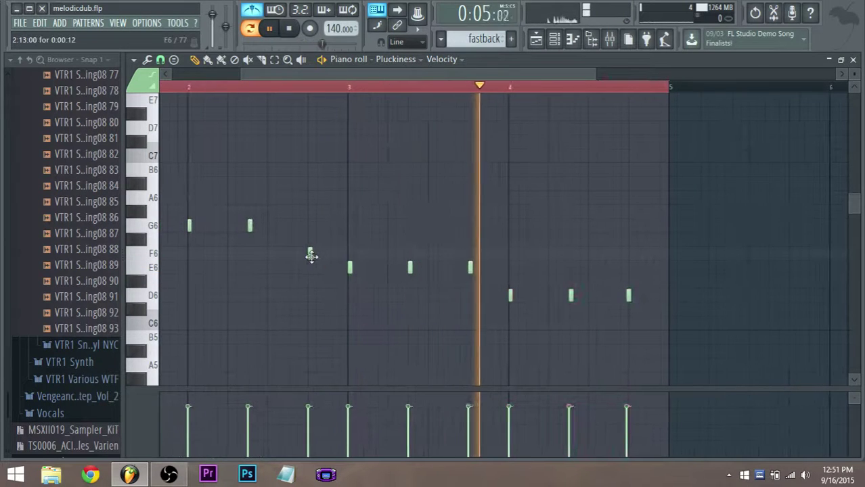
pyautogui.click(363, 271)
pyautogui.scroll(-1, 458, 215)
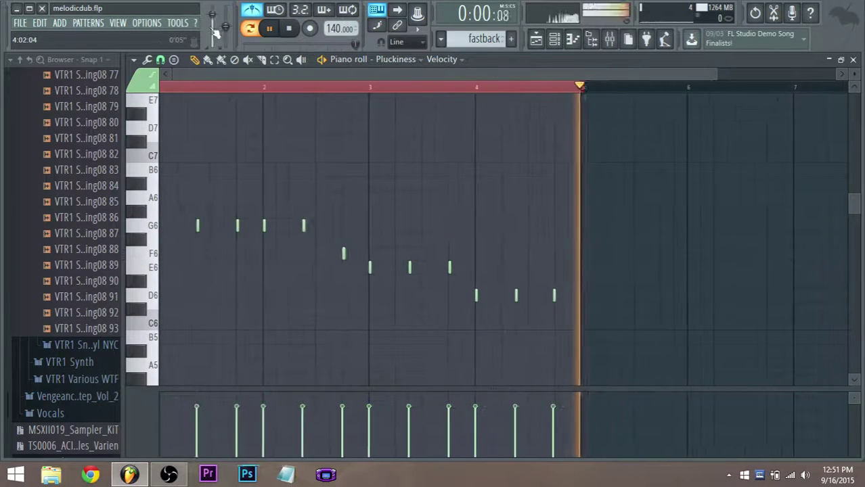
pyautogui.press('space')
# Step: Play the song from bar 73 in the playlist to hear the new fastback melody in context
pyautogui.click(538, 39)
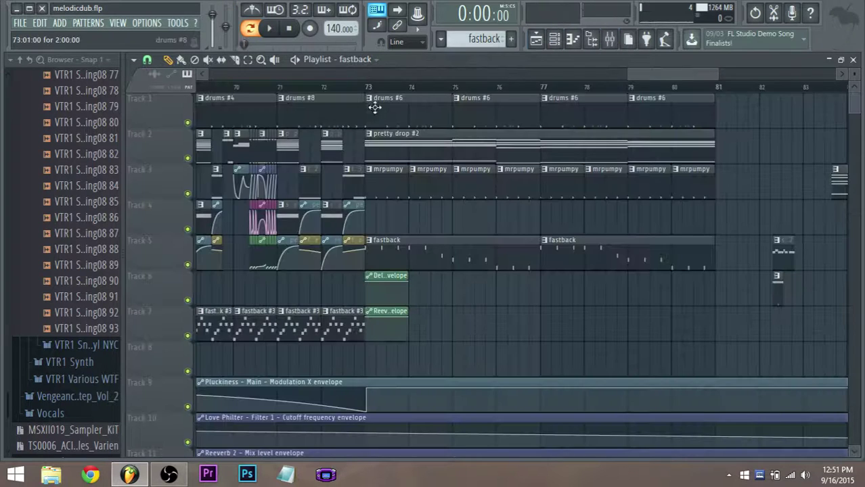
pyautogui.click(369, 89)
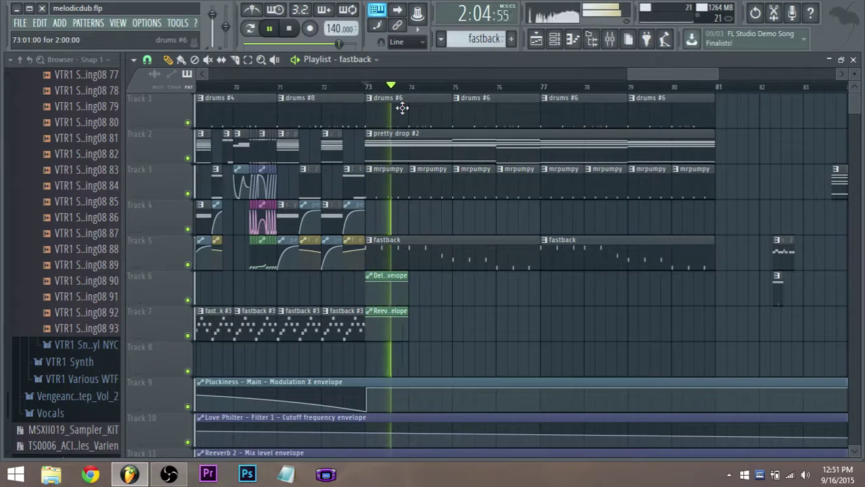
pyautogui.doubleClick(397, 247)
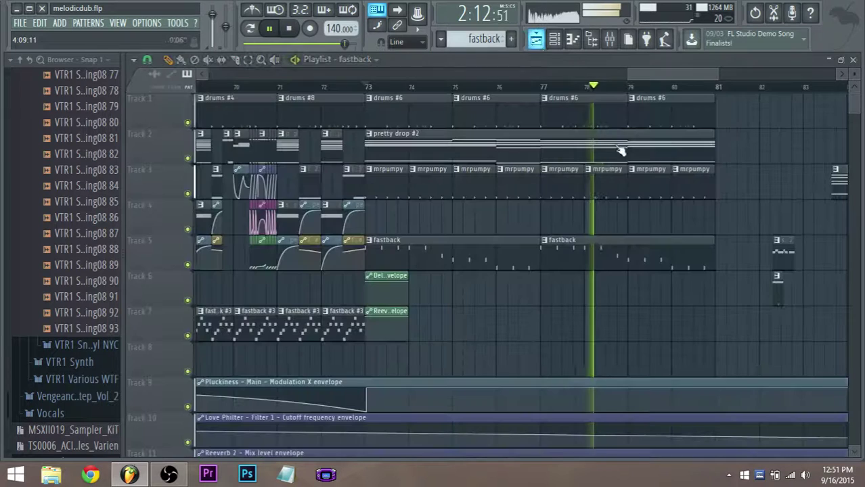
pyautogui.click(535, 39)
pyautogui.scroll(-2, 517, 331)
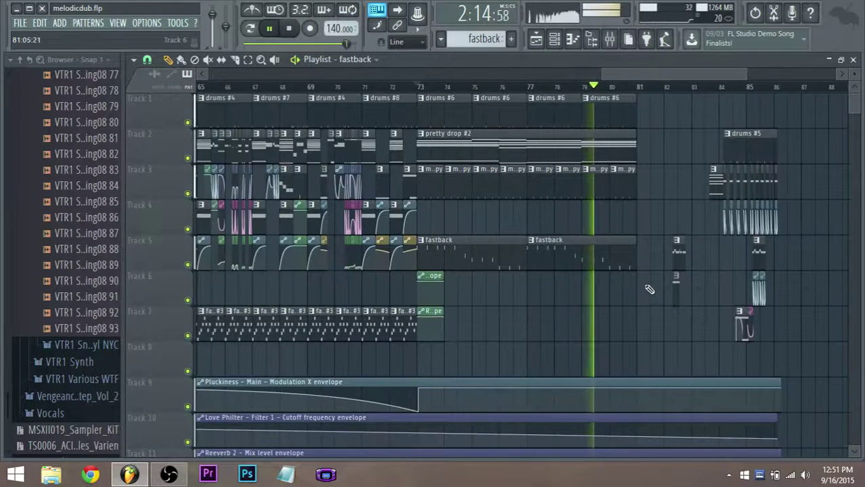
# Step: Stop playback, review the notes of the fastback pattern at bar 73, and return to the playlist
pyautogui.moveTo(673, 73); pyautogui.dragTo(703, 73)
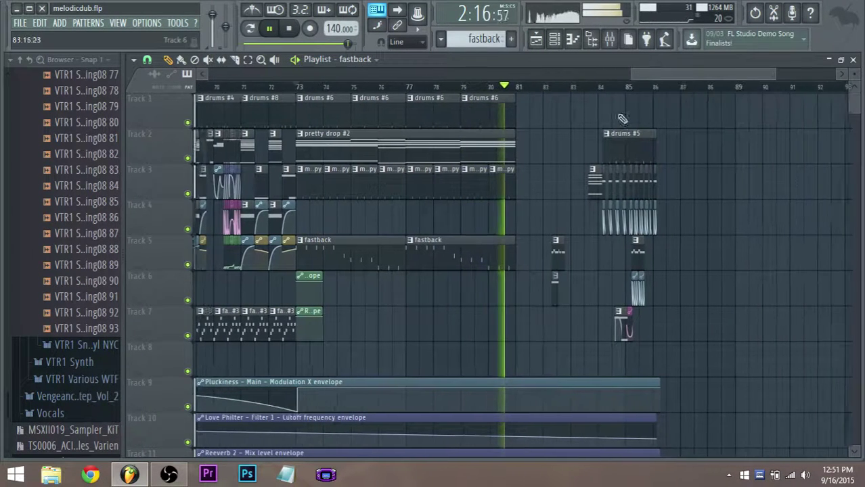
pyautogui.press('space')
pyautogui.doubleClick(304, 246)
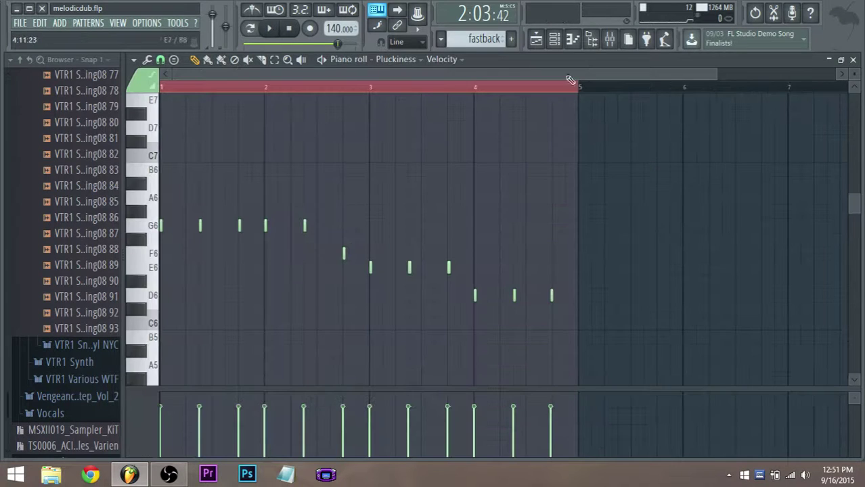
pyautogui.click(561, 40)
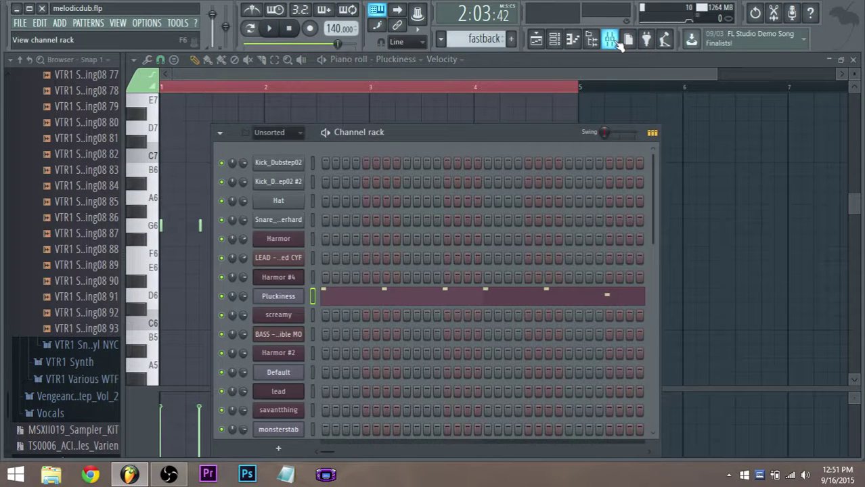
pyautogui.click(616, 40)
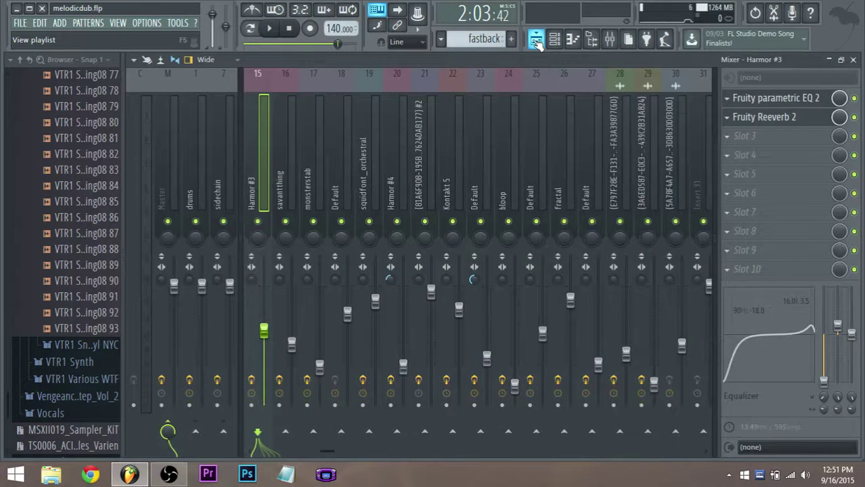
pyautogui.click(535, 41)
# Step: Play the song from bar 9, move the fastback clip at bar 9 from track 5 to track 7, and stop playback
pyautogui.scroll(-5, 299, 256)
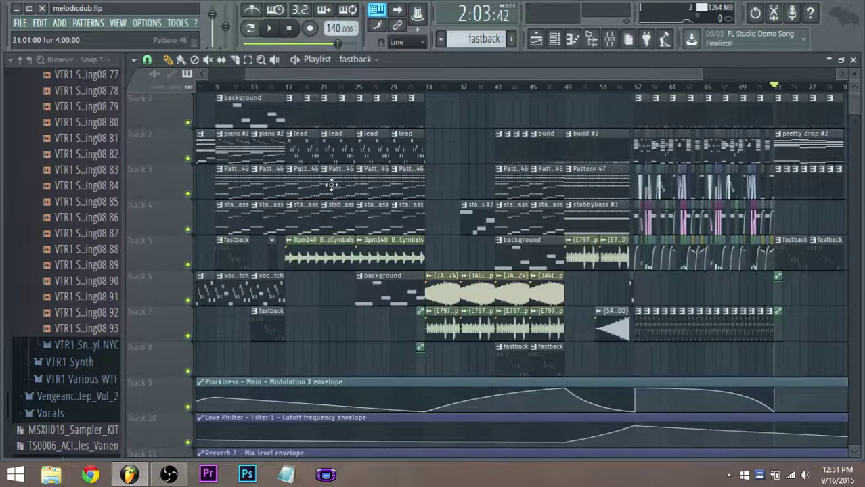
pyautogui.click(215, 90)
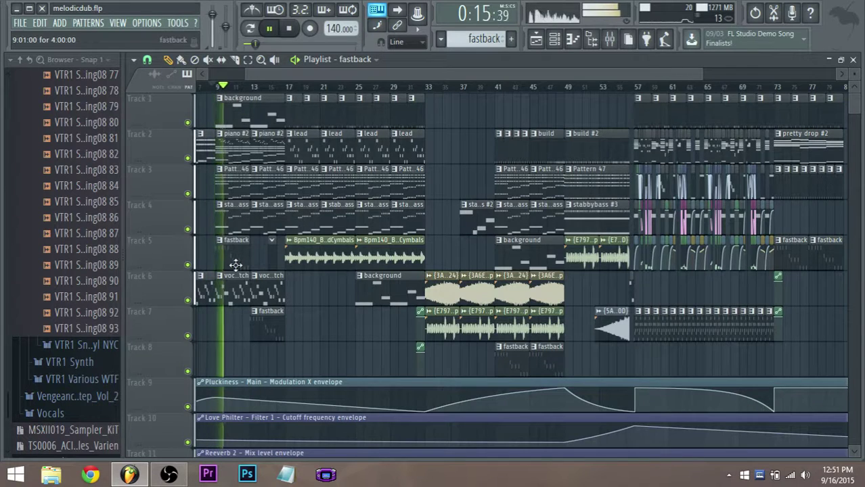
pyautogui.scroll(1, 231, 261)
pyautogui.moveTo(232, 261); pyautogui.dragTo(231, 325)
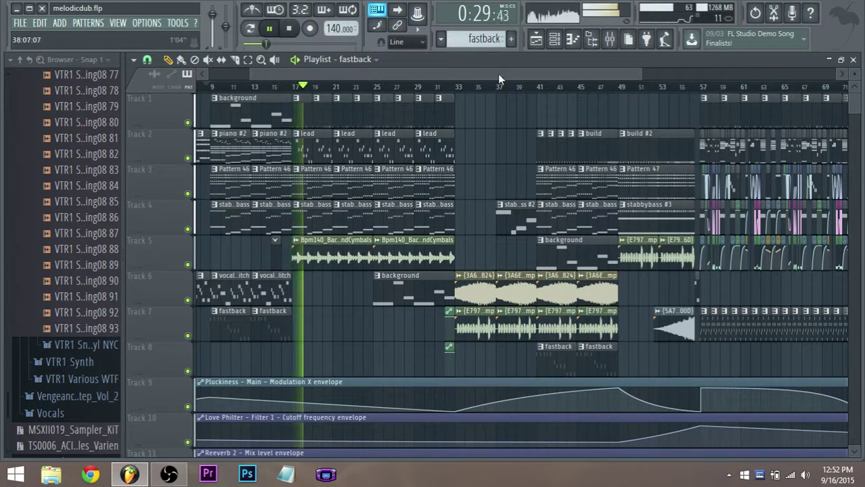
pyautogui.press('space')
# Step: Move the two automation clips at bar 73 down one track each, to tracks 7 and 8
pyautogui.moveTo(499, 74); pyautogui.dragTo(722, 136)
pyautogui.scroll(5, 711, 136)
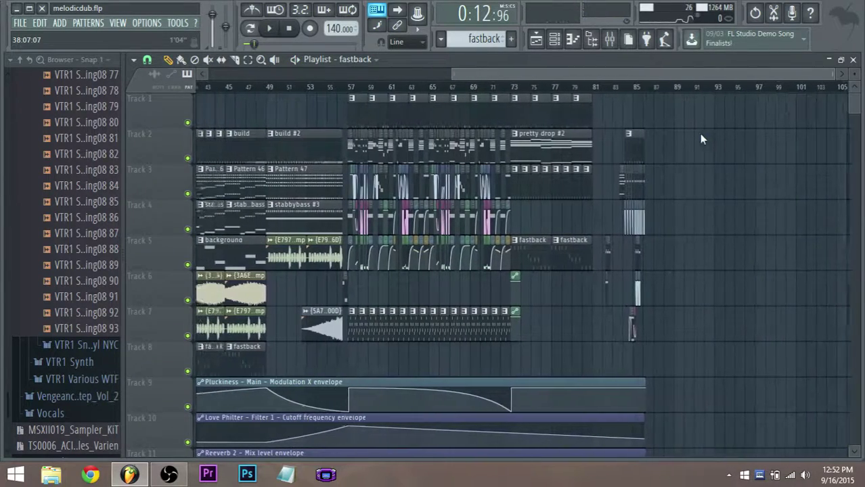
pyautogui.click(361, 223)
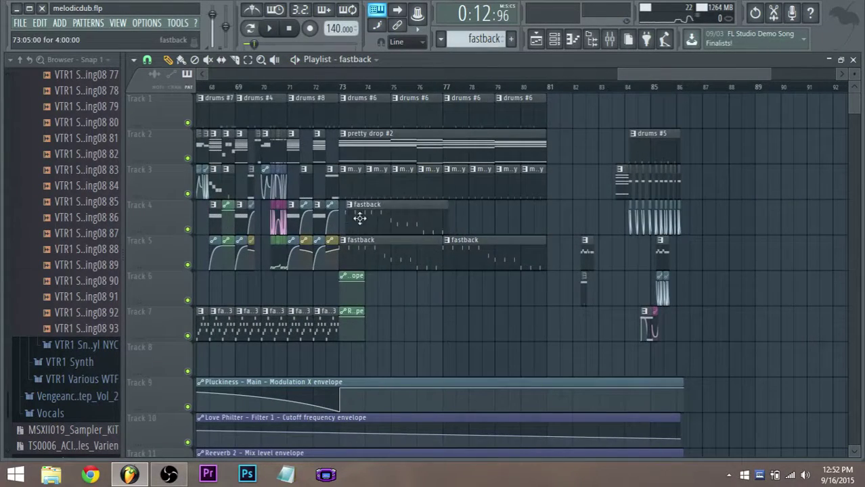
pyautogui.rightClick(359, 217)
pyautogui.moveTo(372, 374); pyautogui.dragTo(354, 312)
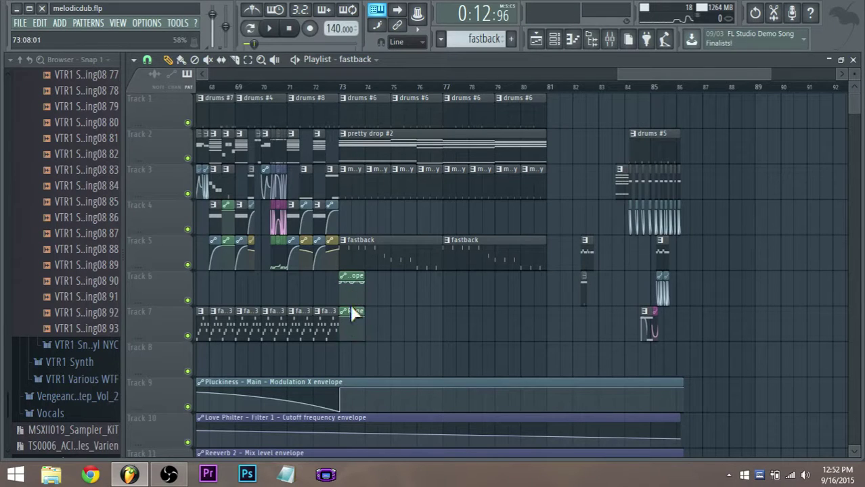
pyautogui.moveTo(352, 356); pyautogui.dragTo(353, 296)
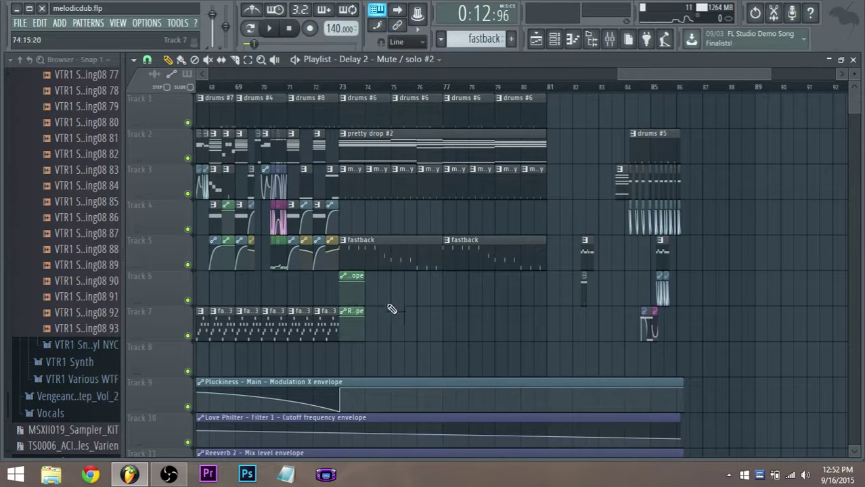
pyautogui.moveTo(376, 342); pyautogui.dragTo(340, 270)
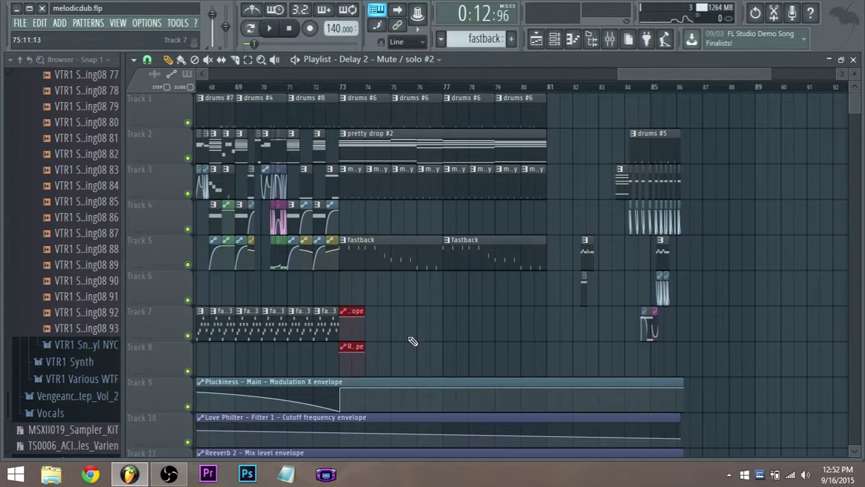
# Step: Add a new Sytrus channel to the project and replace it with a Harmor instrument
pyautogui.click(60, 22)
pyautogui.moveTo(73, 37)
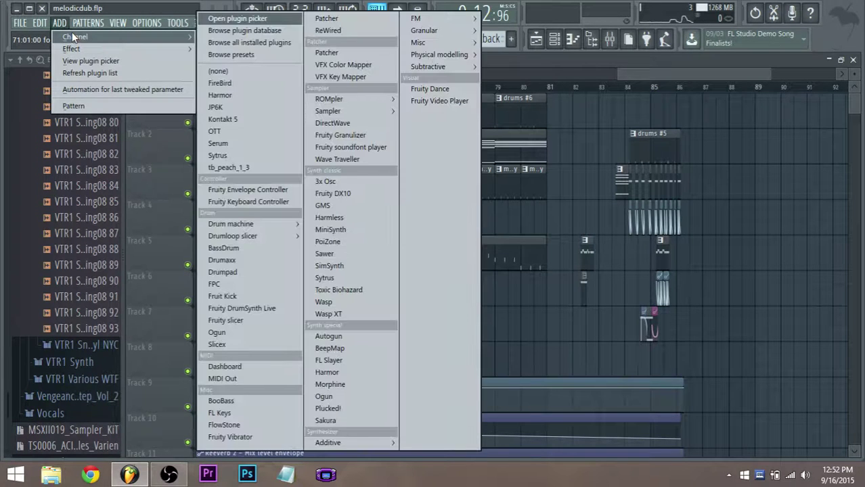
pyautogui.click(230, 155)
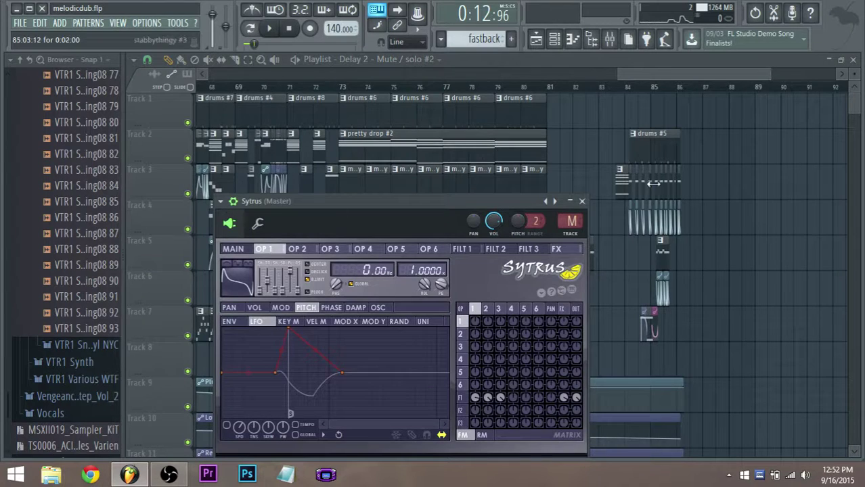
pyautogui.click(554, 39)
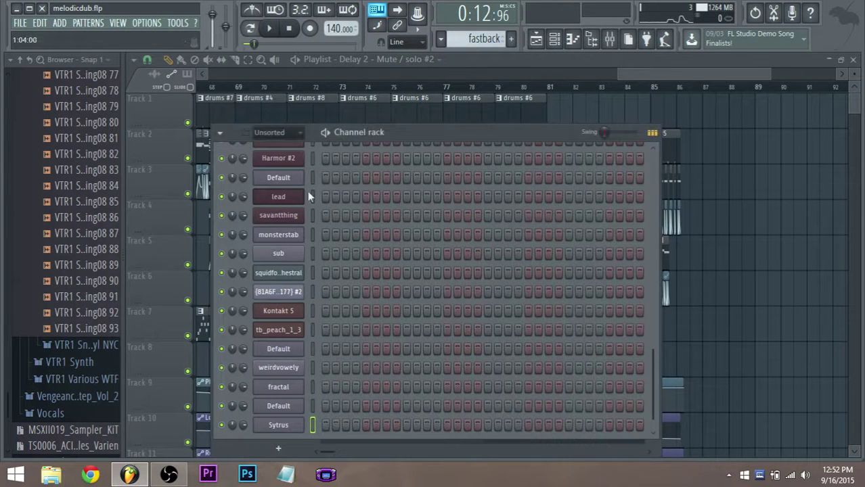
pyautogui.rightClick(290, 425)
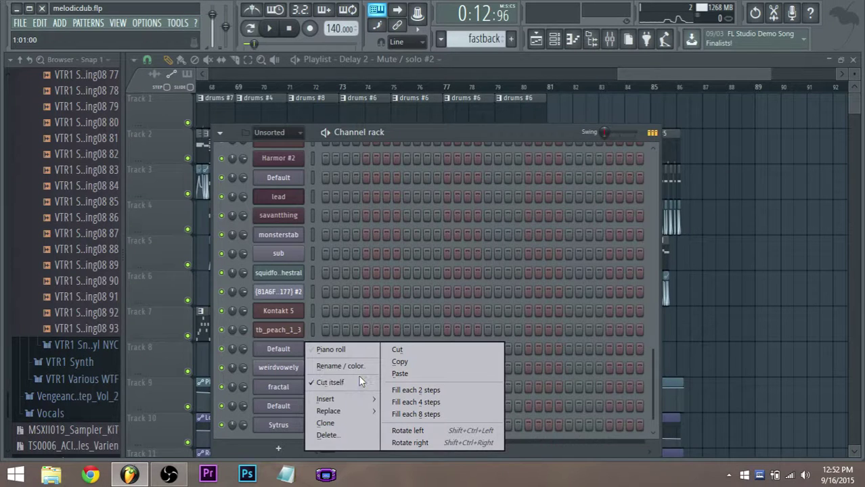
pyautogui.moveTo(353, 415)
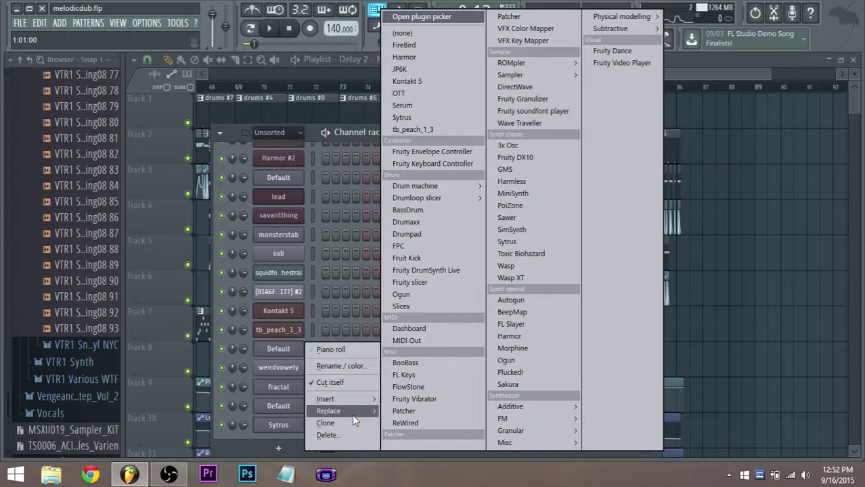
pyautogui.click(411, 57)
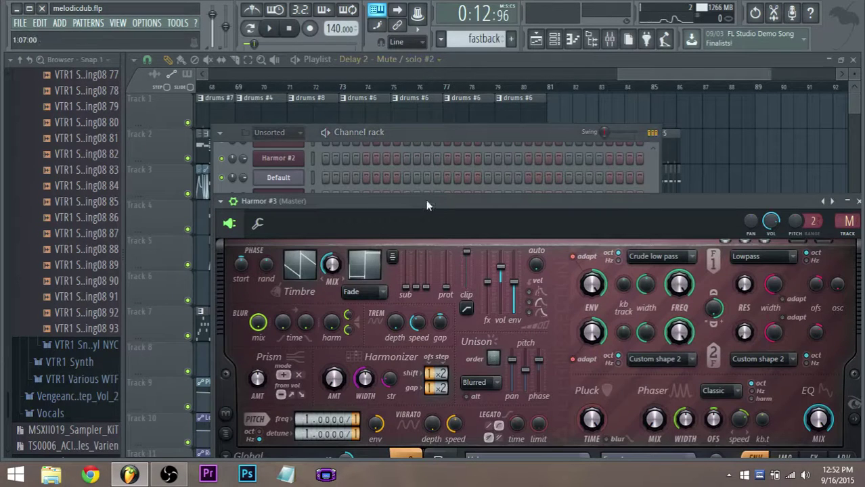
# Step: Set the vibrato depth of the new Harmor to 100 cents and return to the playlist
pyautogui.click(221, 201)
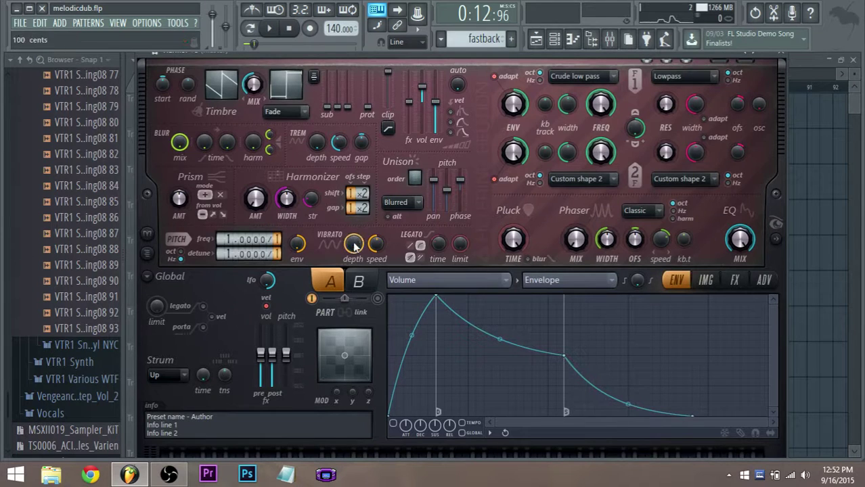
pyautogui.click(555, 38)
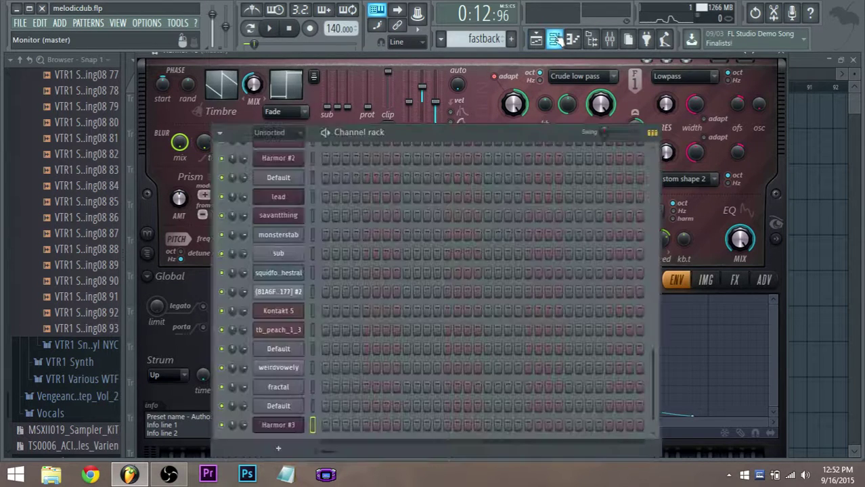
pyautogui.click(536, 39)
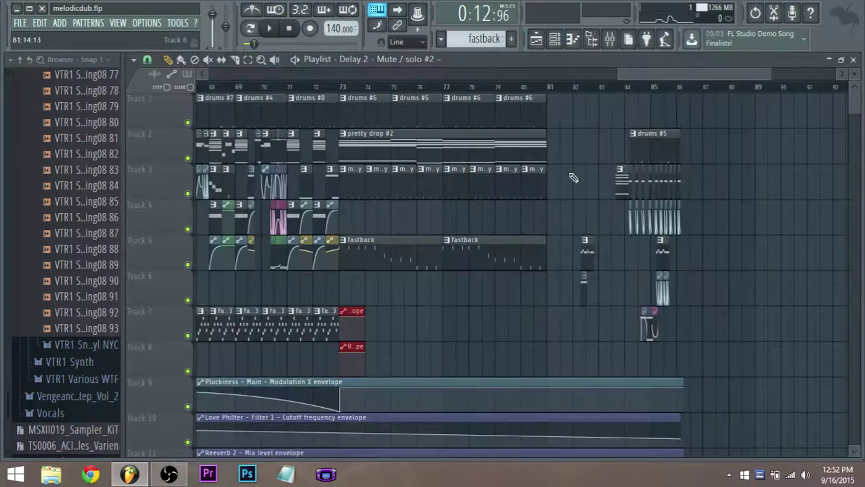
# Step: Copy all Pluckiness notes of the fastback pattern and paste them into the piano roll of Harmor #3
pyautogui.press('F7')
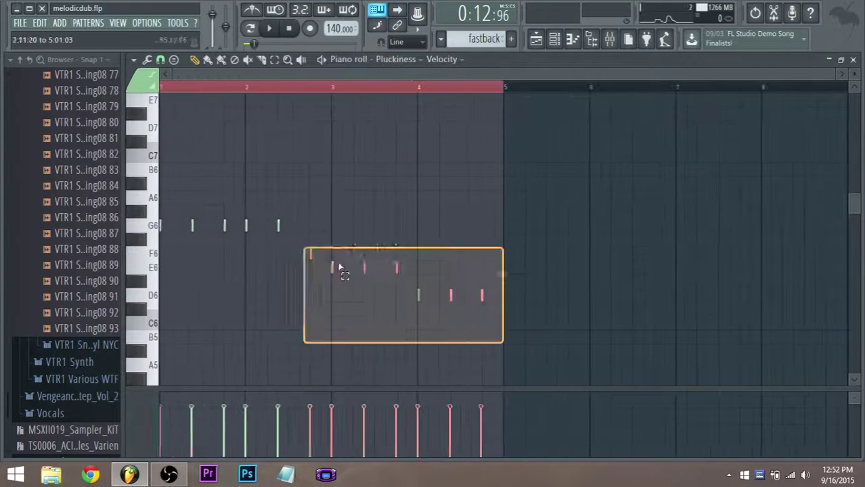
pyautogui.click(554, 39)
pyautogui.rightClick(293, 428)
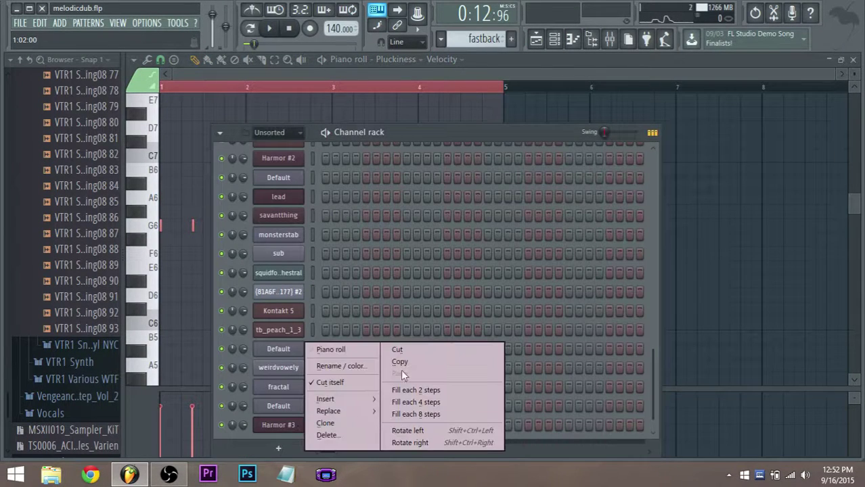
pyautogui.rightClick(290, 426)
pyautogui.click(331, 349)
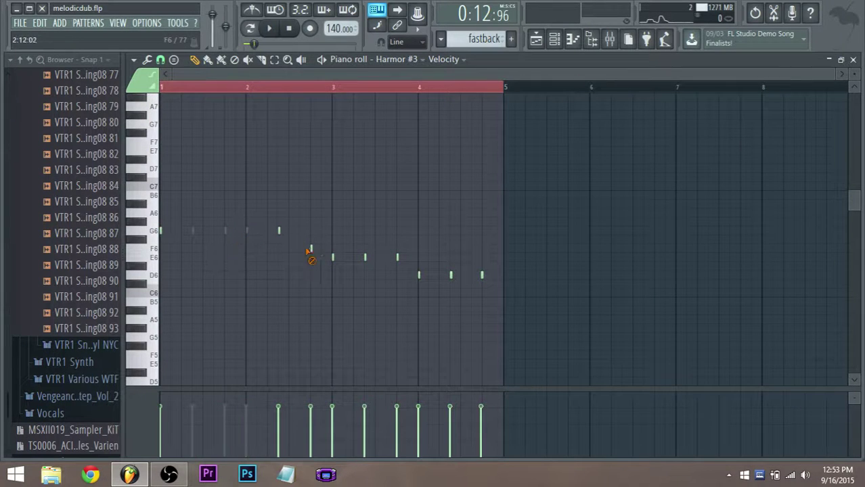
# Step: Thin the Harmor #3 notes to G6 at bar 1 and within bar 2, E6 at the start of bar 3, and D6 at the start of bar 4
pyautogui.click(565, 40)
pyautogui.scroll(4, 458, 291)
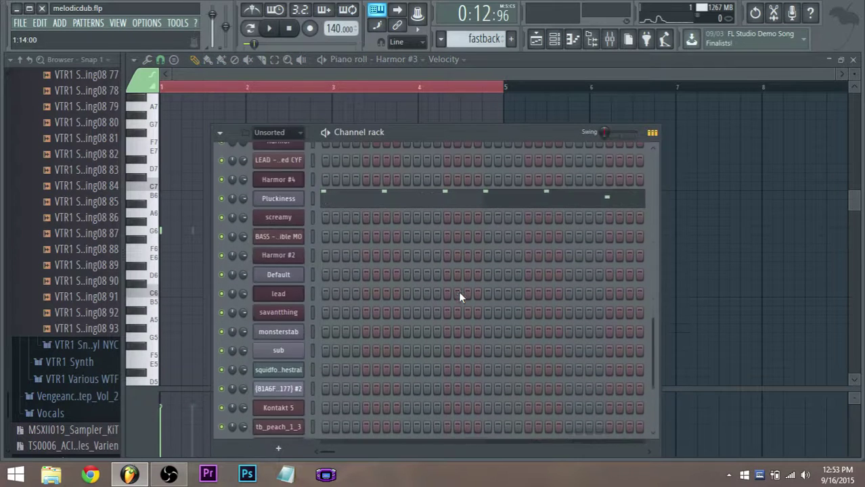
pyautogui.scroll(-5, 458, 291)
pyautogui.click(365, 429)
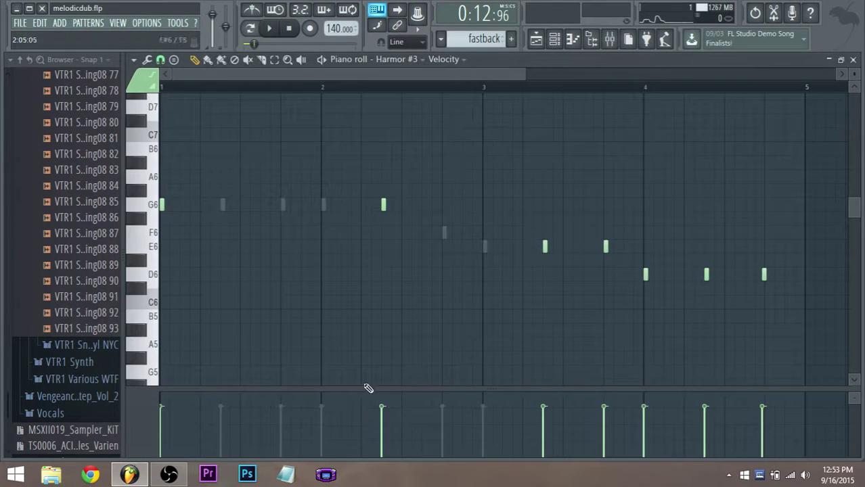
pyautogui.scroll(-3, 460, 303)
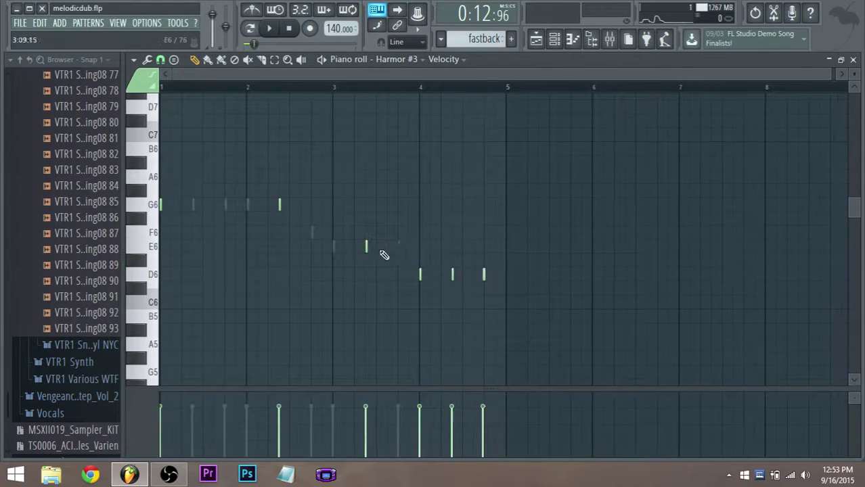
pyautogui.moveTo(366, 250); pyautogui.dragTo(341, 253)
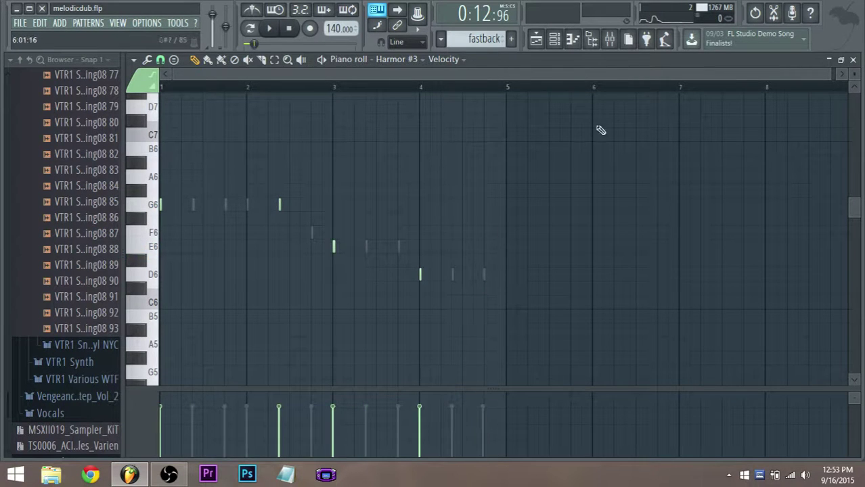
# Step: Route the Harmor #3 channel to mixer insert 31 and lower that track's volume fader
pyautogui.click(610, 41)
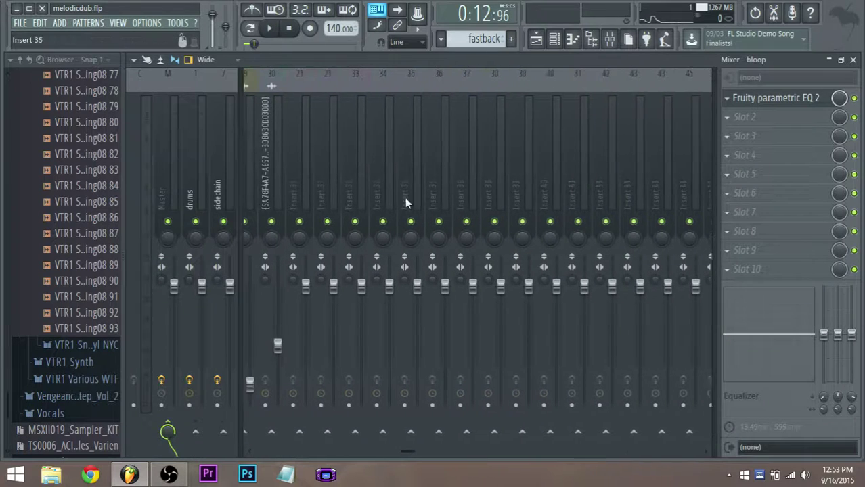
pyautogui.click(362, 200)
pyautogui.rightClick(380, 67)
pyautogui.moveTo(440, 140)
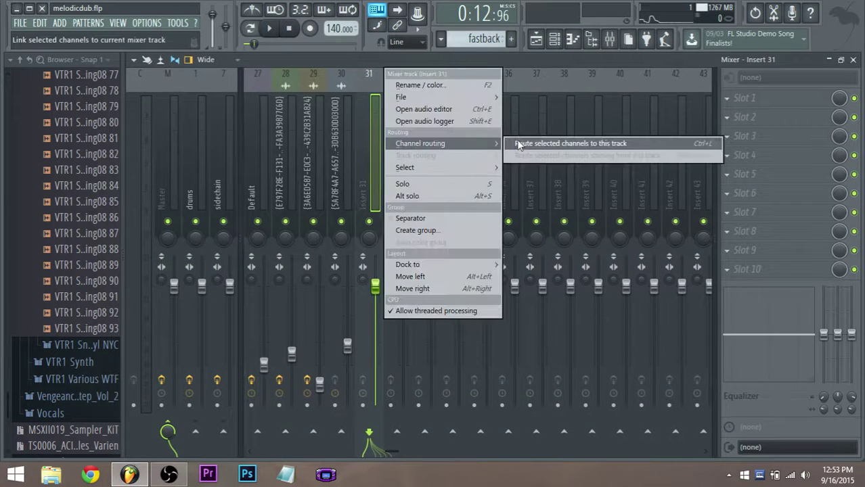
pyautogui.click(576, 140)
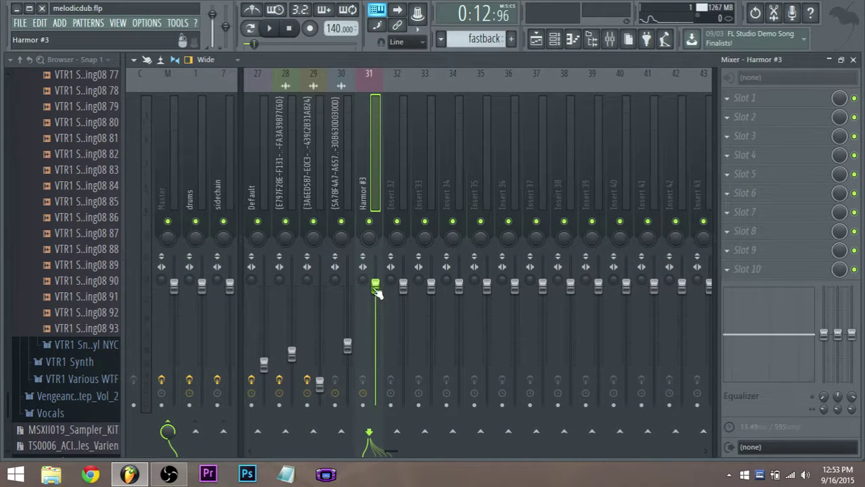
# Step: Play the song, jump to bar 73 to hear the added Harmor layer in context, and stop playback
pyautogui.press('space')
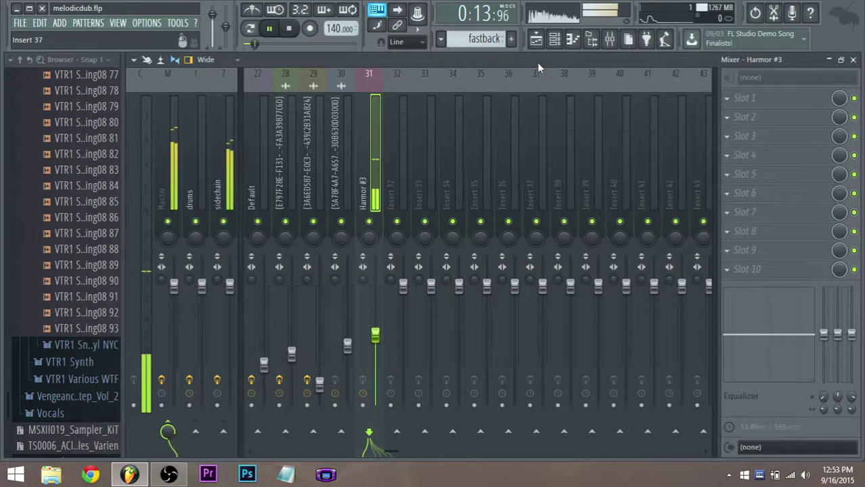
pyautogui.click(538, 43)
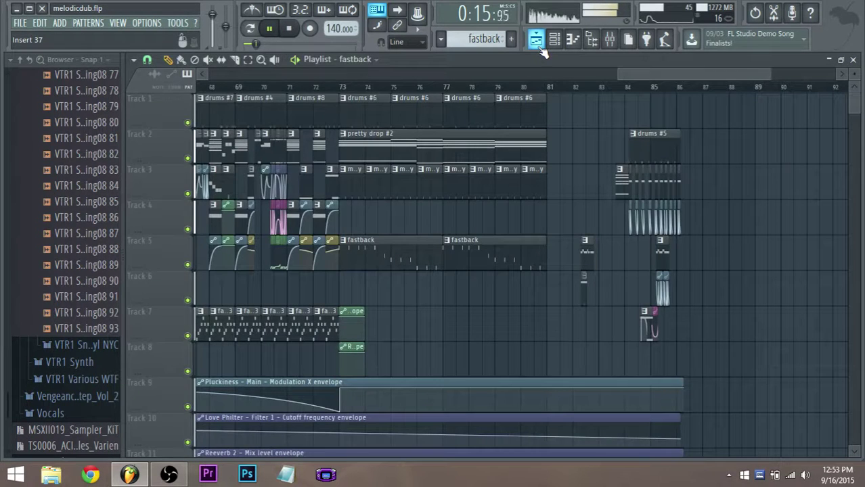
pyautogui.click(342, 88)
pyautogui.press('space')
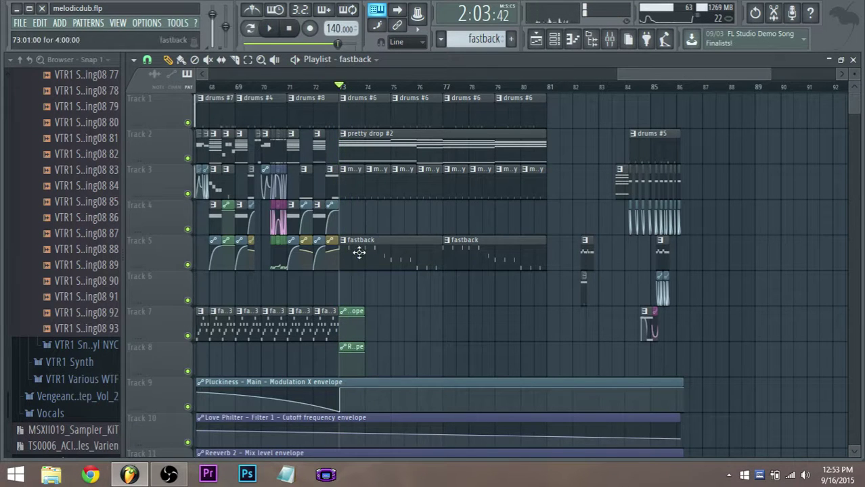
# Step: Stretch the Harmor #3 notes of the fastback pattern so G6 spans bars 1 and 2 and E6 spans bar 3
pyautogui.doubleClick(360, 251)
pyautogui.click(268, 29)
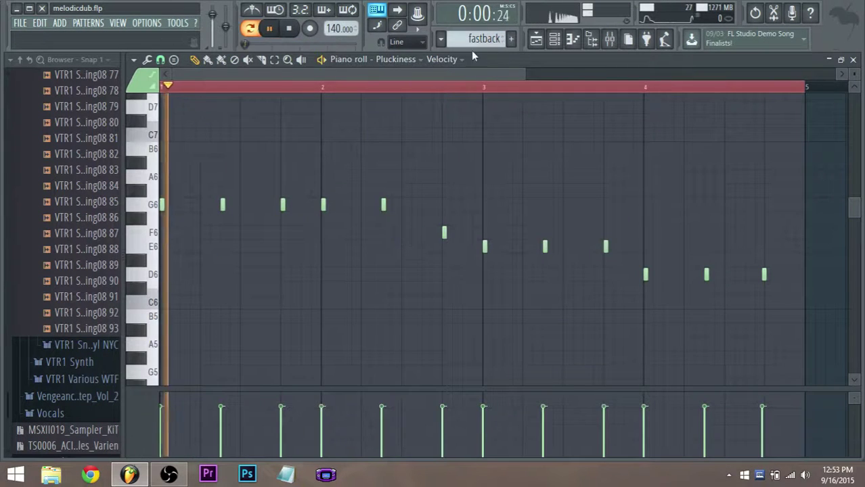
pyautogui.click(555, 40)
pyautogui.click(359, 418)
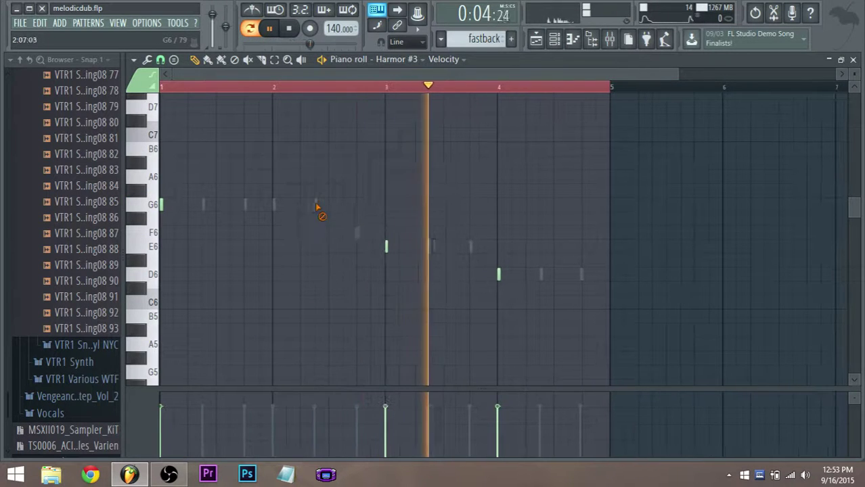
pyautogui.press('space')
pyautogui.moveTo(162, 204); pyautogui.dragTo(488, 255)
pyautogui.press('space')
pyautogui.press('space')
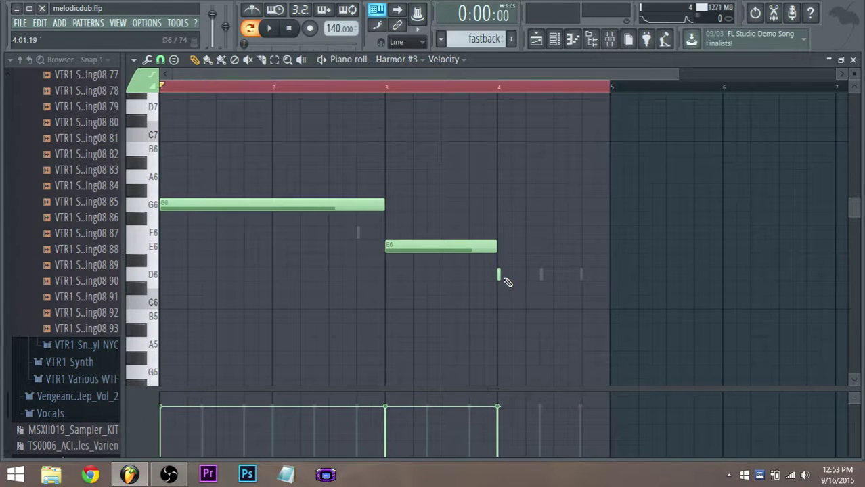
# Step: Fit the Harmor #3 notes to the pluck rhythm: G6 lasting 1:12:00, F6 from there to bar 3, and D6 through bar 4
pyautogui.scroll(-2, 511, 279)
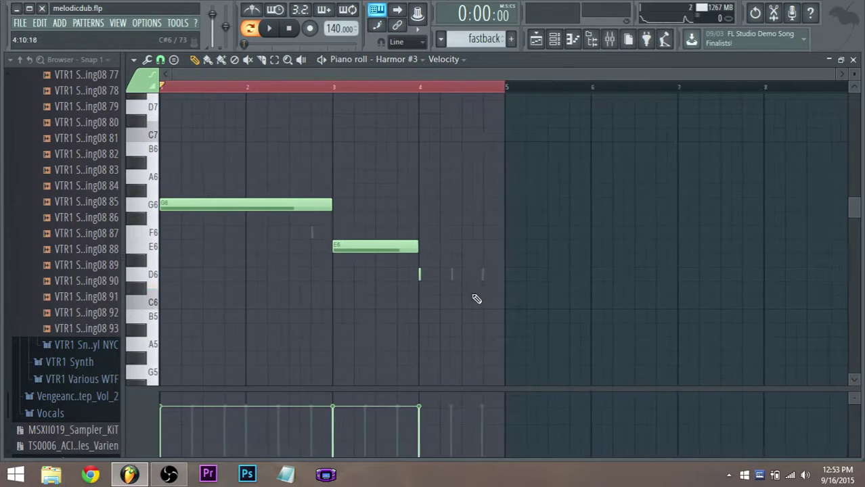
pyautogui.click(267, 30)
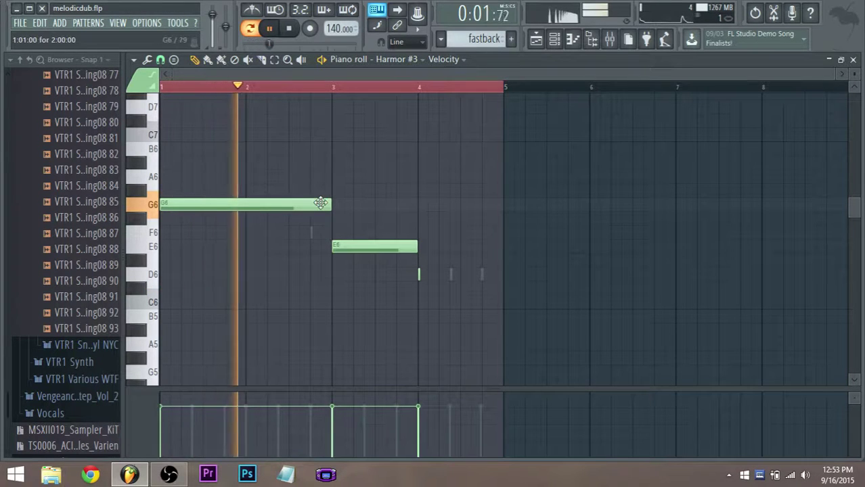
pyautogui.press('space')
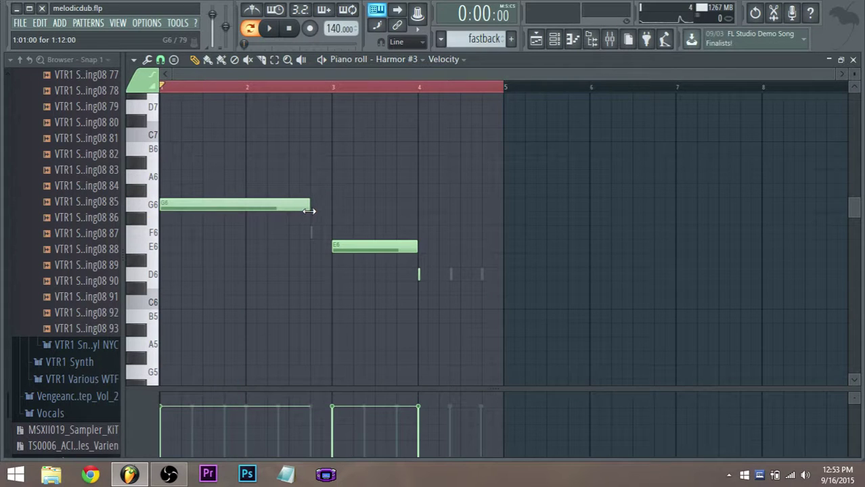
pyautogui.click(308, 233)
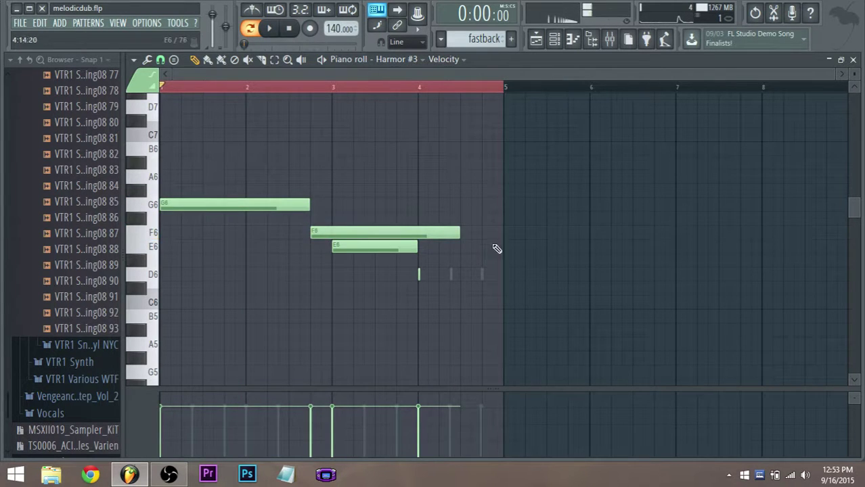
pyautogui.moveTo(460, 234); pyautogui.dragTo(337, 236)
pyautogui.scroll(2, 322, 244)
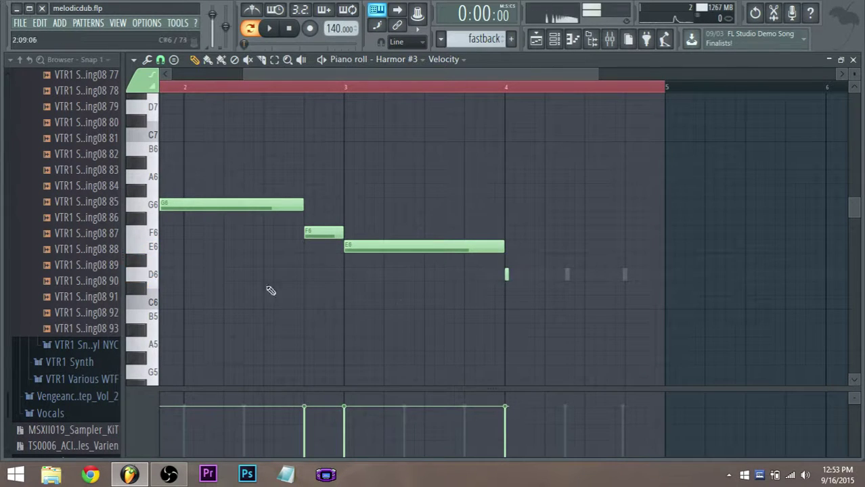
pyautogui.moveTo(512, 276); pyautogui.dragTo(667, 290)
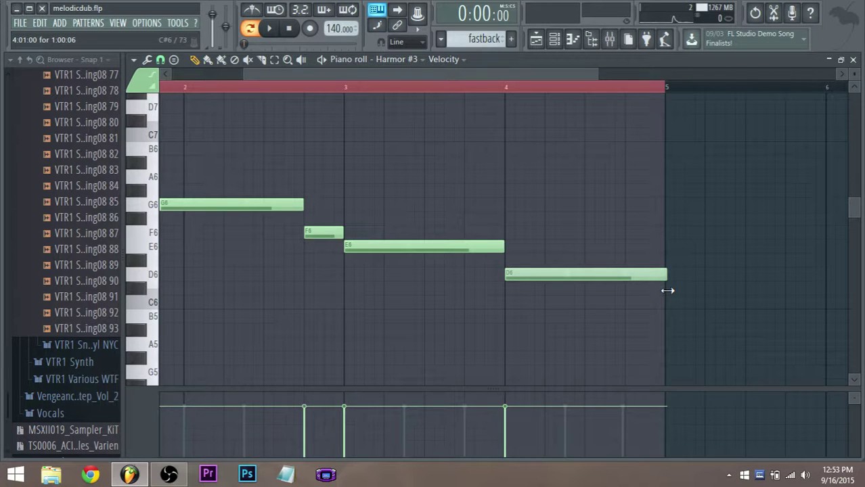
# Step: Adjust the pitch vibrato depth in Harmor #3 and audition the fastback pattern
pyautogui.click(567, 33)
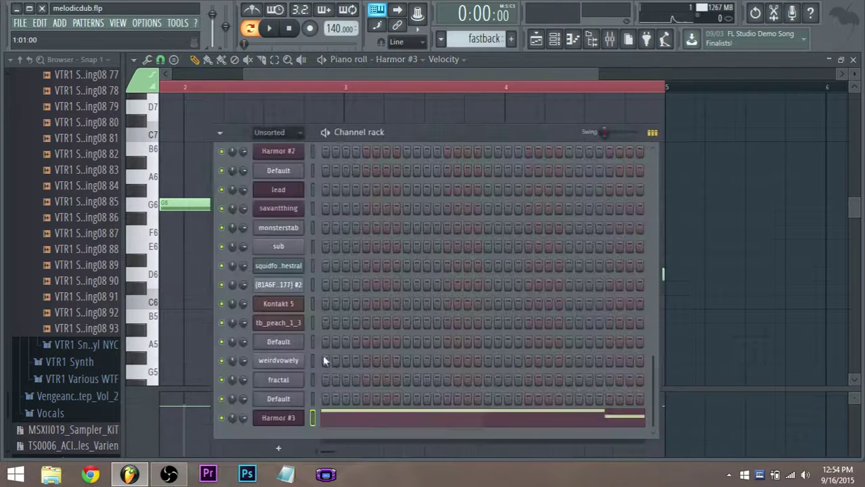
pyautogui.click(302, 419)
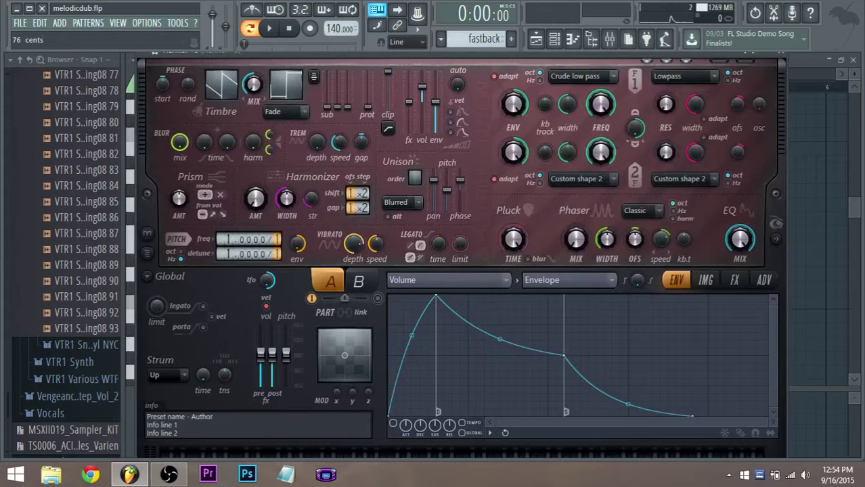
pyautogui.click(369, 251)
pyautogui.press('space')
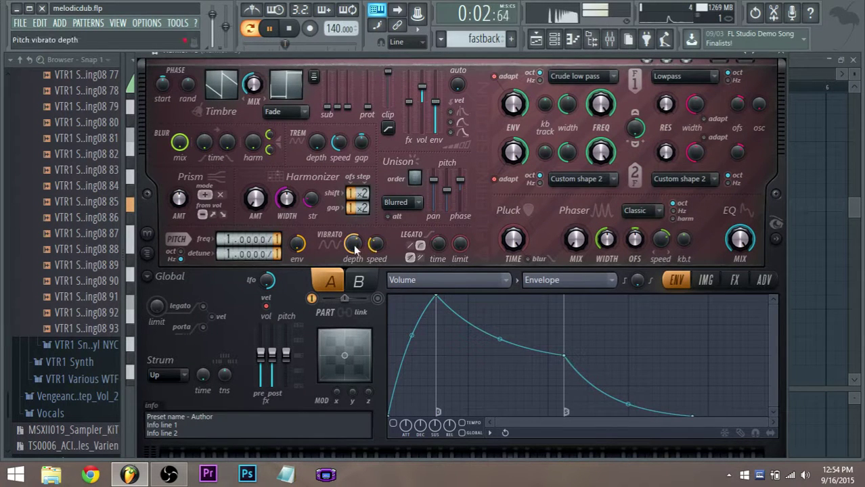
pyautogui.press('space')
# Step: Shape a rising envelope for Harmor #3's pitch vibrato depth, extending its end point in time and lowering its peak
pyautogui.click(493, 283)
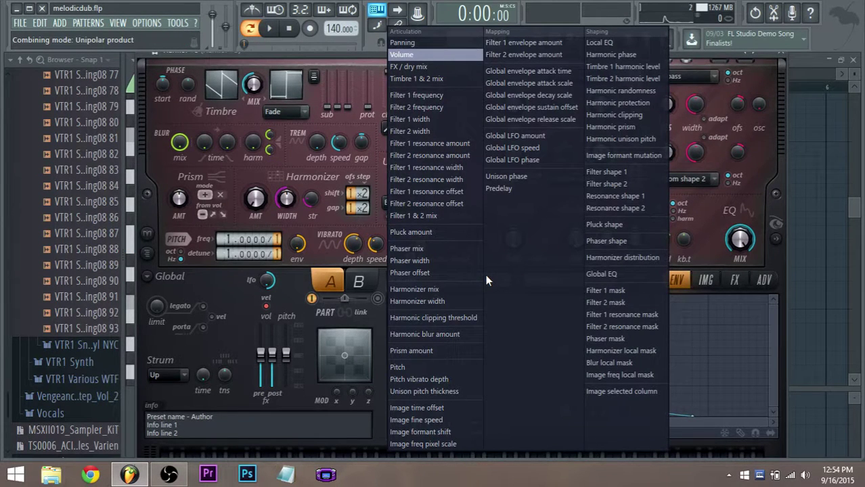
pyautogui.click(429, 381)
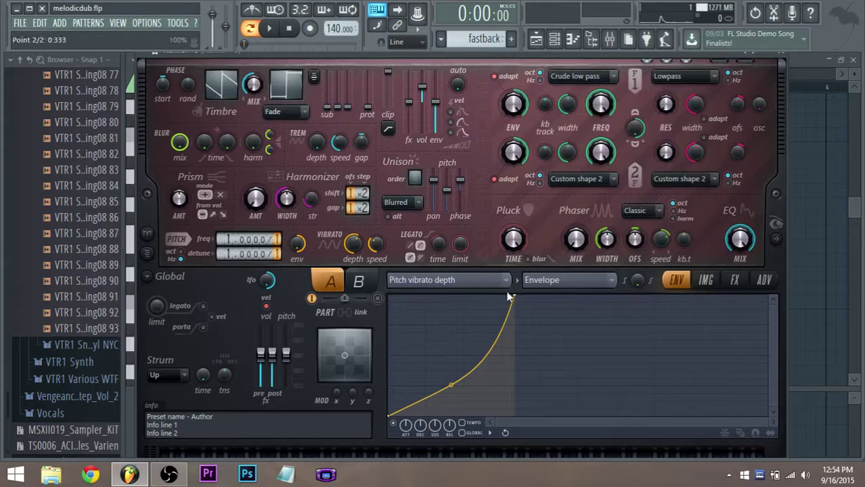
pyautogui.moveTo(514, 297); pyautogui.dragTo(592, 337)
pyautogui.press('space')
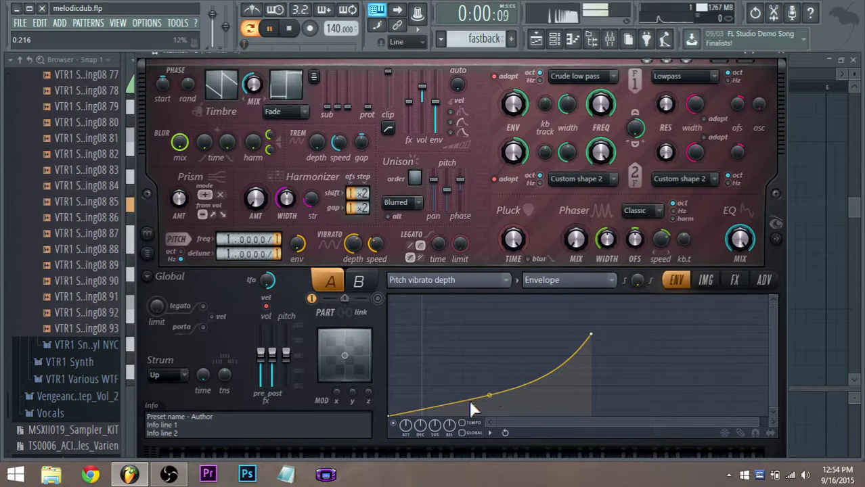
pyautogui.moveTo(591, 336); pyautogui.dragTo(590, 316)
pyautogui.press('space')
# Step: Set Harmor #3's unison order to 4 with 69% phase jump ahead, and its effects compression to Heating
pyautogui.press('space')
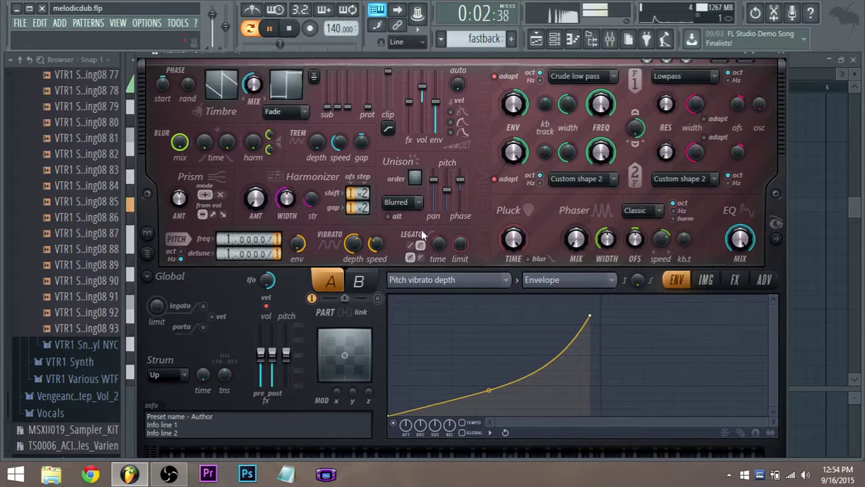
pyautogui.moveTo(460, 188); pyautogui.dragTo(462, 178)
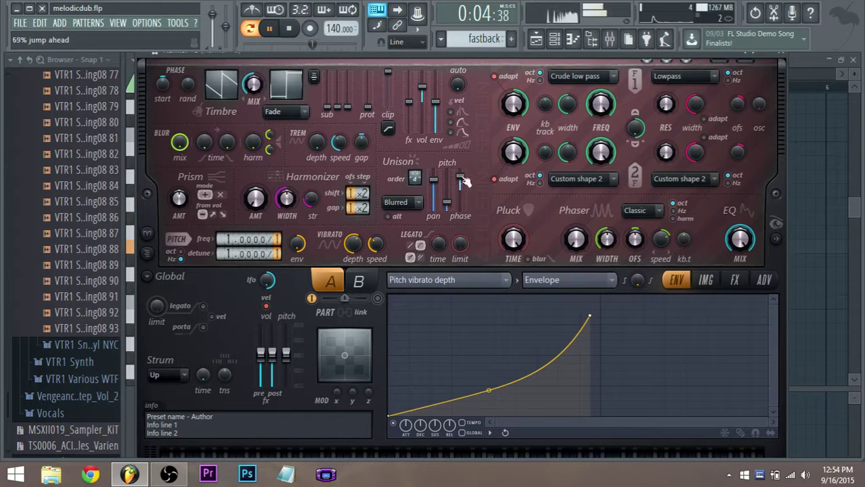
pyautogui.click(734, 279)
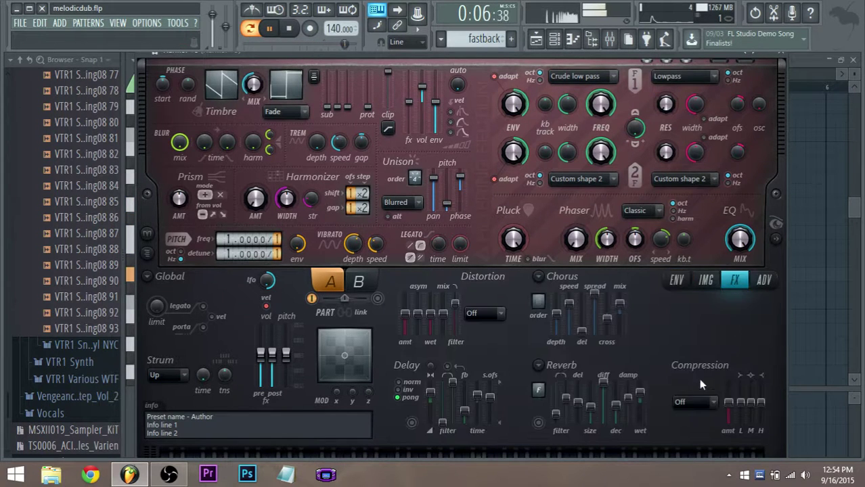
pyautogui.click(694, 402)
pyautogui.click(684, 406)
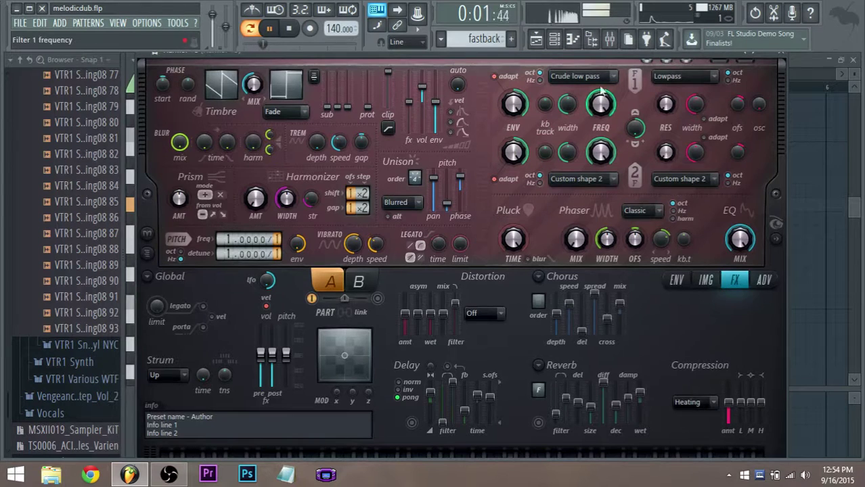
# Step: Lower Harmor #3's mixer fader, and enable portamento in the instrument with raised legato time and limit
pyautogui.click(610, 39)
pyautogui.moveTo(379, 335); pyautogui.dragTo(379, 358)
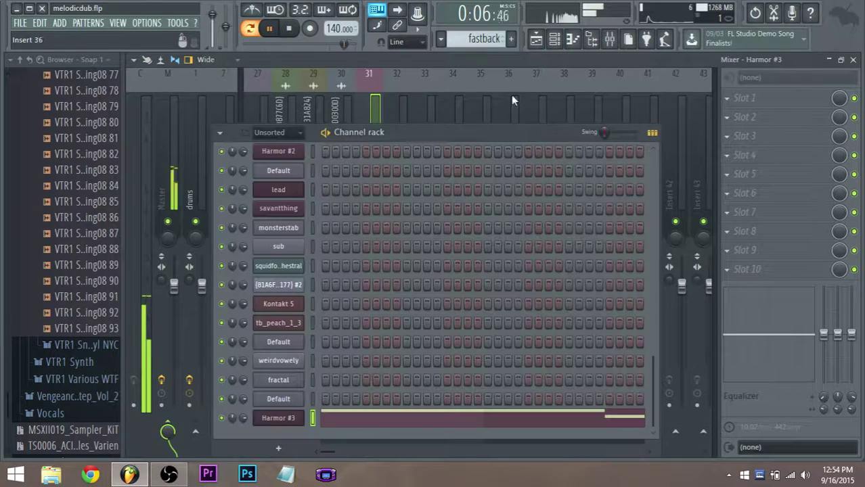
pyautogui.click(591, 39)
pyautogui.click(292, 420)
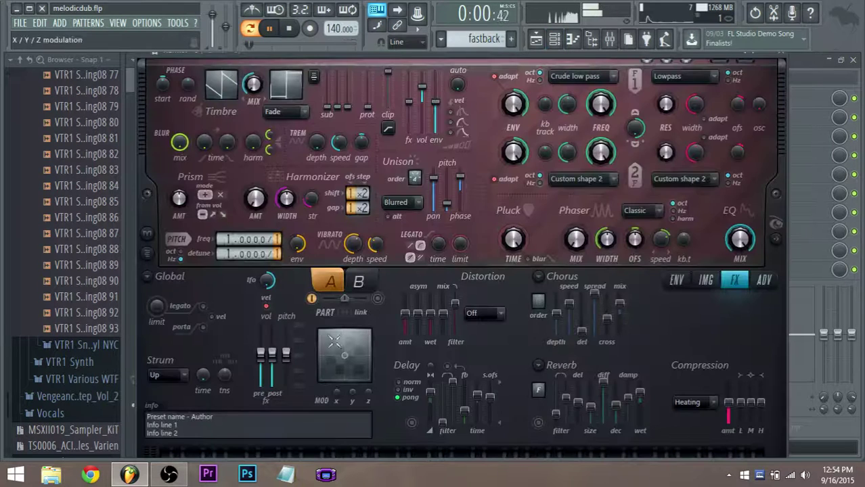
pyautogui.click(201, 330)
pyautogui.scroll(3, 437, 251)
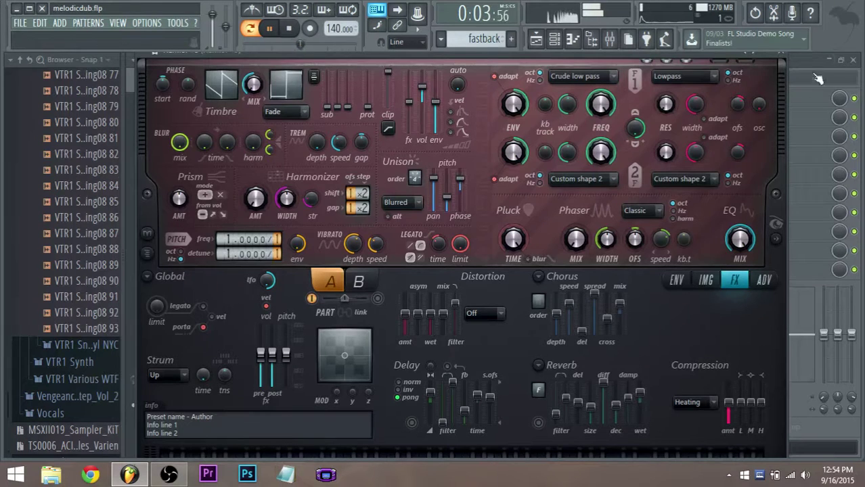
# Step: Lower the Harmor #3 mixer track's volume further and load Fruity Reeverb 2 in its first effect slot
pyautogui.press('F9')
pyautogui.moveTo(376, 364); pyautogui.dragTo(378, 383)
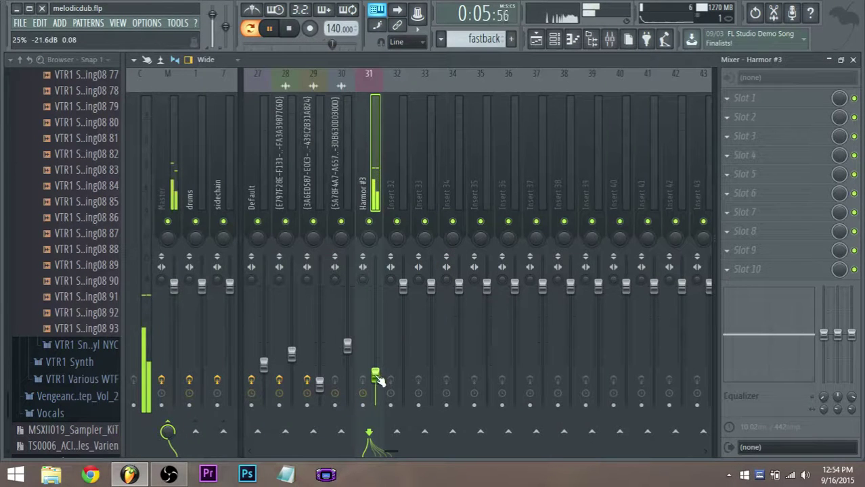
pyautogui.click(730, 99)
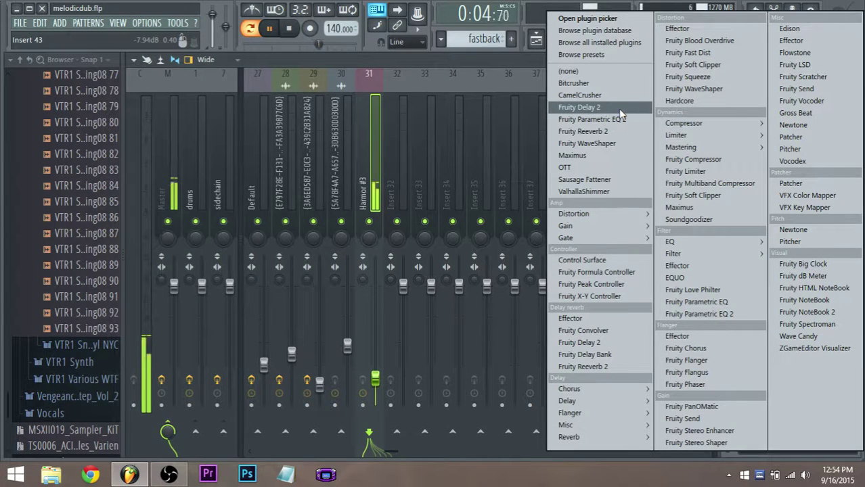
pyautogui.click(608, 143)
pyautogui.click(729, 102)
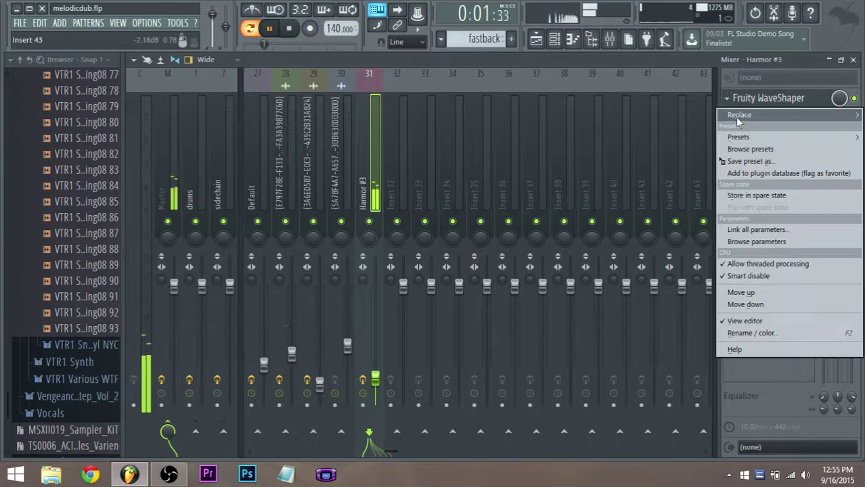
pyautogui.moveTo(735, 117)
pyautogui.click(579, 131)
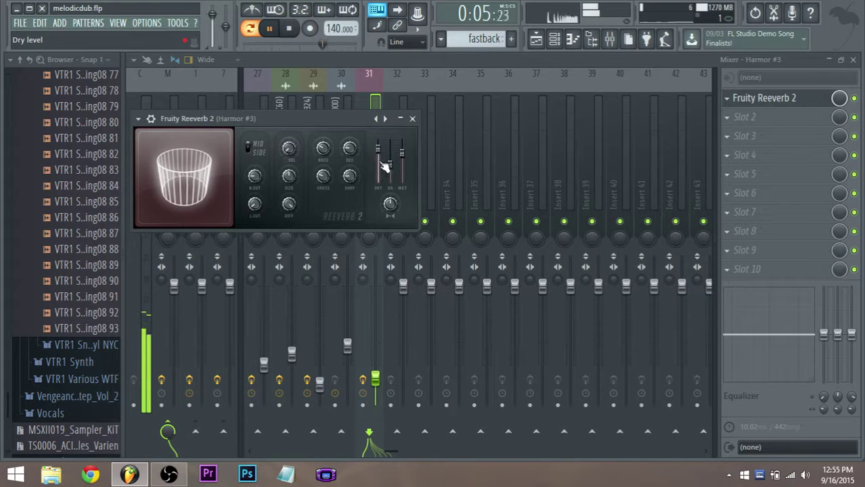
# Step: Play the song from around bar 73 to check the sustained Harmor layer, stop, and bring the Harmor #3 window fully into view
pyautogui.click(542, 40)
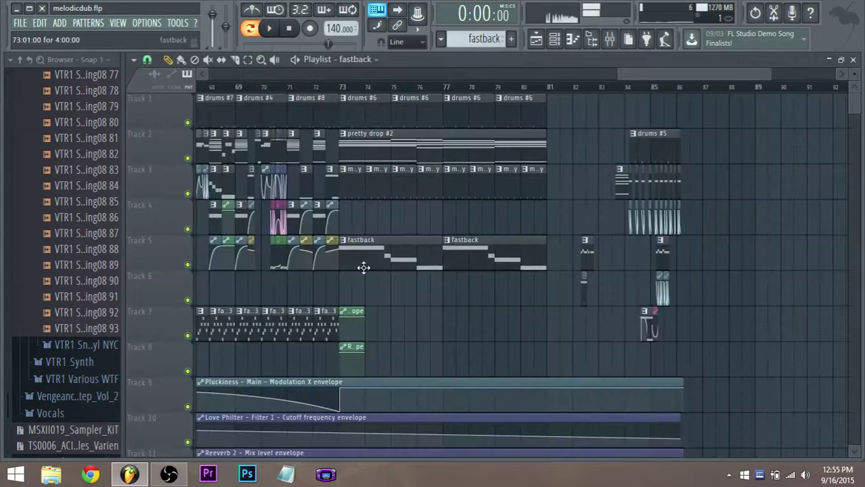
pyautogui.press('l')
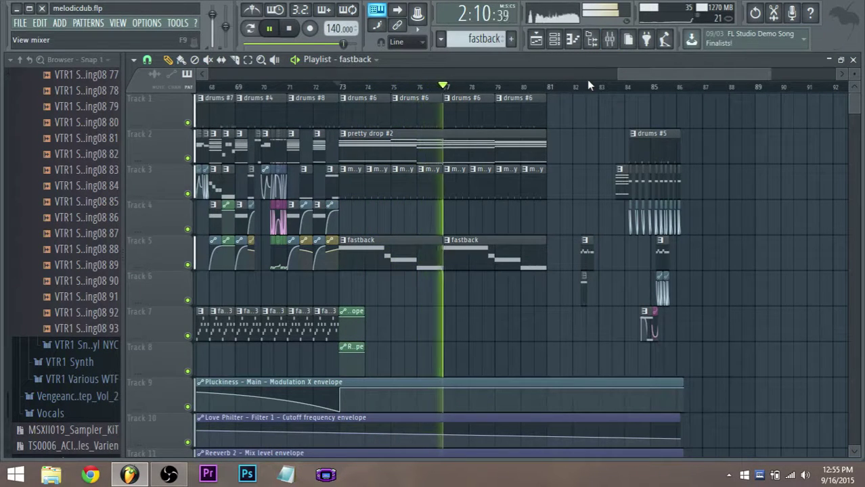
pyautogui.click(611, 45)
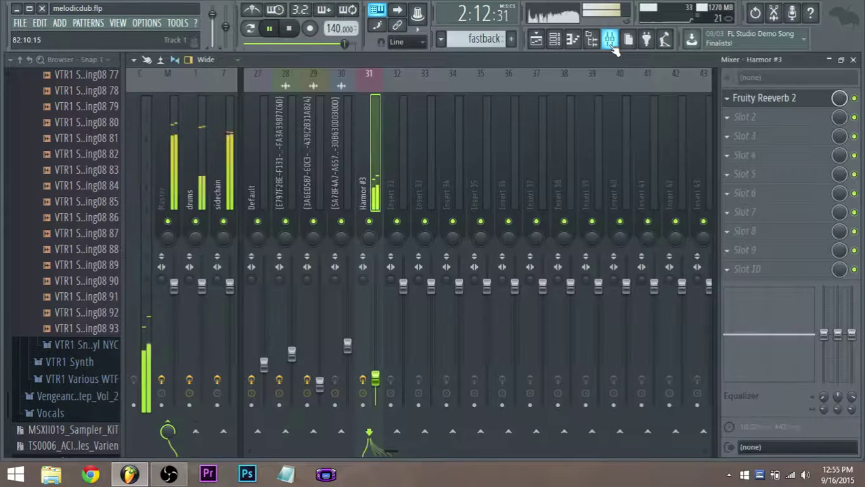
pyautogui.press('F6')
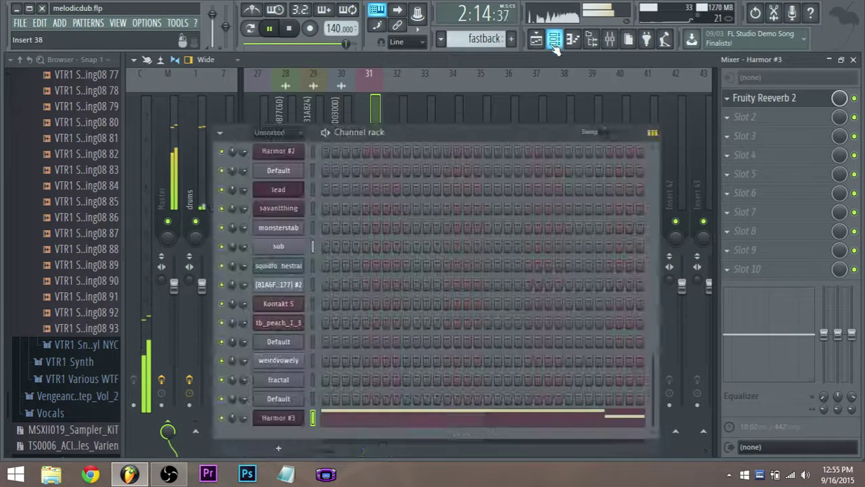
pyautogui.press('space')
pyautogui.click(292, 416)
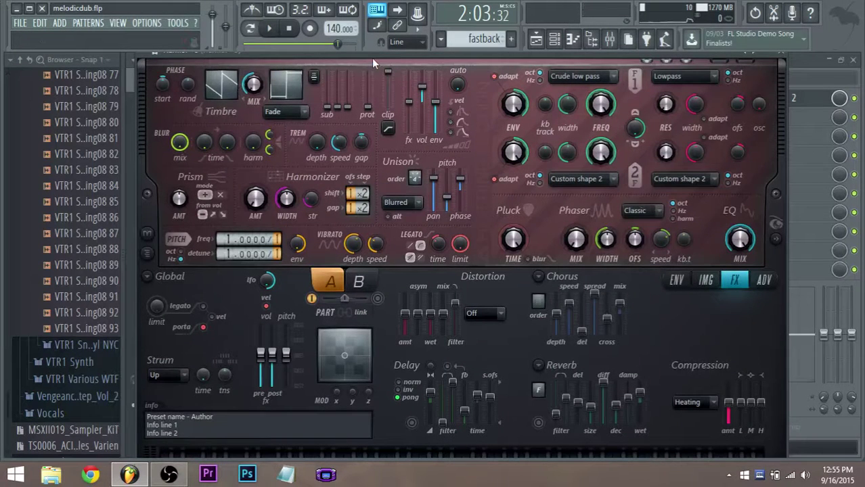
pyautogui.moveTo(365, 79); pyautogui.dragTo(303, 116)
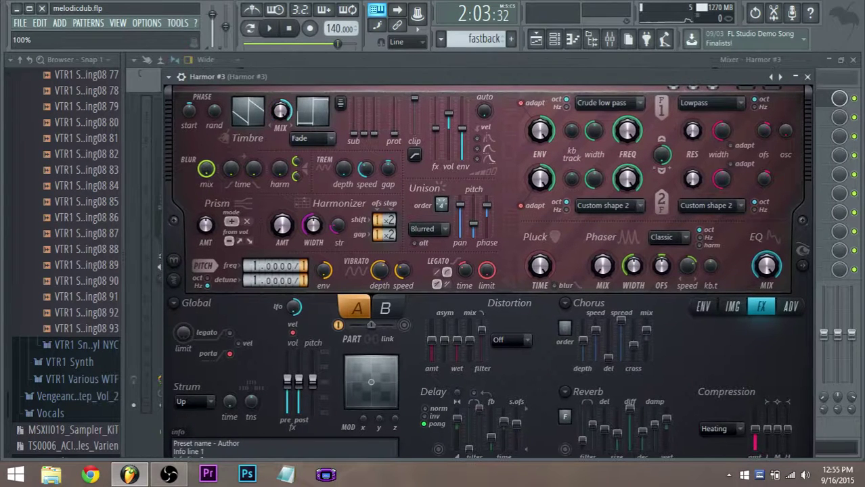
# Step: Replay the bar 73 section of the arrangement and lower the Harmor #3 mixer fader to about -24.5 dB
pyautogui.click(535, 39)
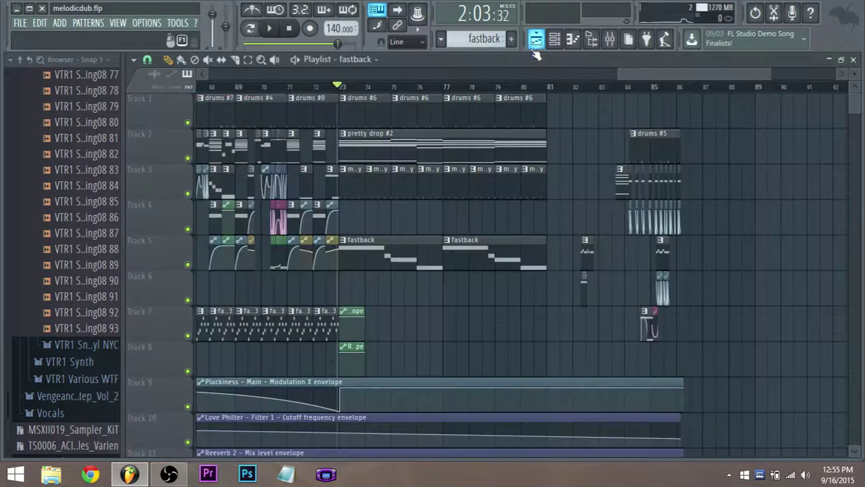
pyautogui.press('space')
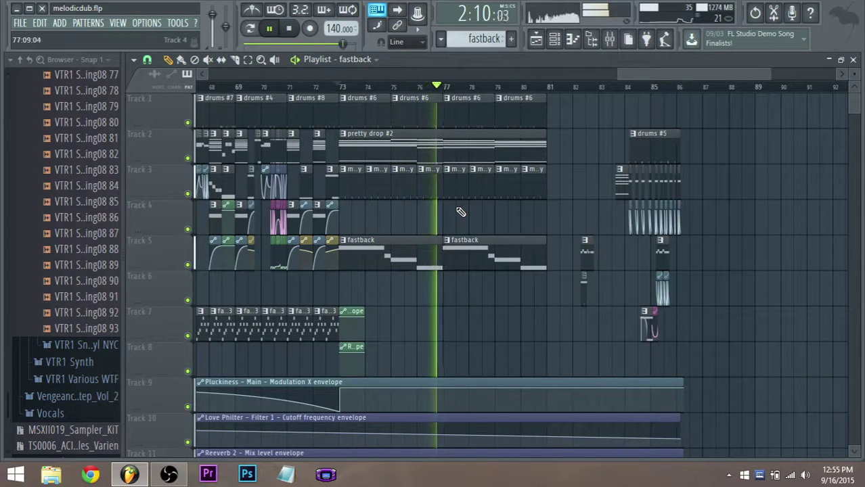
pyautogui.click(610, 39)
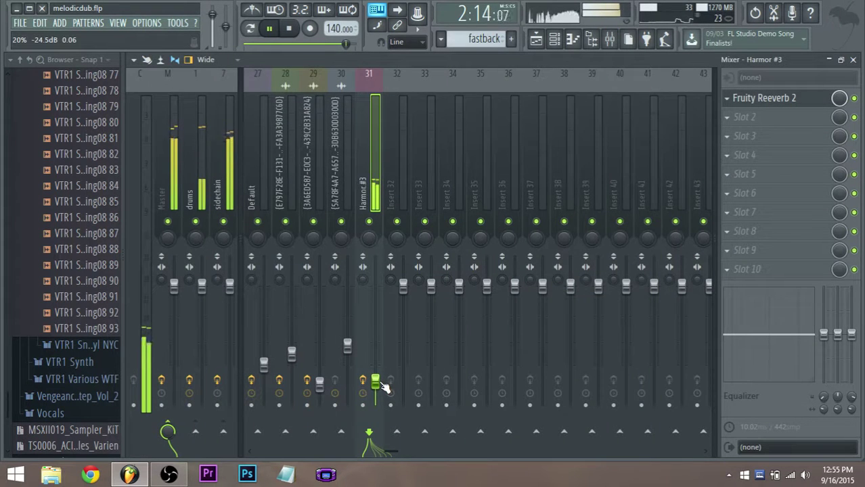
# Step: Replay the bar 73 section and lower the Harmor #3 mixer fader slightly further, checking the levels of the neighbouring mixer tracks
pyautogui.click(537, 39)
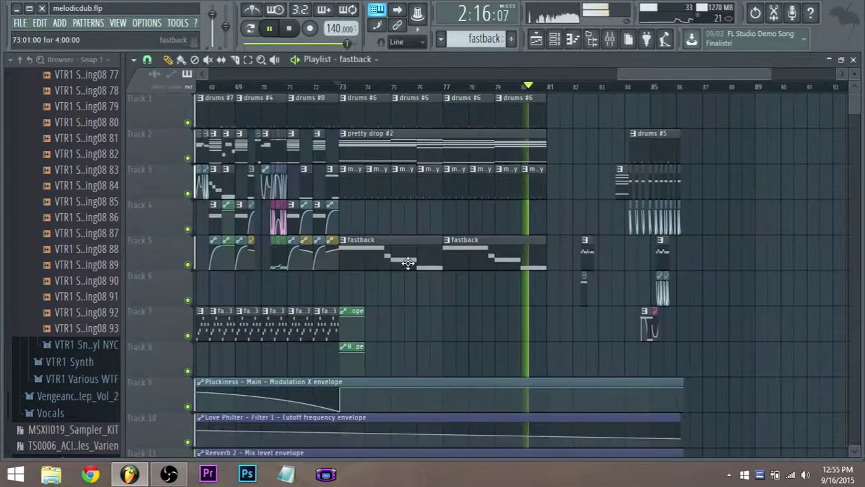
pyautogui.press('space')
pyautogui.click(592, 40)
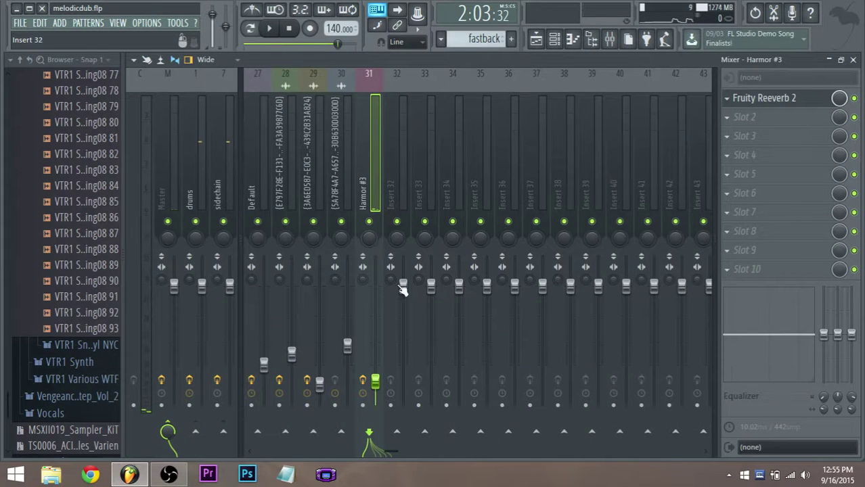
pyautogui.press('space')
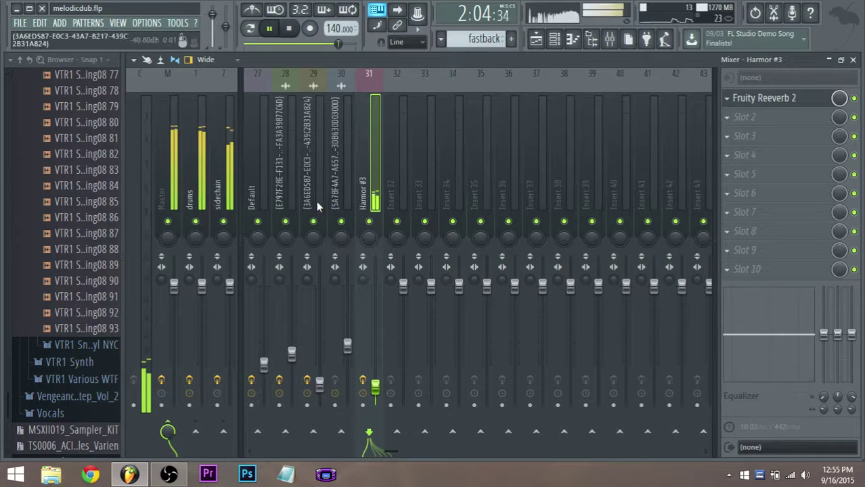
pyautogui.scroll(5, 314, 191)
pyautogui.scroll(4, 314, 192)
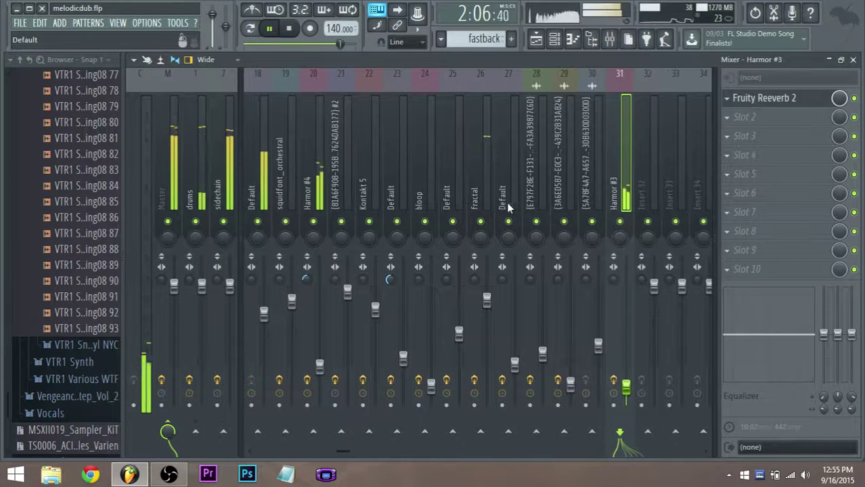
# Step: Play the arrangement briefly from bar 57, stop, and bring bars 55 to 64 of the playlist into close view
pyautogui.click(536, 39)
pyautogui.scroll(-3, 539, 85)
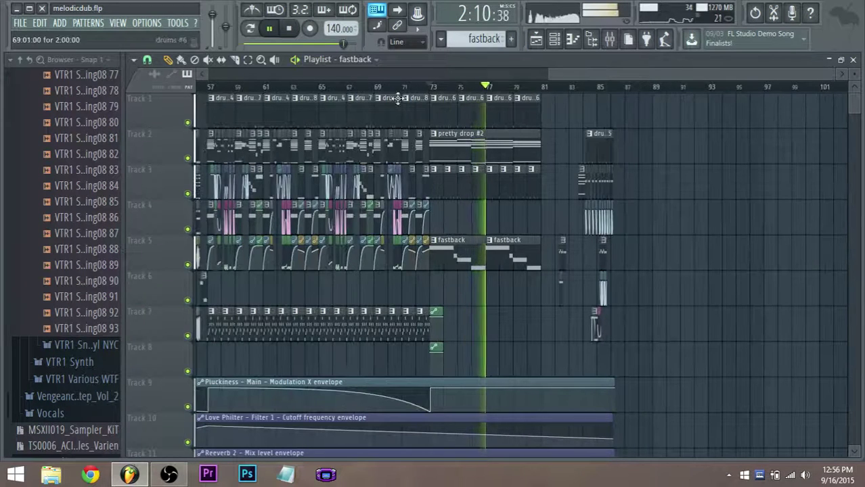
pyautogui.press('space')
pyautogui.click(206, 87)
pyautogui.press('space')
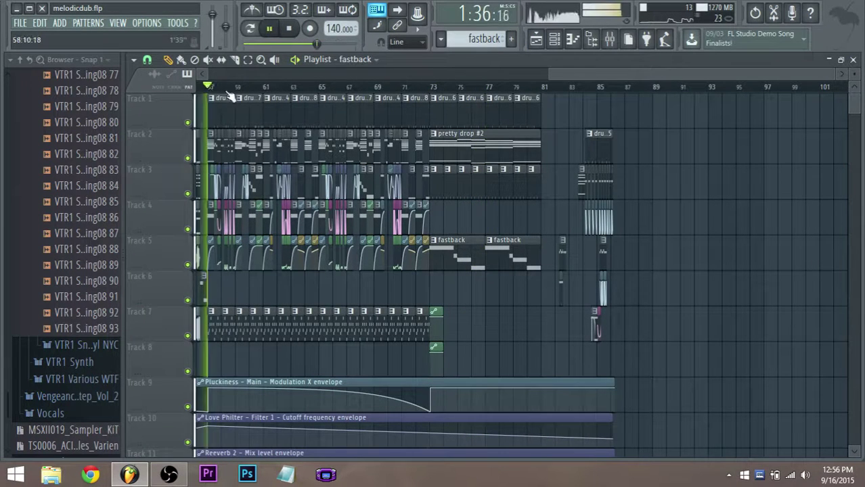
pyautogui.scroll(5, 548, 72)
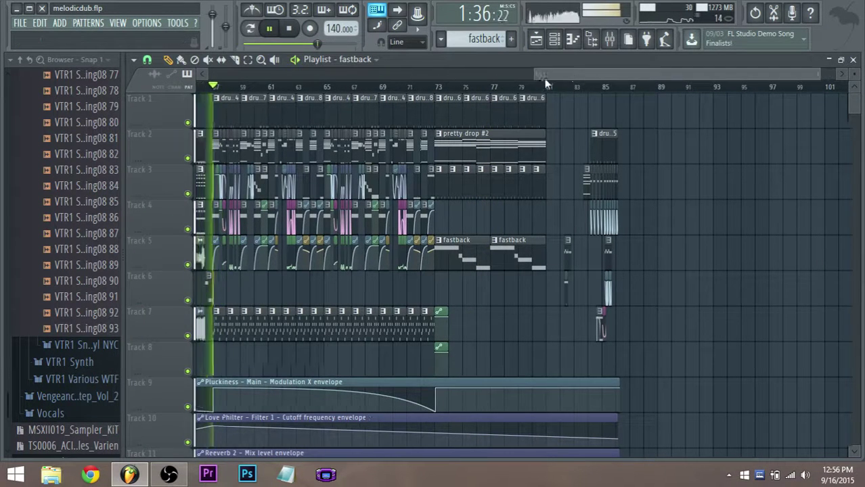
pyautogui.press('space')
pyautogui.scroll(2, 277, 242)
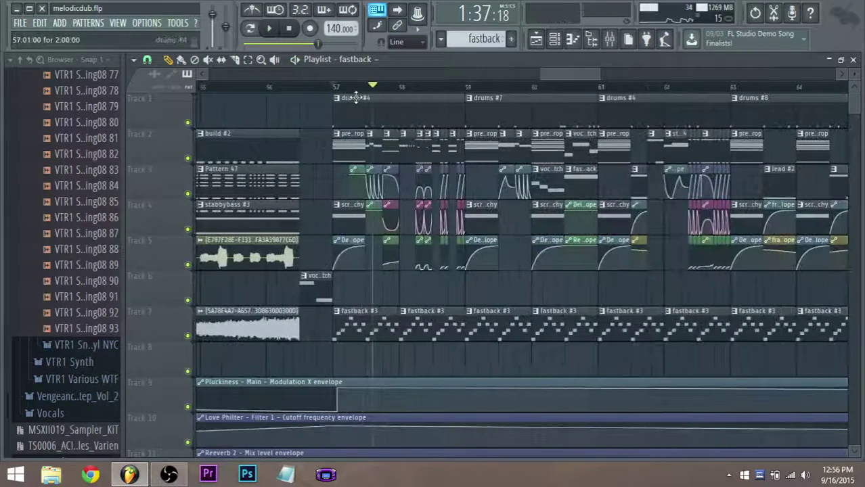
# Step: Audition the drop from bar 57 with only playlist tracks 4 and 5 active, and restore all tracks
pyautogui.rightClick(188, 229)
pyautogui.click(189, 264)
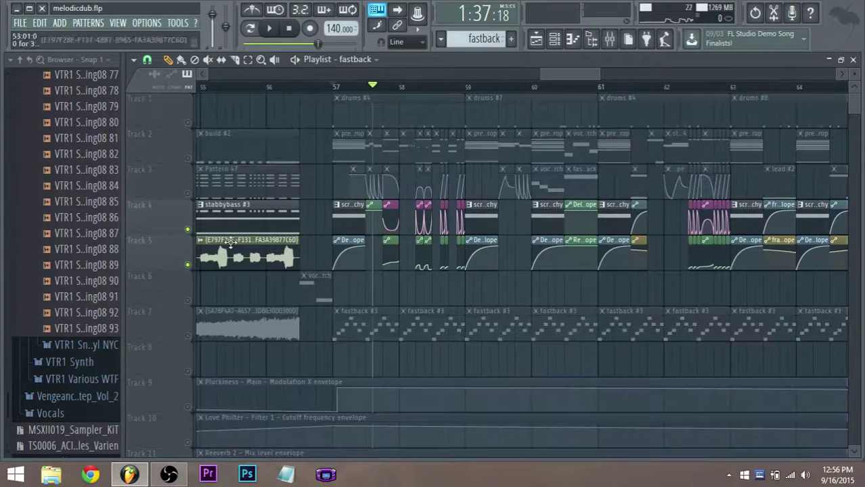
pyautogui.click(335, 88)
pyautogui.press('space')
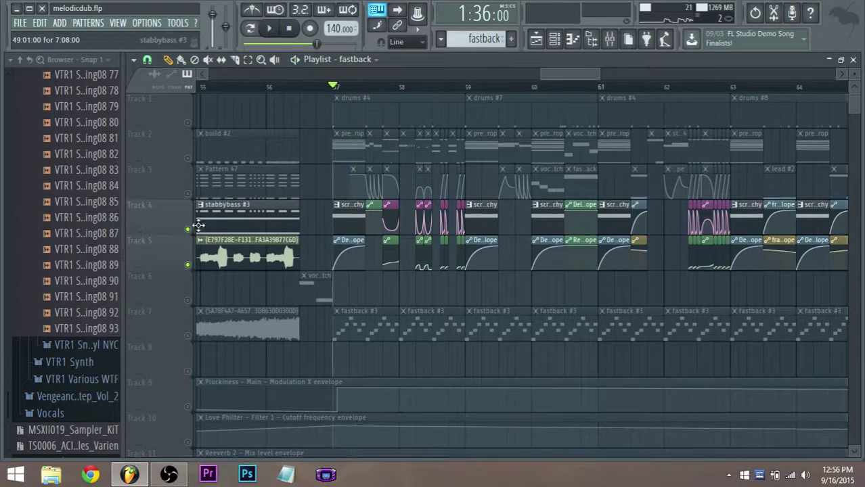
pyautogui.rightClick(189, 234)
pyautogui.press('space')
# Step: Audition the drop from bar 57 while muting track 1 and soloing track 2, and reactivate every playlist track
pyautogui.click(188, 124)
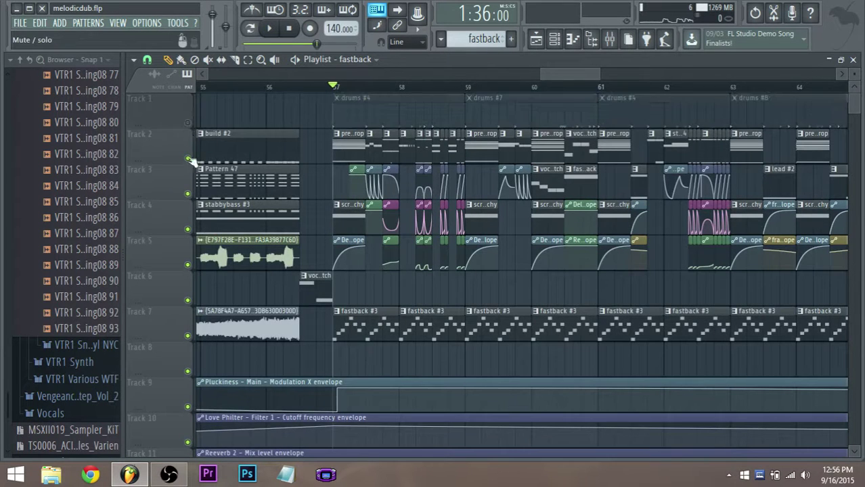
pyautogui.click(188, 158)
pyautogui.press('space')
pyautogui.press('space')
pyautogui.rightClick(188, 159)
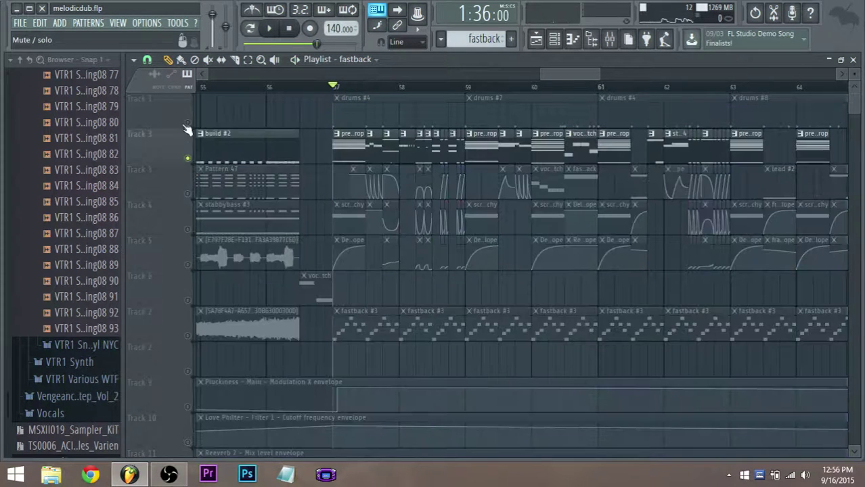
pyautogui.click(188, 123)
pyautogui.rightClick(188, 123)
pyautogui.press('space')
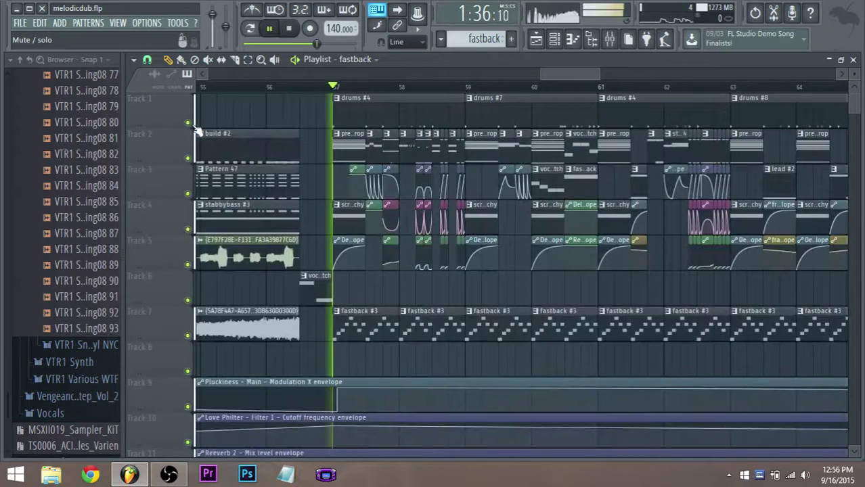
pyautogui.press('space')
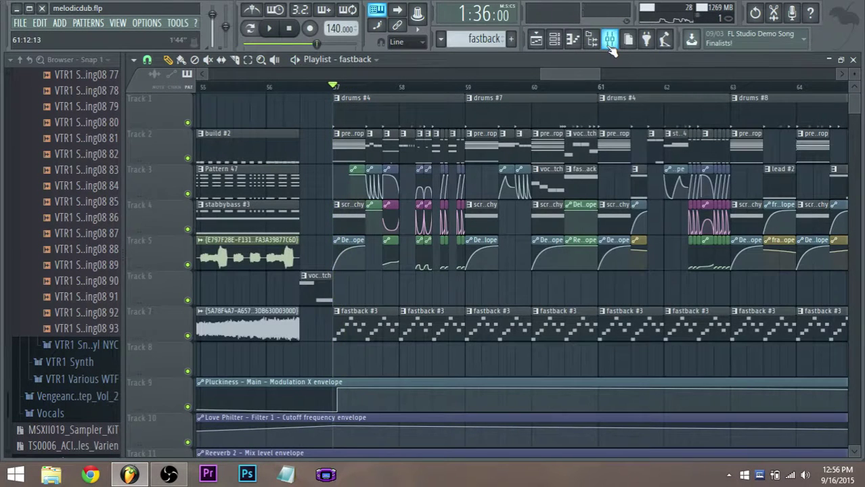
# Step: Play the bar 57 section with the mixer open and solo the Harmor and LEAD - Charged CYF tracks to compare them
pyautogui.click(609, 40)
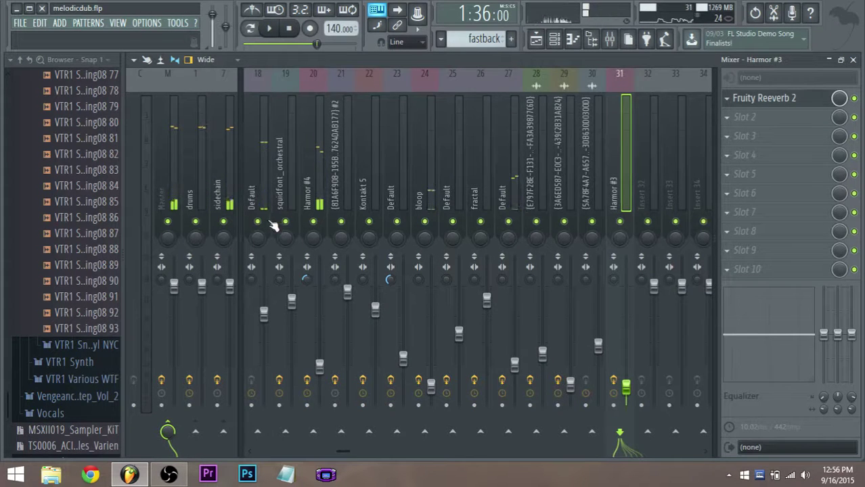
pyautogui.press('space')
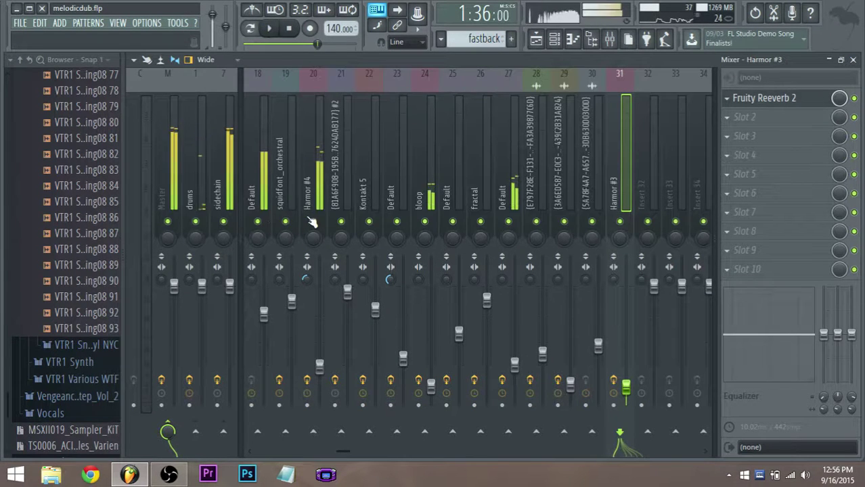
pyautogui.scroll(5, 308, 222)
pyautogui.scroll(3, 366, 222)
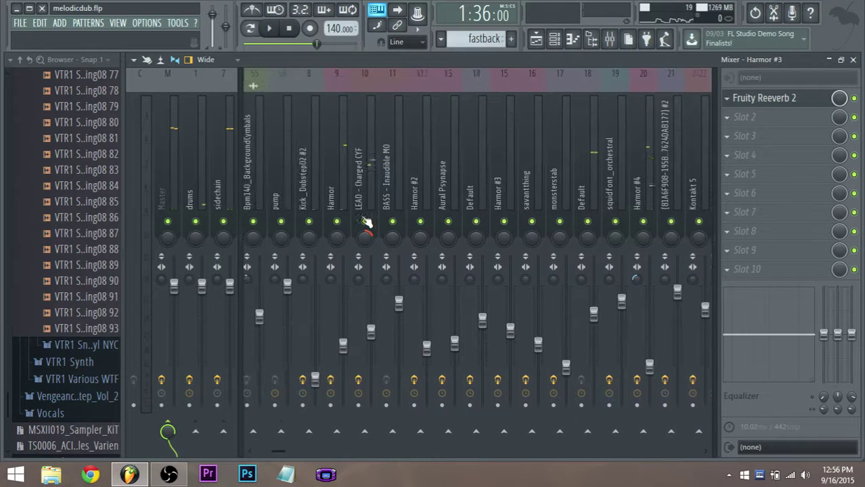
pyautogui.press('space')
pyautogui.rightClick(342, 222)
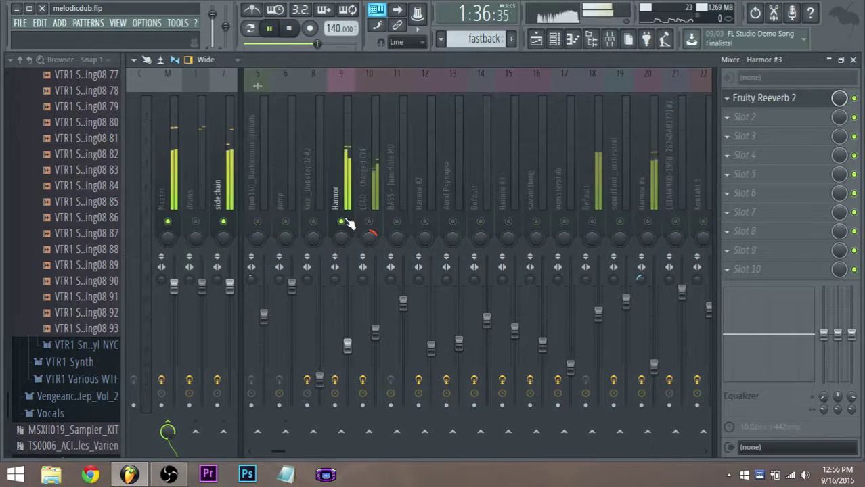
pyautogui.rightClick(369, 222)
pyautogui.press('space')
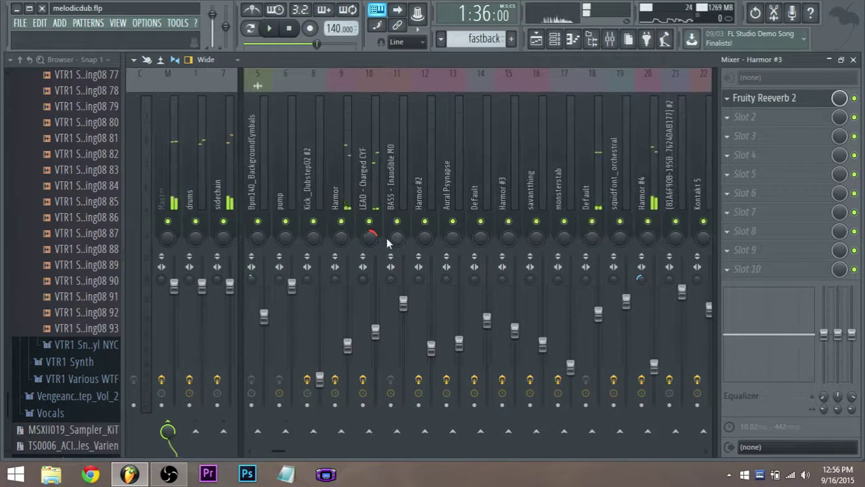
# Step: Set the LEAD - Charged CYF mixer track's panning to 22% right and compare it with the Harmor track during playback
pyautogui.press('space')
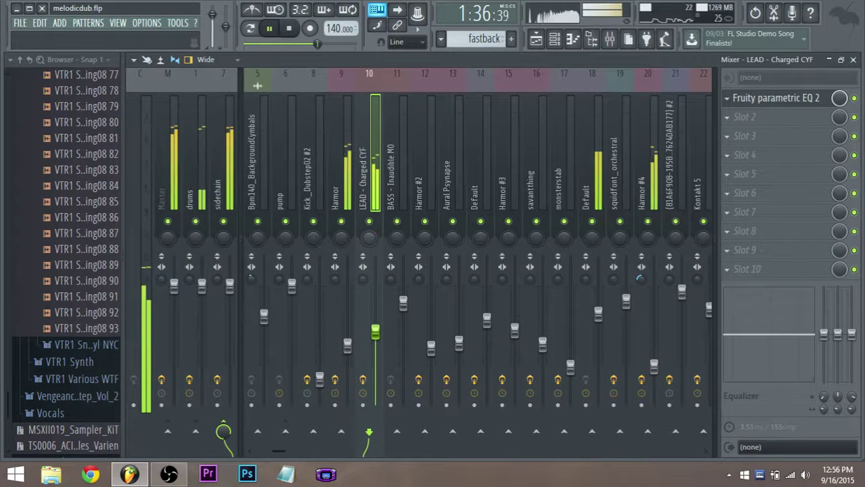
pyautogui.press('space')
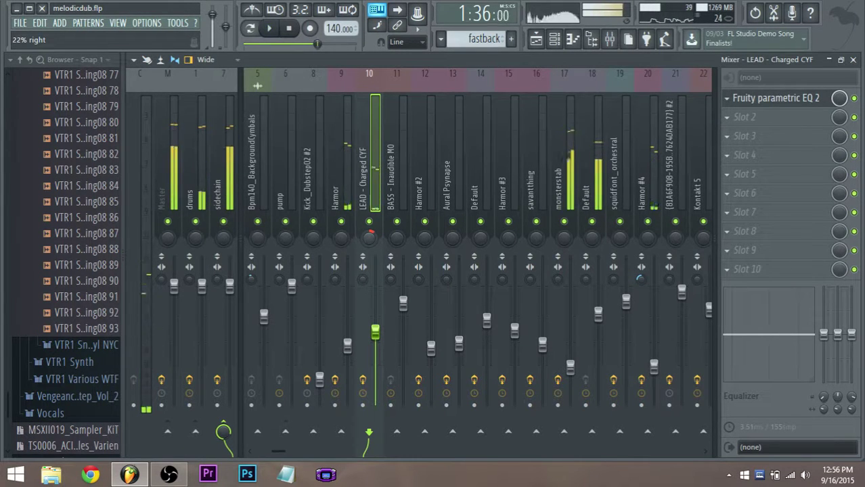
pyautogui.rightClick(371, 223)
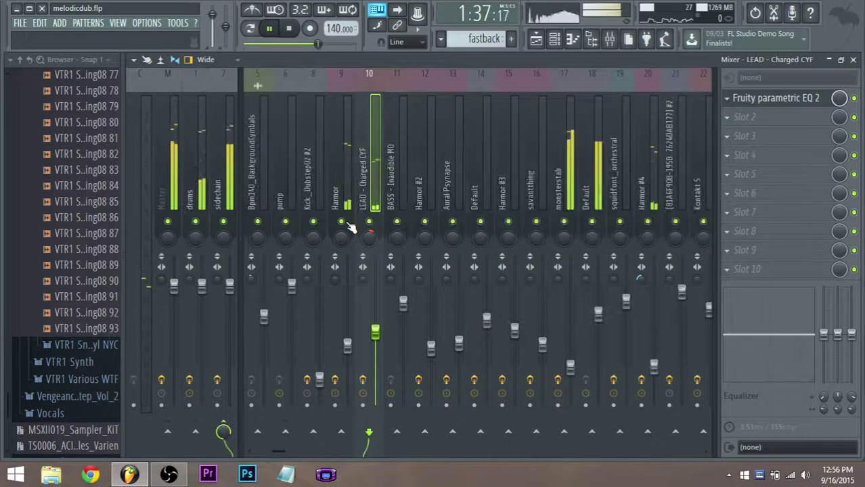
pyautogui.rightClick(348, 225)
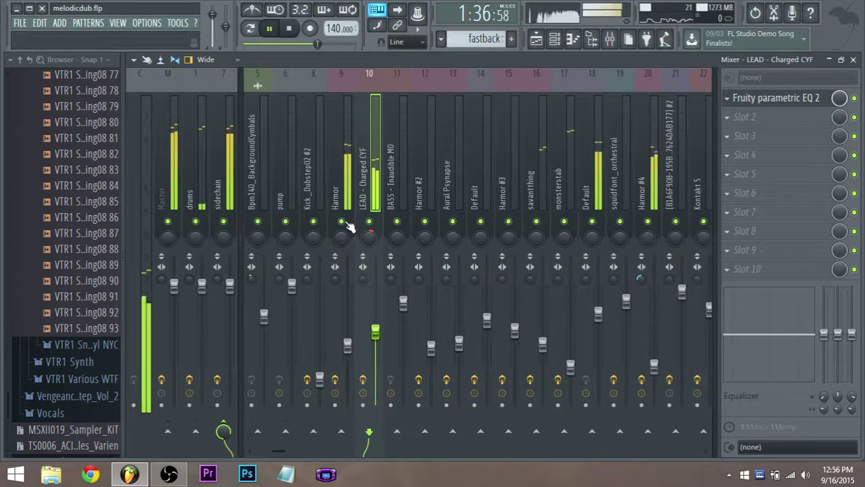
pyautogui.click(369, 223)
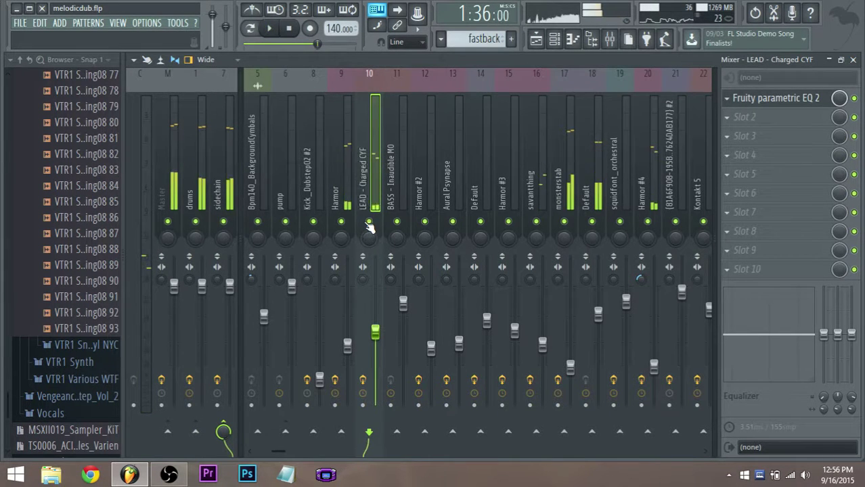
# Step: Lower the LEAD - Charged CYF mixer fader to about -15.4 dB while replaying the bar 57 section
pyautogui.press('space')
pyautogui.moveTo(376, 332); pyautogui.dragTo(376, 356)
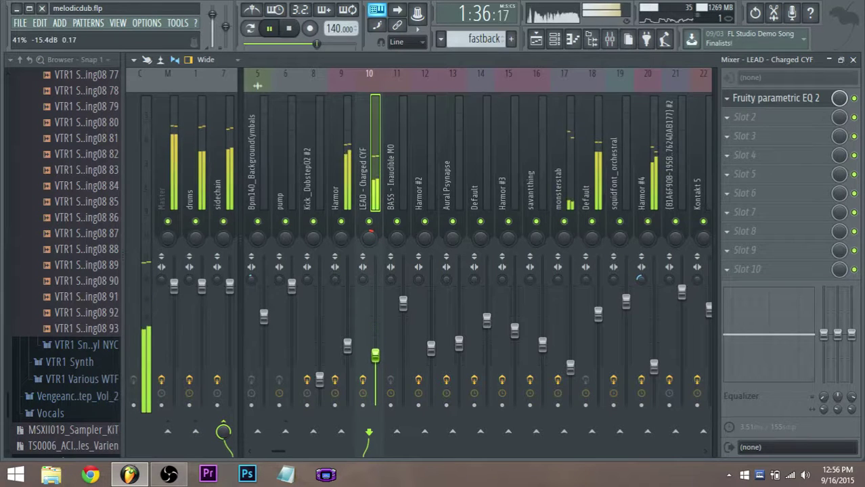
pyautogui.press('space')
# Step: In LEAD - Charged CYF's Fruity parametric EQ 2, set band 6 near 14 kHz almost flat, cut the top with band 7, and ease band 5's cut
pyautogui.click(777, 112)
pyautogui.moveTo(477, 298); pyautogui.dragTo(487, 317)
pyautogui.press('space')
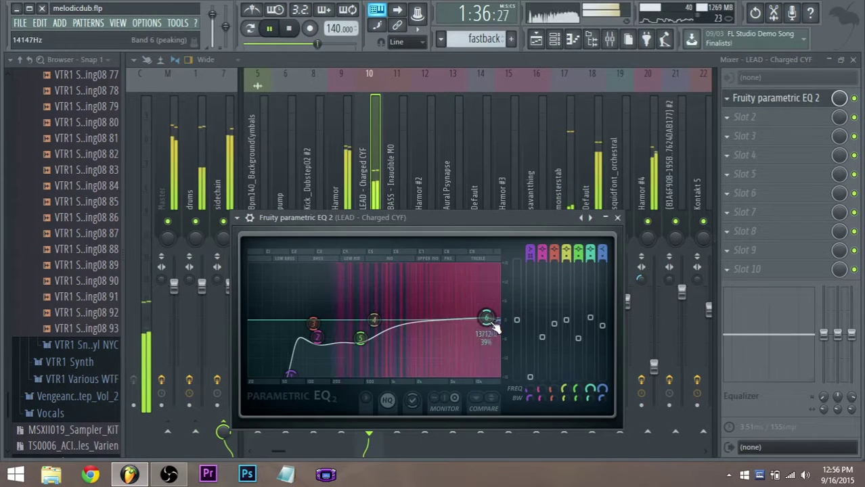
pyautogui.moveTo(498, 355); pyautogui.dragTo(499, 366)
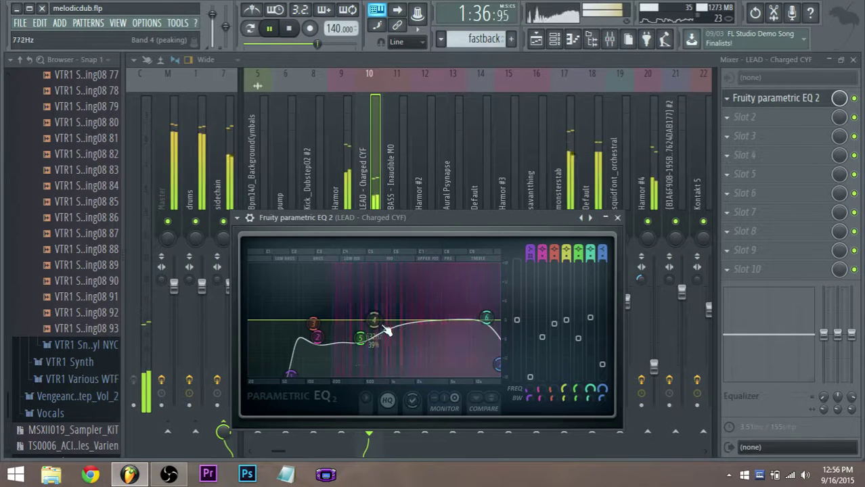
pyautogui.moveTo(360, 338)
pyautogui.mouseDown()
pyautogui.moveTo(341, 314)
pyautogui.moveTo(346, 326)
pyautogui.mouseUp()
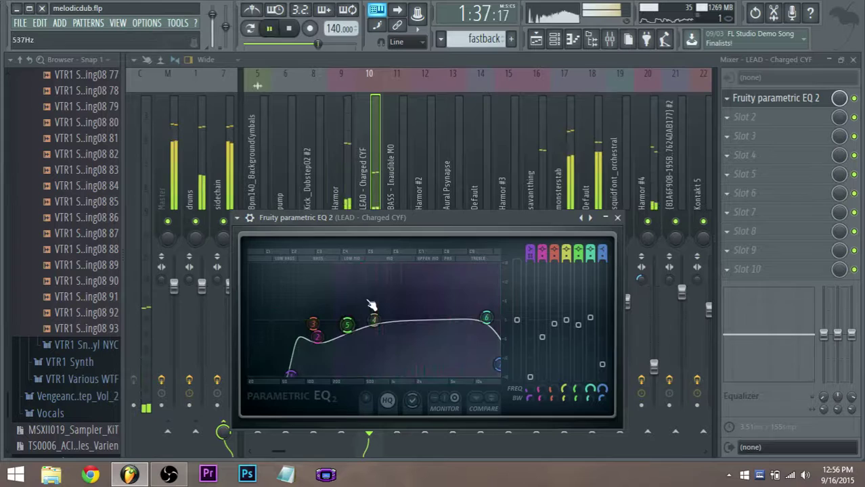
# Step: Dismiss the equalizer and set the Harmor mixer track's fader to about -14.1 dB
pyautogui.click(361, 186)
pyautogui.click(347, 347)
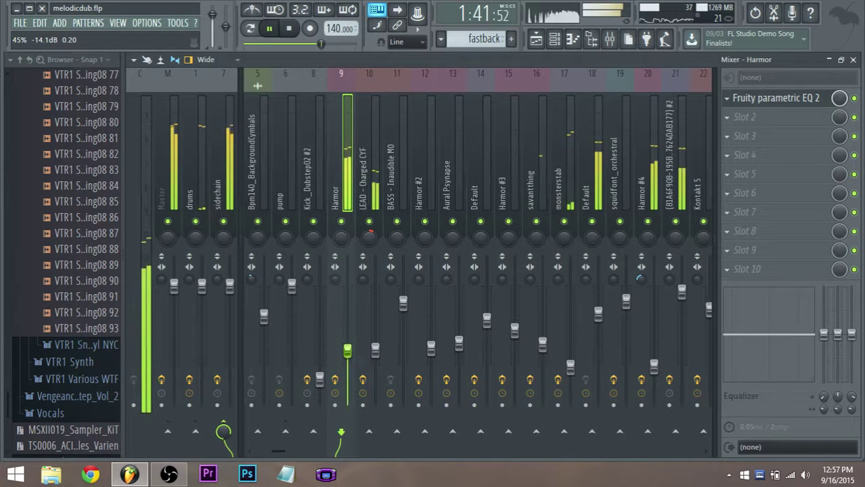
# Step: Listen to the drop in the playlist from bar 61 to bar 70, examining its clips as playback advances
pyautogui.click(536, 39)
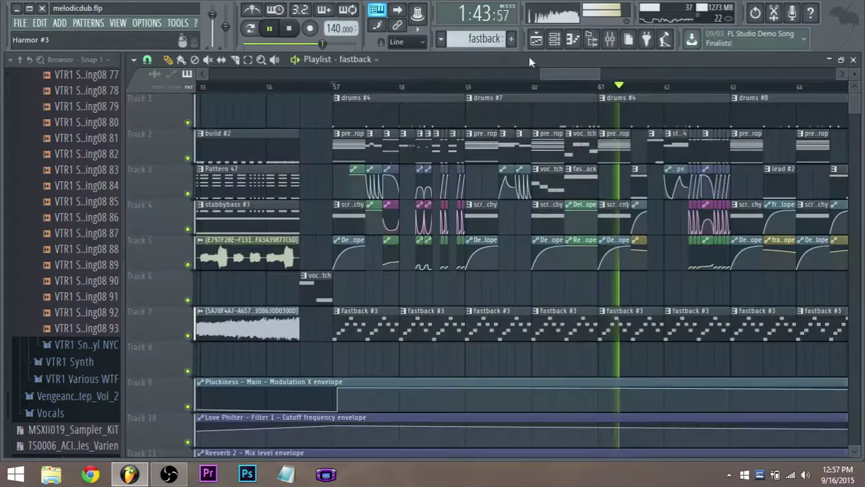
pyautogui.moveTo(580, 70); pyautogui.dragTo(598, 71)
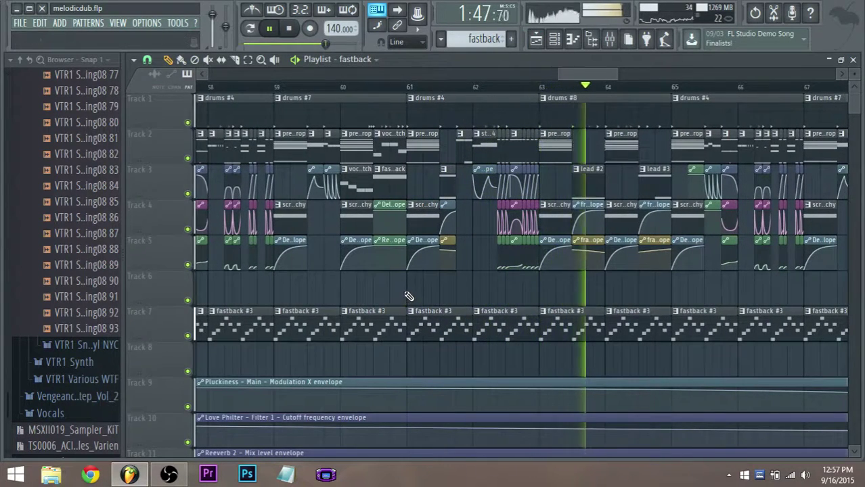
pyautogui.scroll(-1, 407, 301)
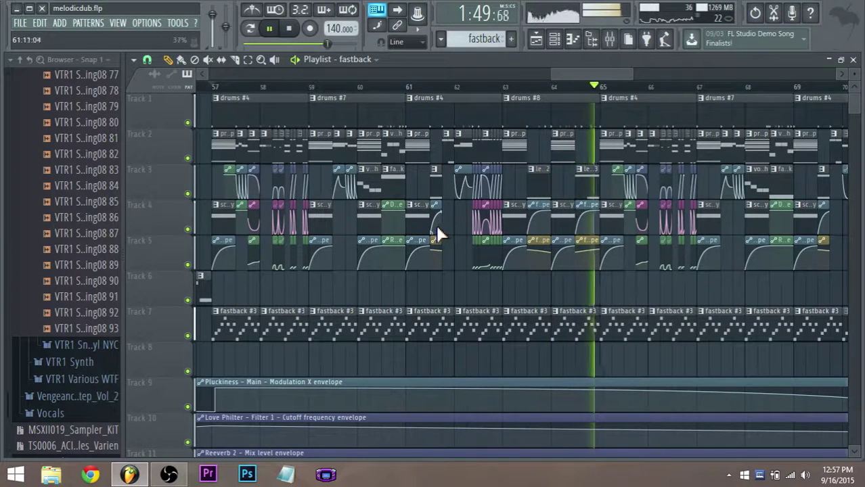
pyautogui.scroll(-1, 596, 163)
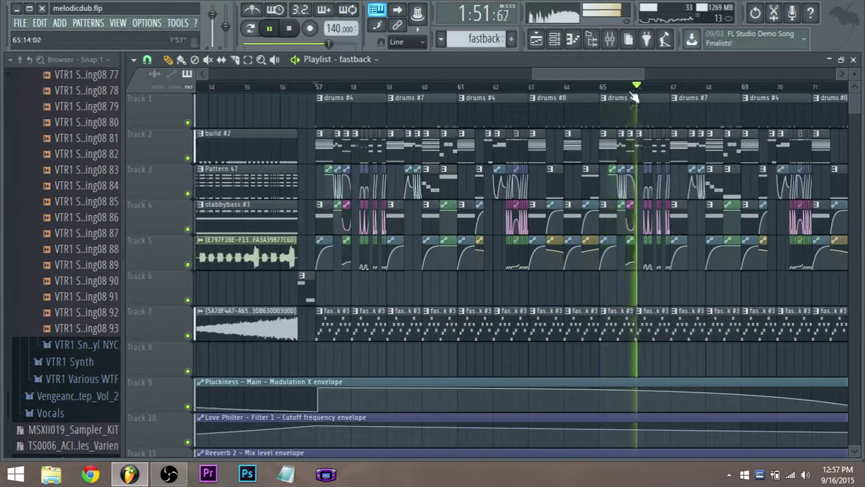
pyautogui.moveTo(611, 71); pyautogui.dragTo(655, 80)
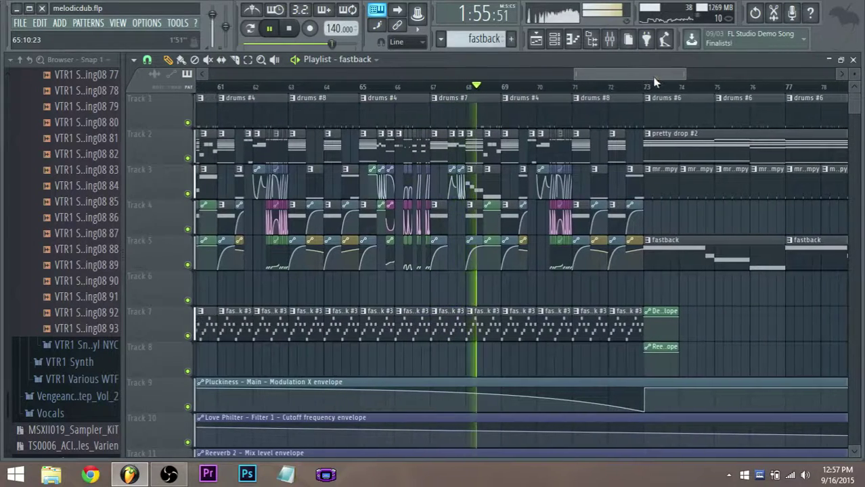
pyautogui.scroll(3, 478, 232)
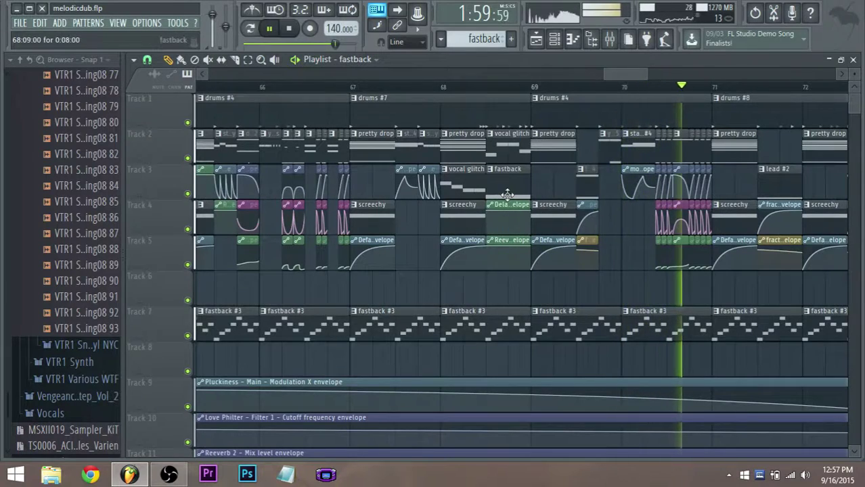
# Step: Listen to the transition into the bar 73 section and inspect the Harmor #3 mixer track
pyautogui.scroll(-2, 509, 223)
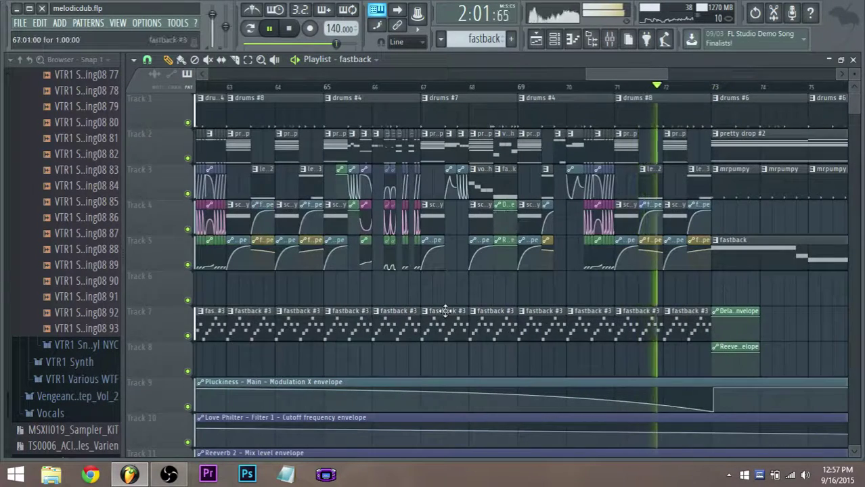
pyautogui.scroll(-2, 432, 302)
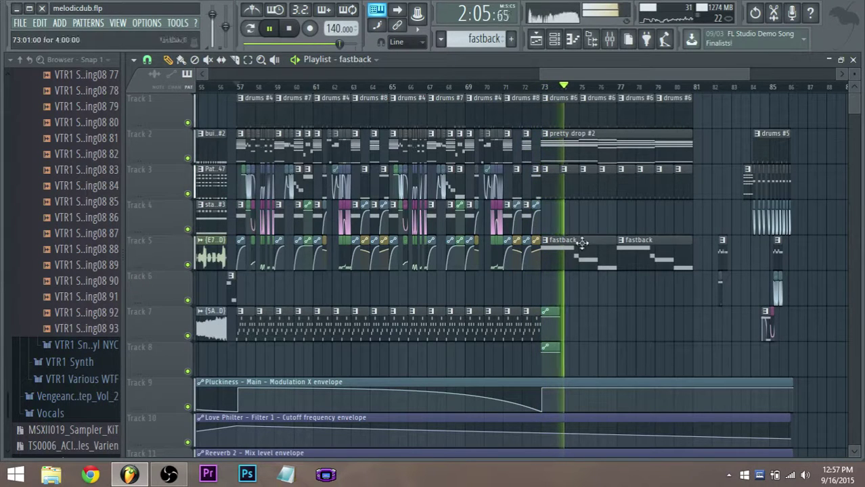
pyautogui.click(615, 41)
pyautogui.click(615, 42)
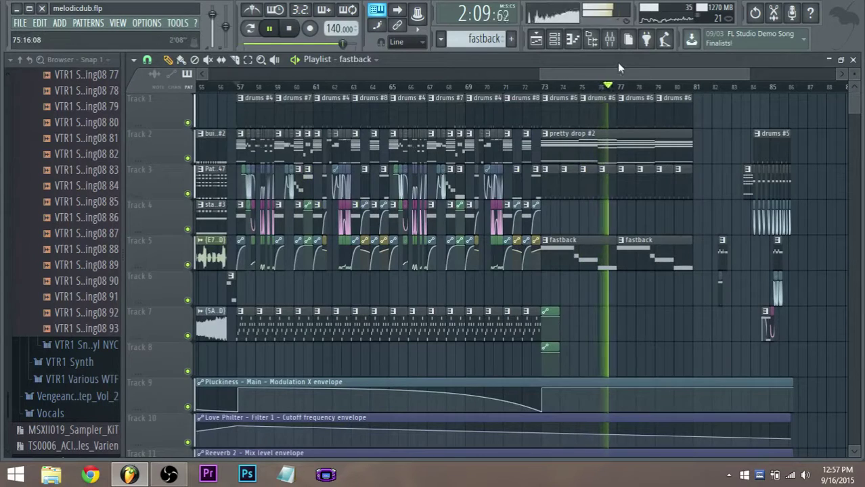
pyautogui.click(609, 42)
pyautogui.click(591, 169)
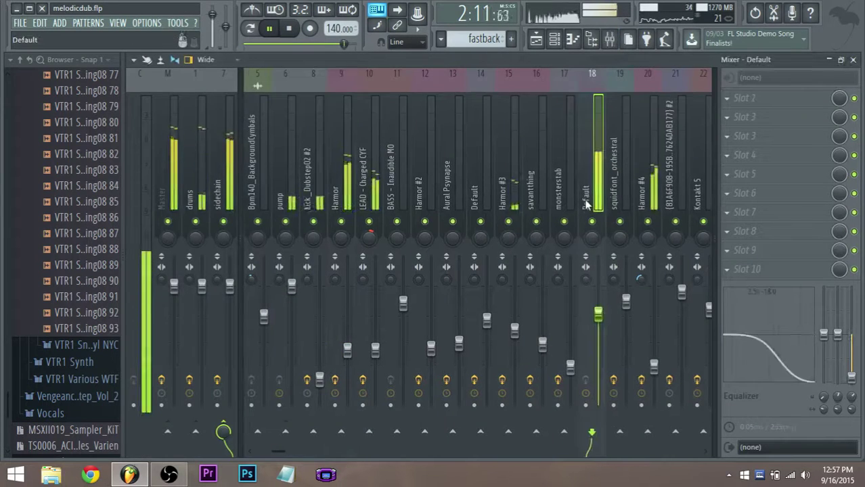
pyautogui.hscroll(6, 609, 217)
pyautogui.click(623, 209)
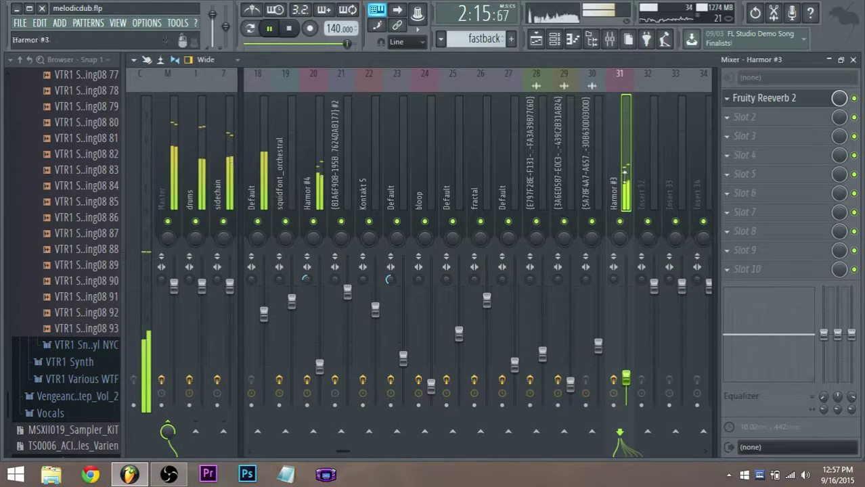
# Step: Stop the arrangement, open the bar 73 fastback clip, and audition Harmor #3's notes in the piano roll
pyautogui.click(535, 39)
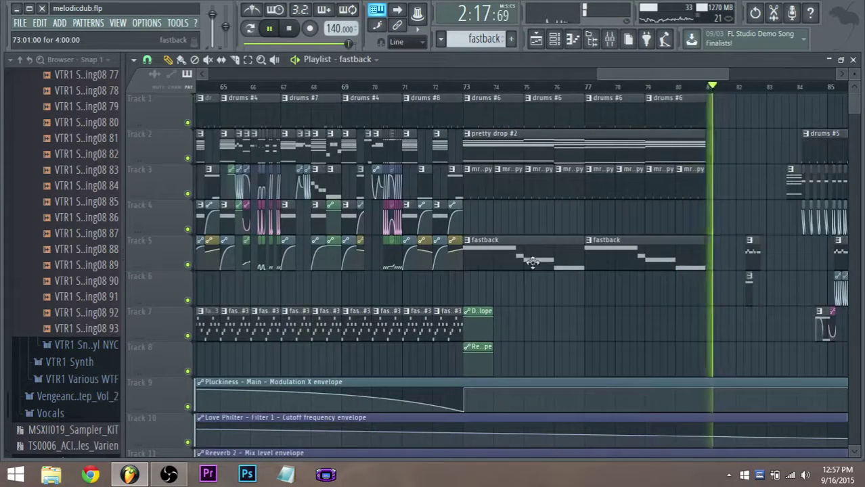
pyautogui.press('space')
pyautogui.scroll(-2, 628, 278)
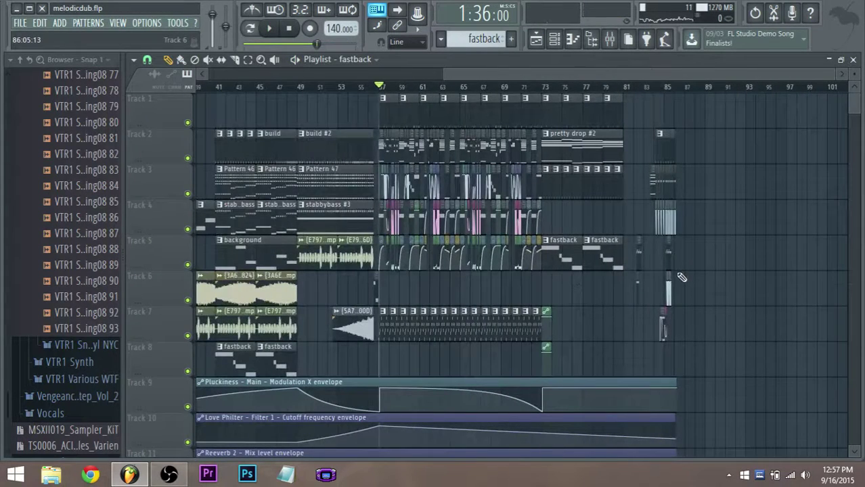
pyautogui.scroll(2, 628, 271)
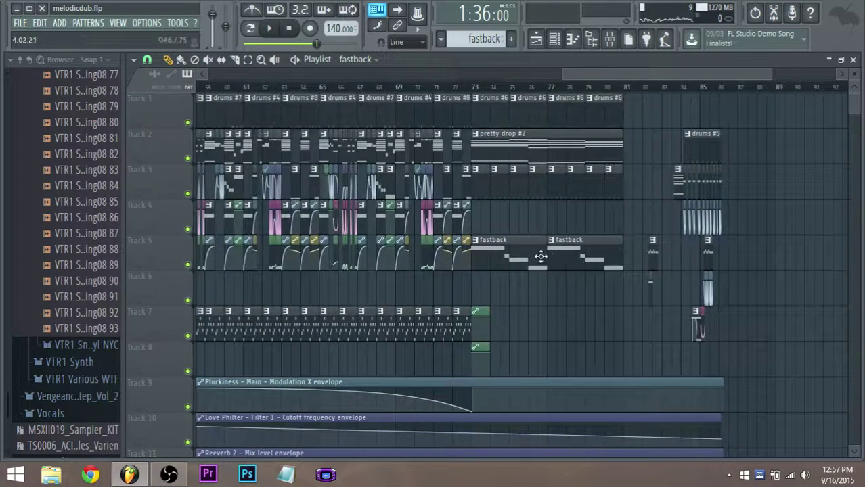
pyautogui.doubleClick(540, 256)
pyautogui.press('F6')
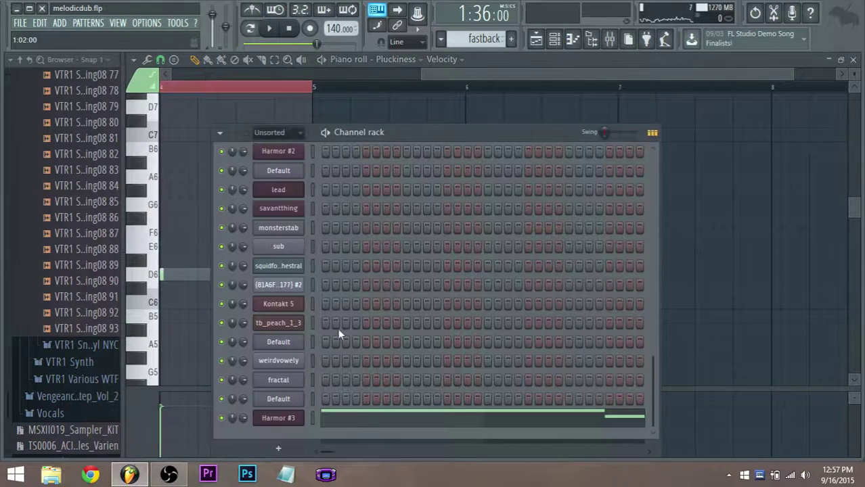
pyautogui.click(350, 418)
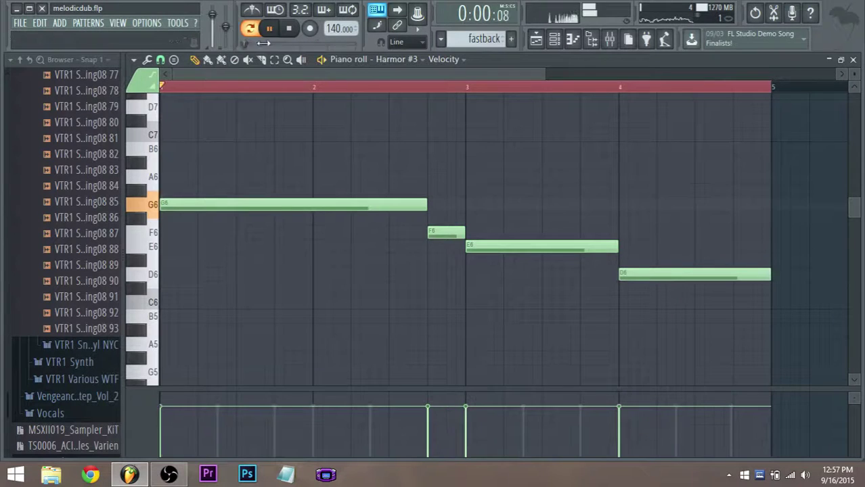
pyautogui.scroll(-3, 405, 227)
pyautogui.press('space')
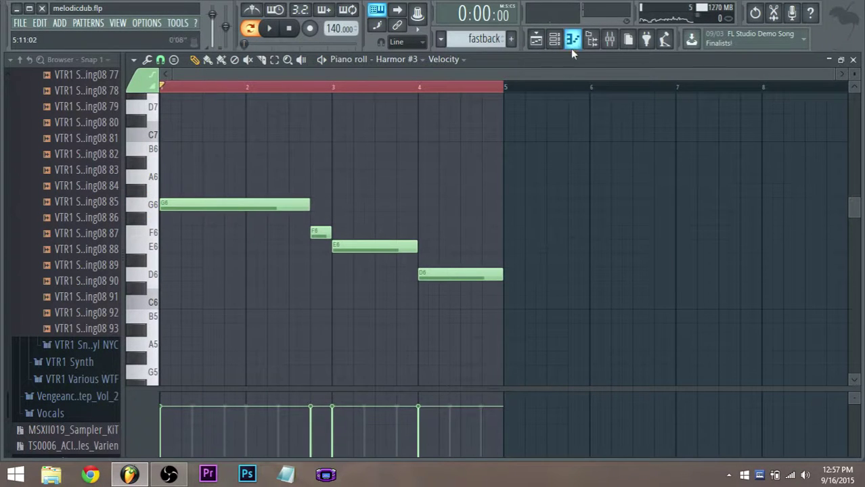
# Step: Copy the Pluckiness channel's notes in the fastback pattern and paste them over the Harmor #3 notes
pyautogui.click(554, 40)
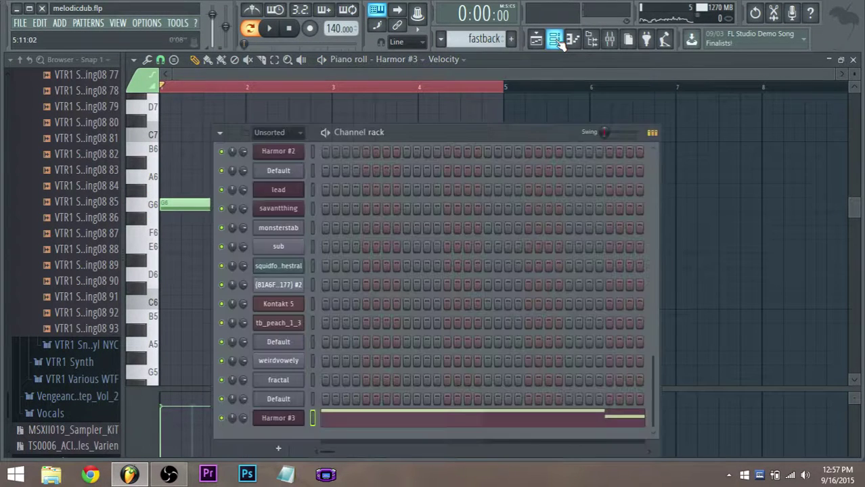
pyautogui.rightClick(298, 421)
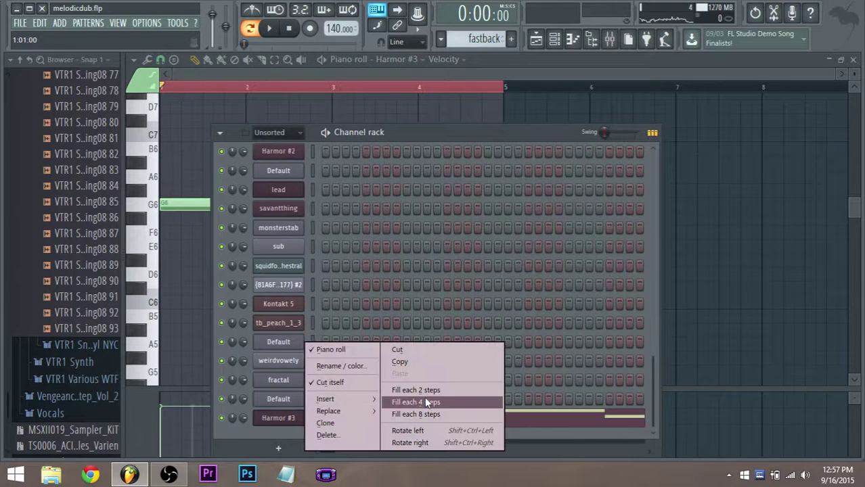
pyautogui.click(410, 361)
pyautogui.scroll(4, 379, 360)
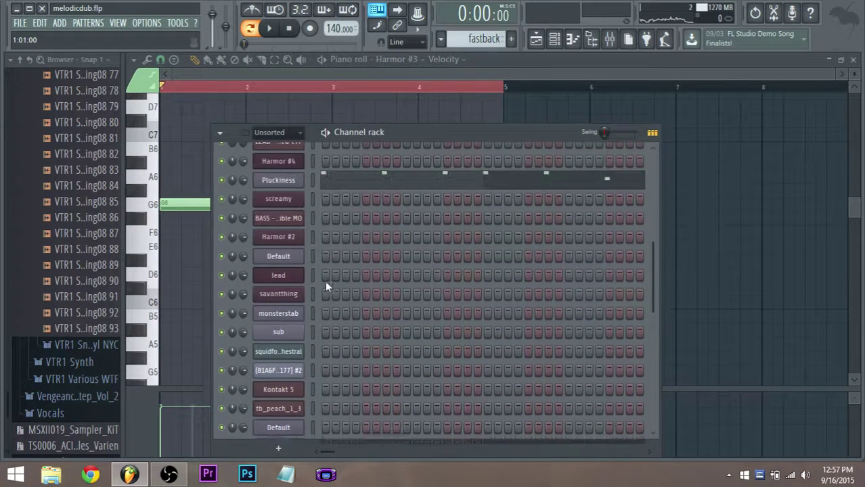
pyautogui.scroll(1, 318, 271)
pyautogui.rightClick(303, 199)
pyautogui.click(403, 234)
pyautogui.scroll(-2, 298, 382)
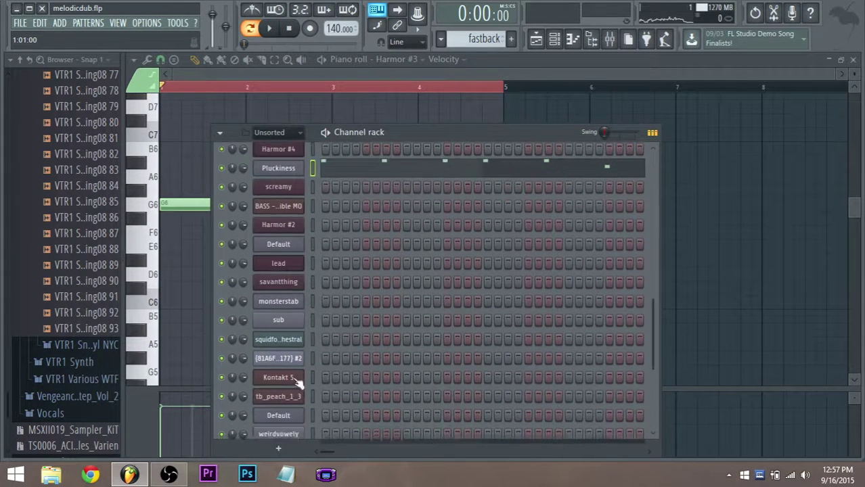
pyautogui.scroll(-4, 298, 382)
pyautogui.rightClick(291, 418)
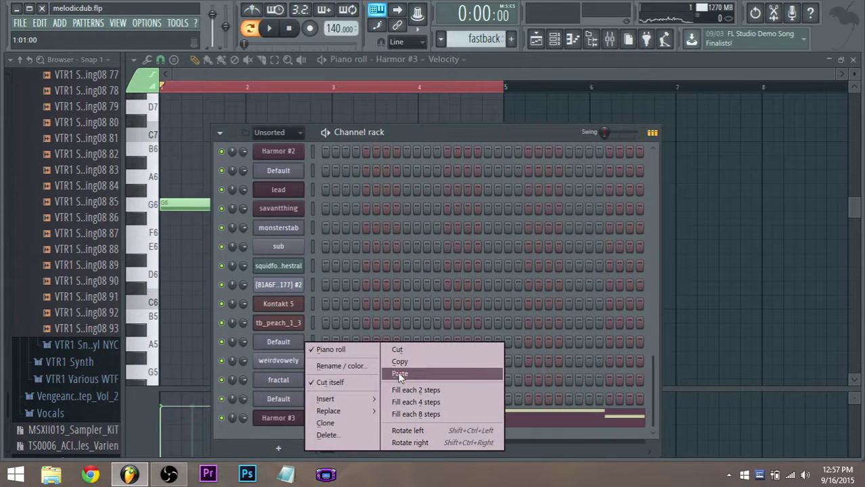
pyautogui.click(400, 376)
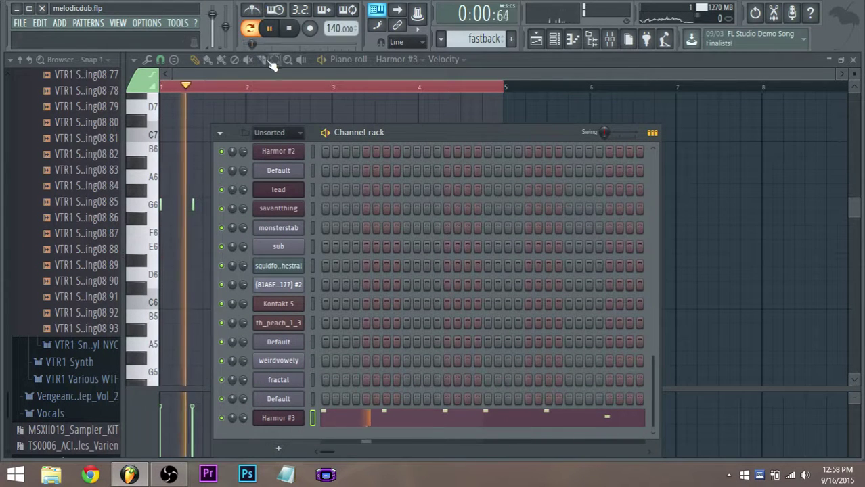
# Step: Lengthen all Harmor #3 notes in the fastback pattern to two steps and open the Harmor #3 synth to examine its Phaser mix
pyautogui.click(322, 419)
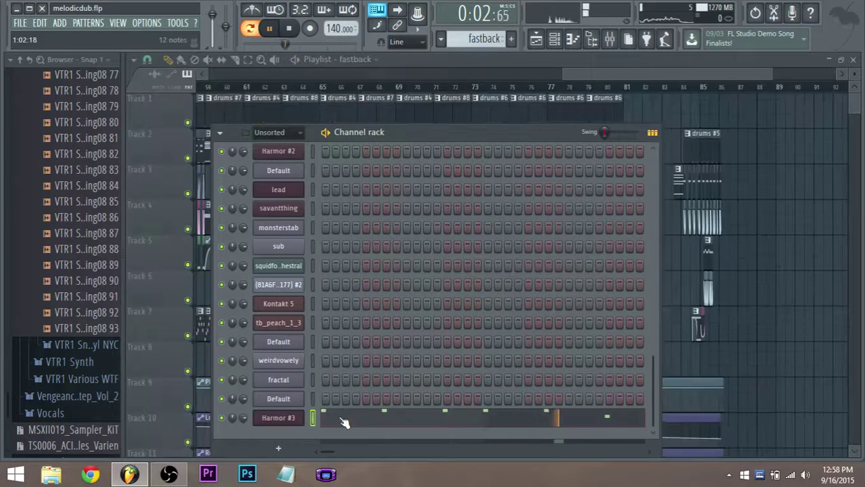
pyautogui.moveTo(748, 331); pyautogui.dragTo(551, 230)
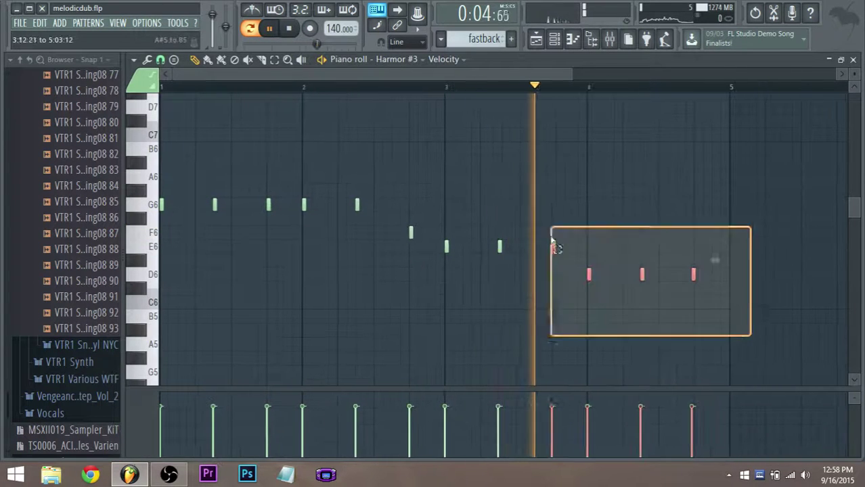
pyautogui.hotkey('ctrl', 'a')
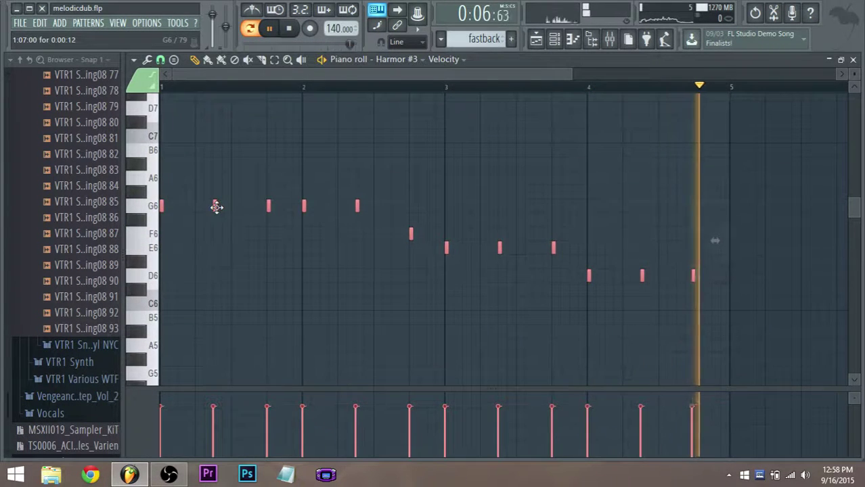
pyautogui.moveTo(217, 207); pyautogui.dragTo(230, 210)
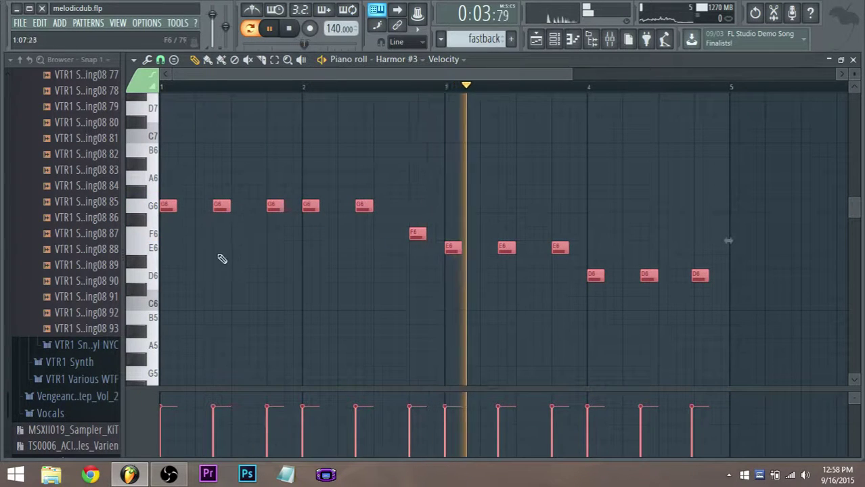
pyautogui.click(554, 39)
pyautogui.click(284, 415)
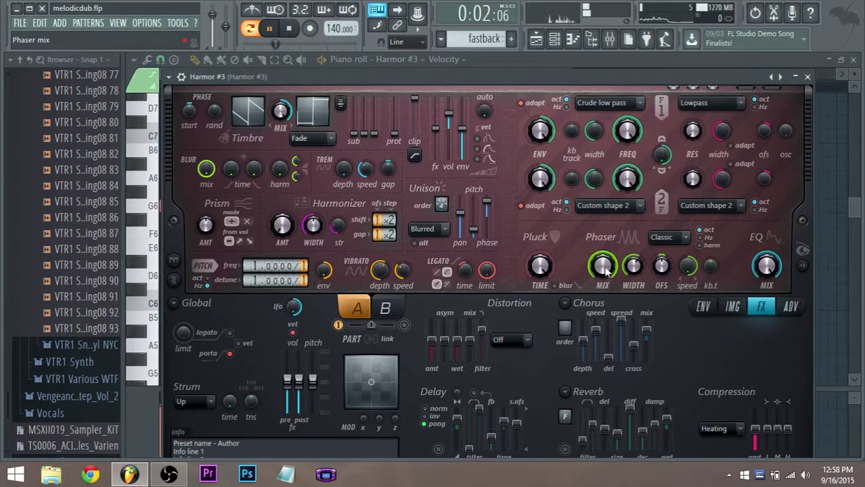
# Step: Return to the playlist and play the arrangement from bar 73
pyautogui.click(535, 40)
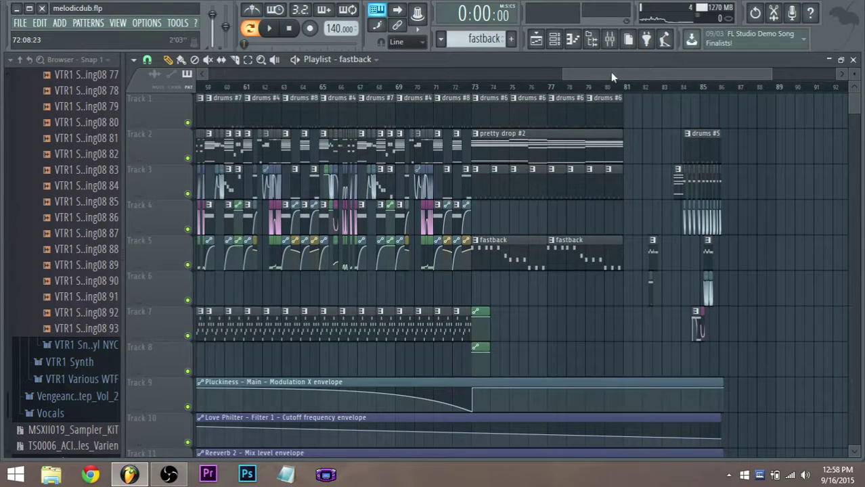
pyautogui.moveTo(610, 71); pyautogui.dragTo(659, 74)
pyautogui.click(322, 87)
pyautogui.press('space')
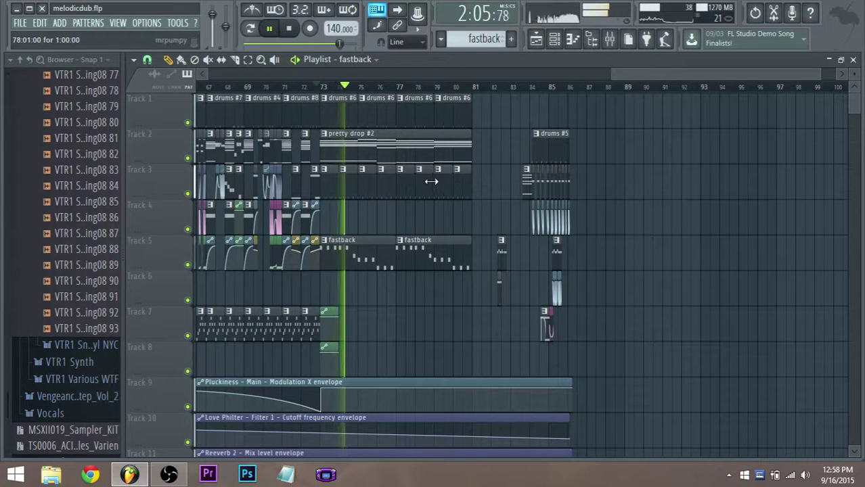
pyautogui.doubleClick(325, 262)
pyautogui.scroll(-4, 322, 301)
pyautogui.moveTo(494, 295); pyautogui.dragTo(37, 189)
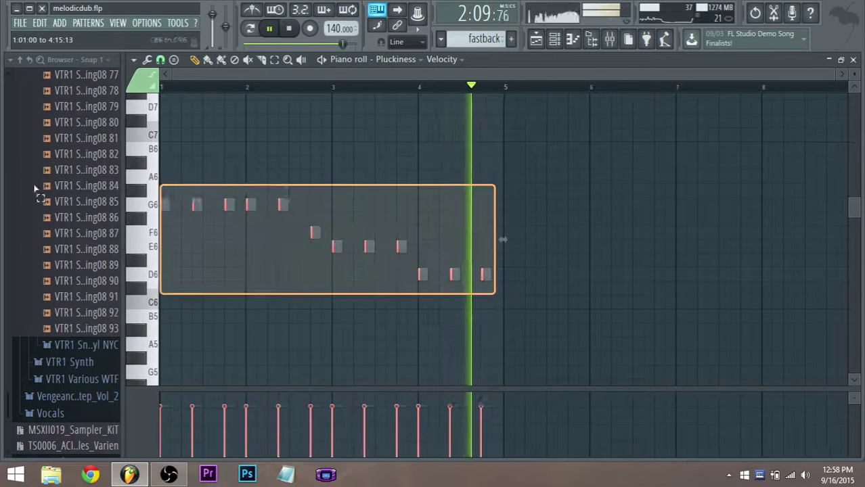
pyautogui.scroll(3, 165, 267)
pyautogui.press('Up')
pyautogui.press('Up')
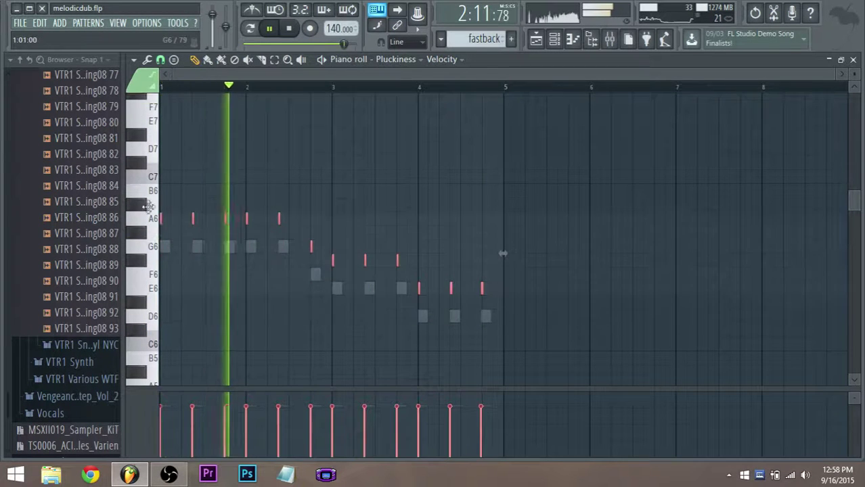
pyautogui.press('Up')
pyautogui.press('Up')
pyautogui.press('Up')
pyautogui.press('Up')
pyautogui.press('Up')
pyautogui.press('Up')
pyautogui.press('Up')
pyautogui.press('Up')
pyautogui.scroll(3, 138, 183)
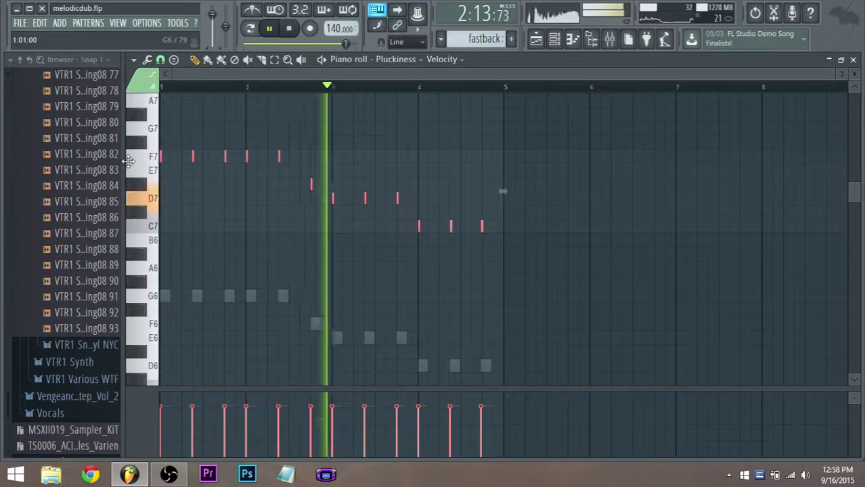
pyautogui.press('space')
pyautogui.press('Down')
pyautogui.press('Down')
pyautogui.press('Down')
pyautogui.press('Down')
pyautogui.press('Down')
pyautogui.press('Down')
pyautogui.press('Down')
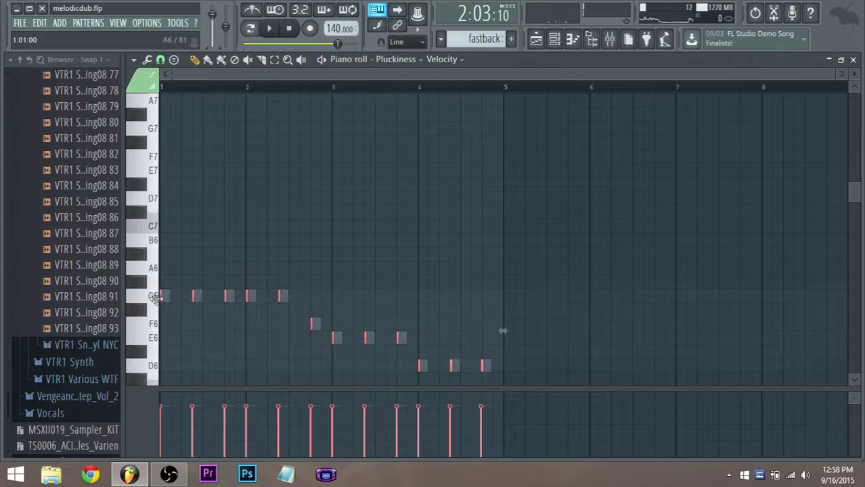
# Step: Audition all Harmor #3 notes one octave higher in the song, and shift them back down an octave
pyautogui.click(558, 42)
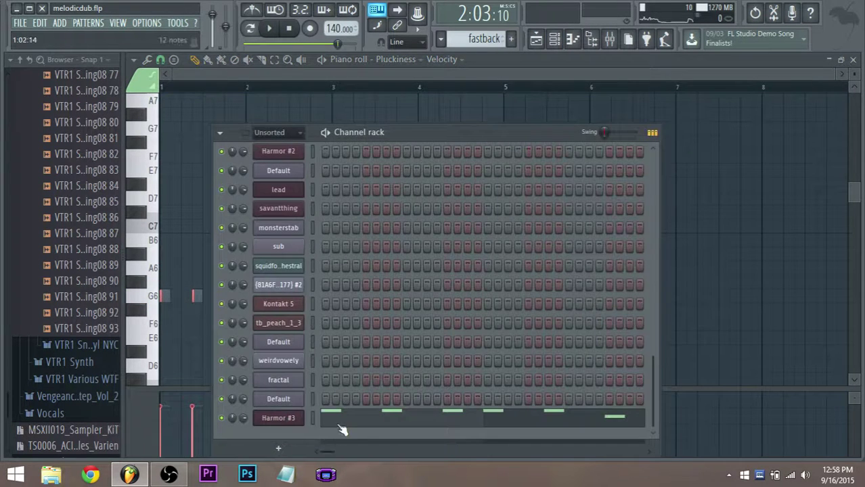
pyautogui.click(340, 426)
pyautogui.moveTo(845, 305); pyautogui.dragTo(193, 242)
pyautogui.press('Up')
pyautogui.press('Up')
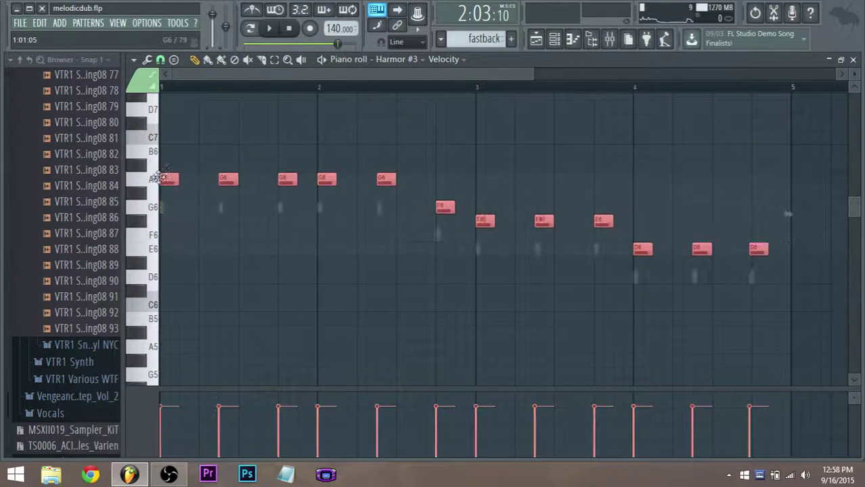
pyautogui.moveTo(162, 178); pyautogui.dragTo(154, 150)
pyautogui.scroll(-2, 219, 164)
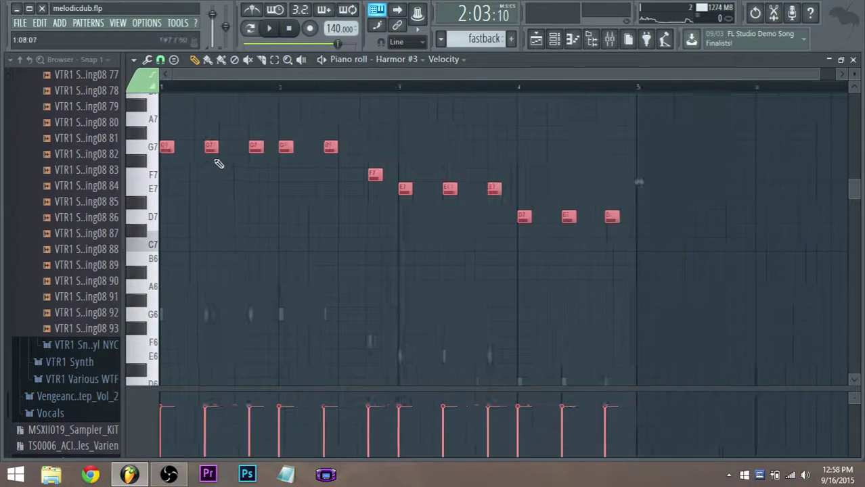
pyautogui.press('space')
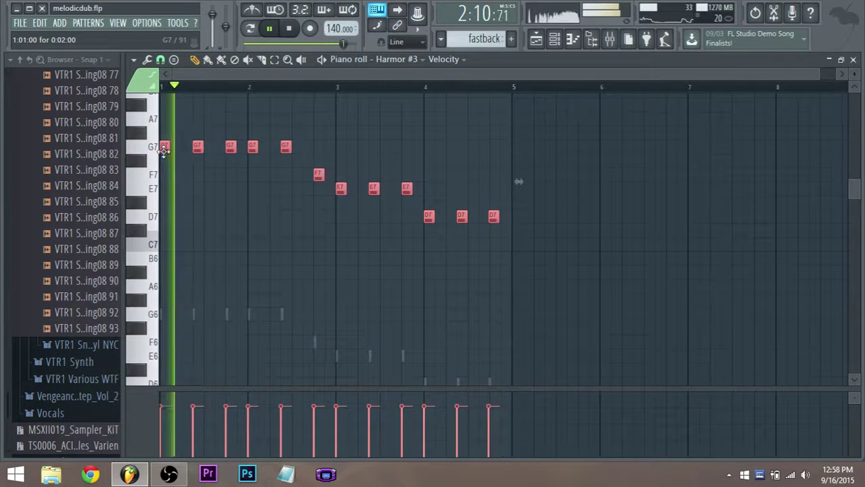
pyautogui.moveTo(163, 150); pyautogui.dragTo(115, 321)
pyautogui.press('space')
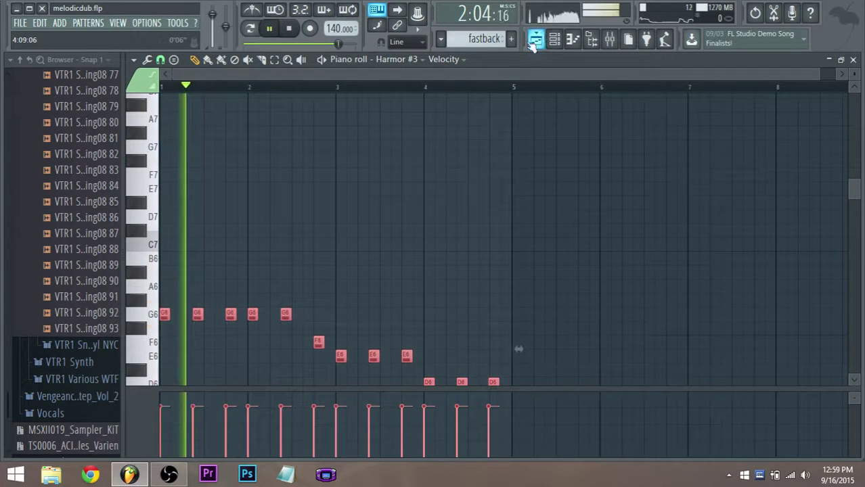
# Step: Open the Harmor #3 synth to examine its settings, return to the playlist and stop playback
pyautogui.click(554, 39)
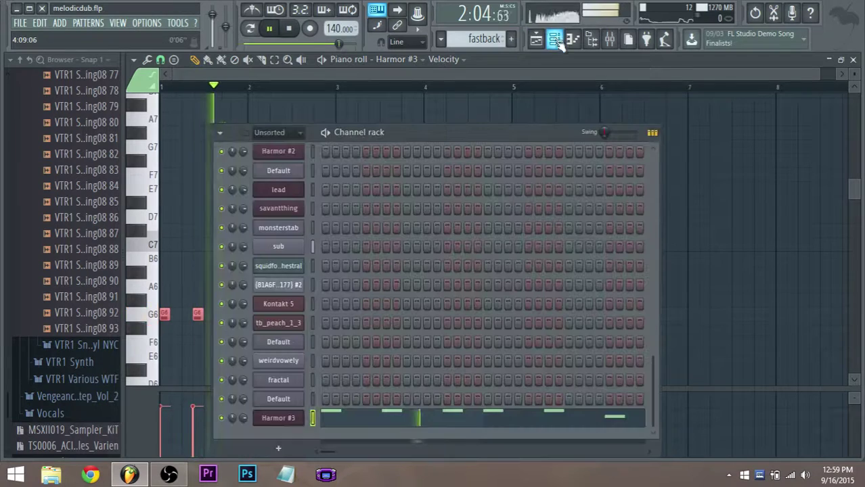
pyautogui.click(284, 421)
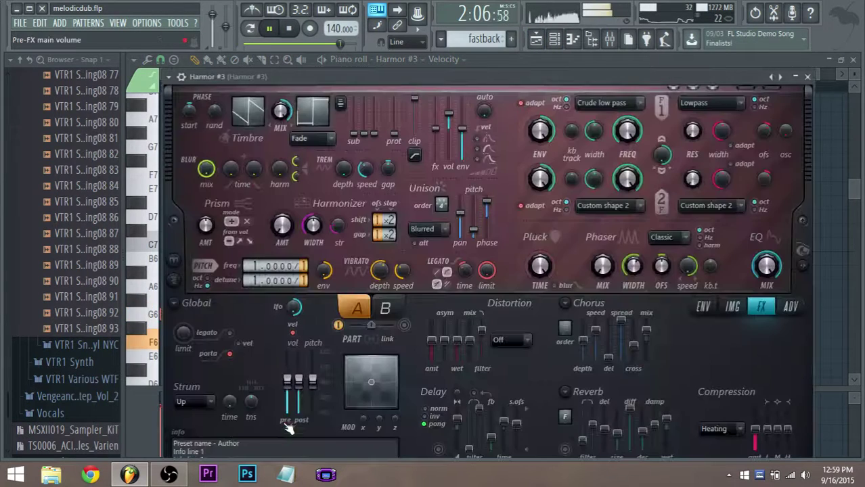
pyautogui.click(535, 39)
pyautogui.press('space')
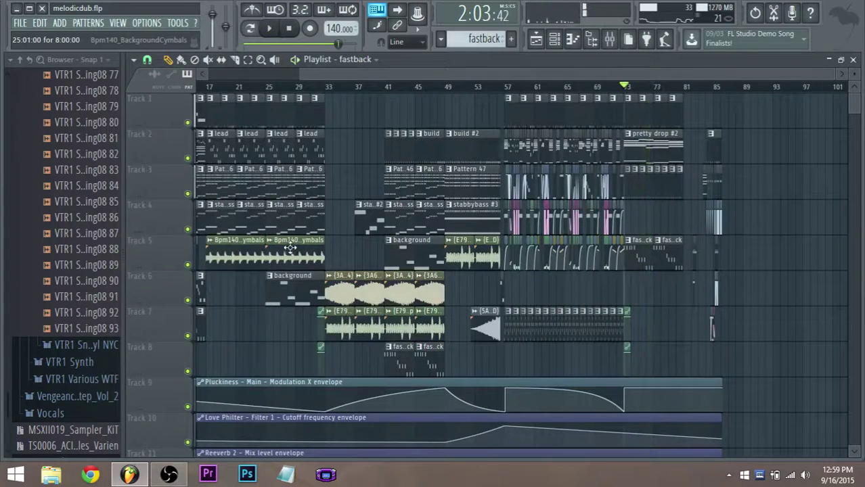
# Step: Try replacing the fastback clips from bar 73 with two lead clips at bars 73 and 77 on Track 4 during playback
pyautogui.scroll(-1, 296, 233)
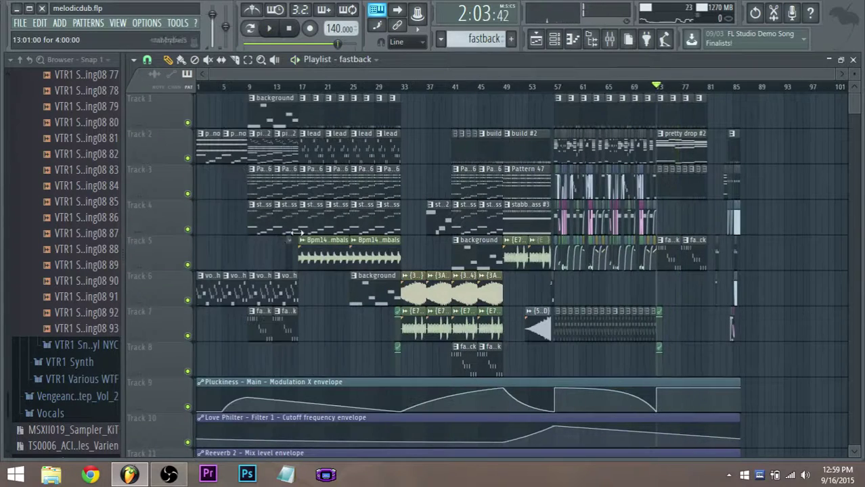
pyautogui.click(314, 137)
pyautogui.scroll(2, 703, 193)
pyautogui.press('space')
pyautogui.scroll(2, 697, 237)
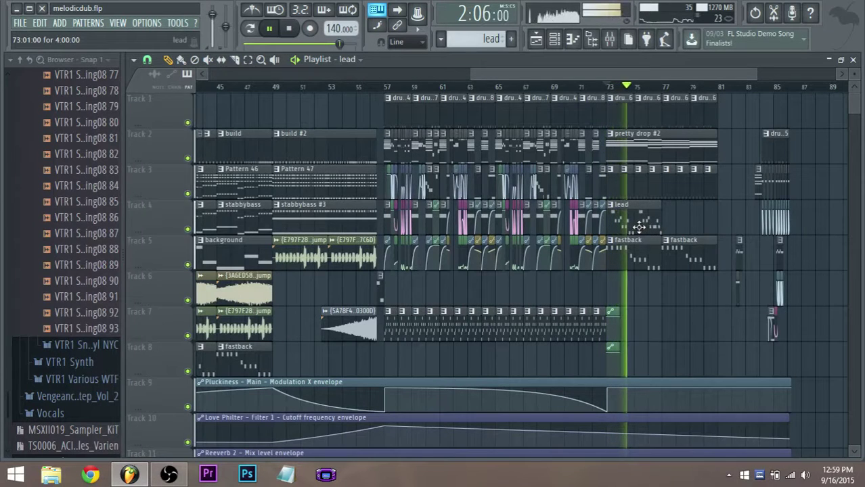
pyautogui.rightClick(650, 249)
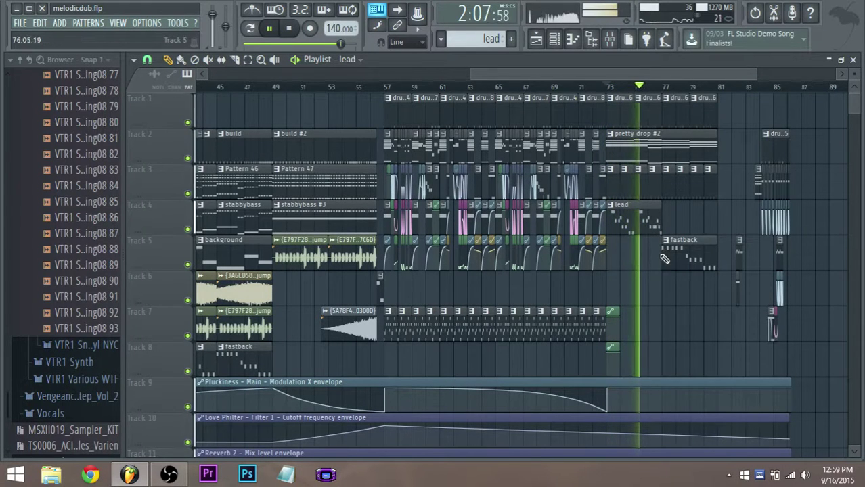
pyautogui.click(670, 218)
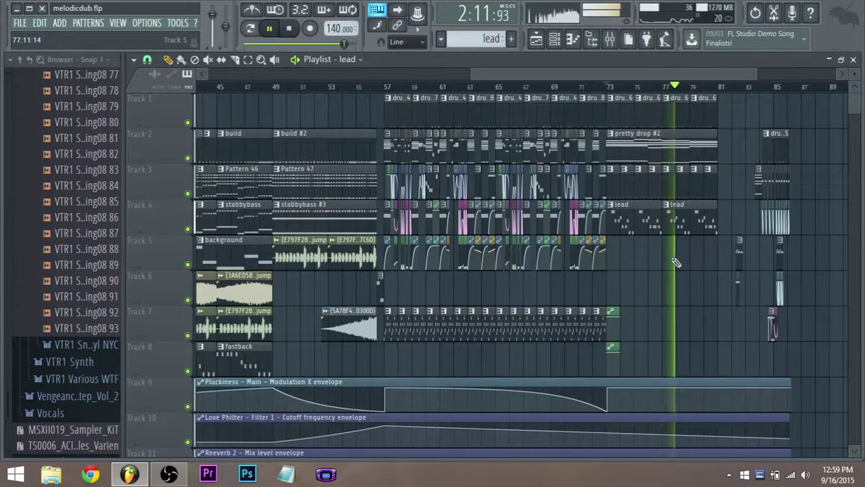
pyautogui.scroll(2, 675, 263)
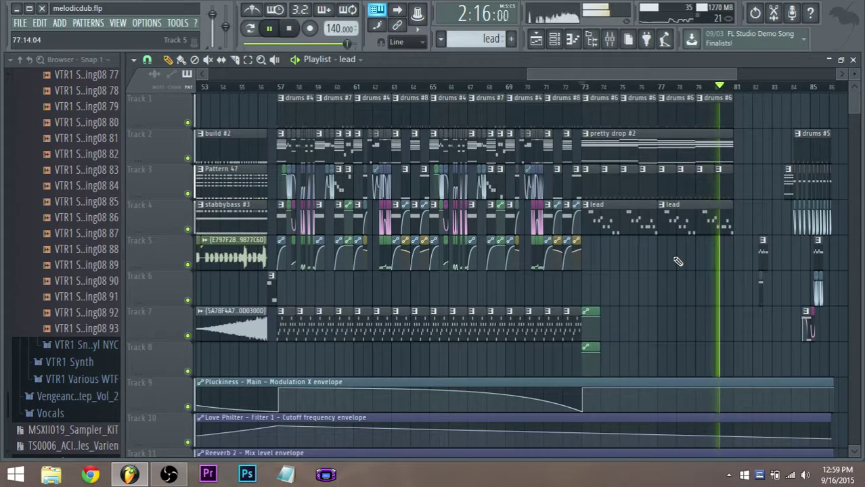
pyautogui.press('space')
# Step: Roll back the playlist history to restore both fastback clips and delete the lead clip at bar 73 on Track 4
pyautogui.click(754, 14)
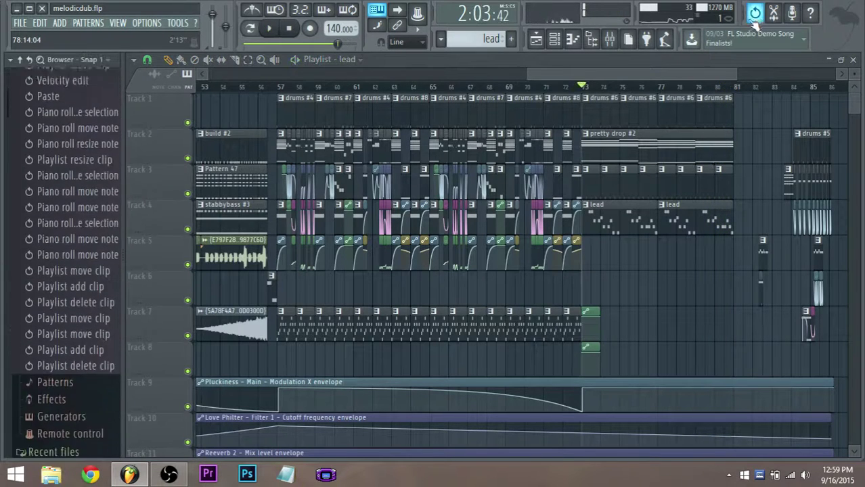
pyautogui.click(81, 361)
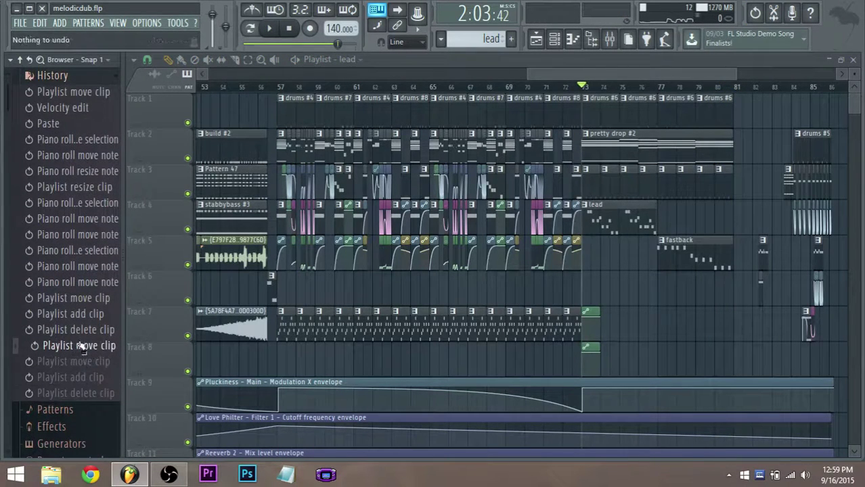
pyautogui.click(77, 314)
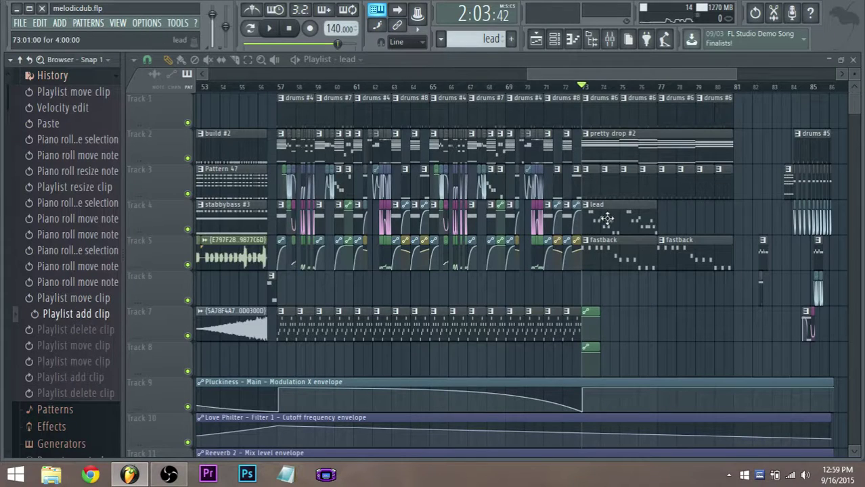
pyautogui.rightClick(606, 218)
# Step: Play the arrangement from bar 73 with the fastback clips and view the bars following it
pyautogui.press('space')
pyautogui.scroll(-2, 621, 256)
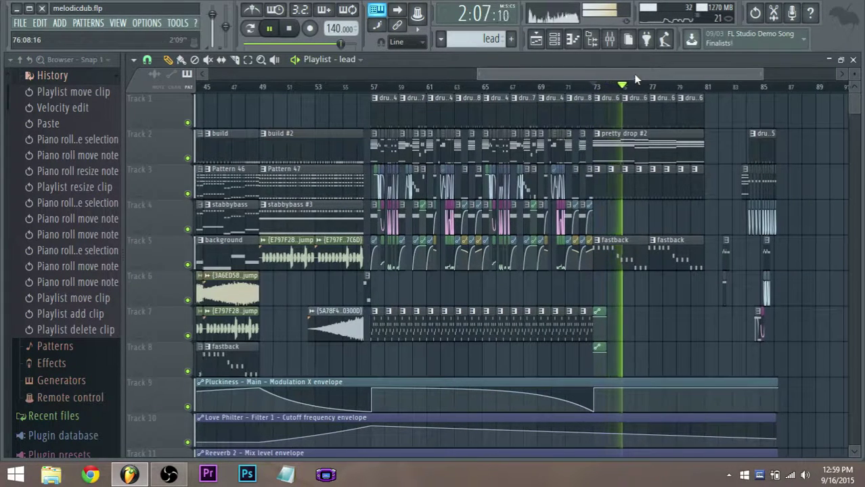
pyautogui.moveTo(632, 74); pyautogui.dragTo(718, 96)
pyautogui.press('space')
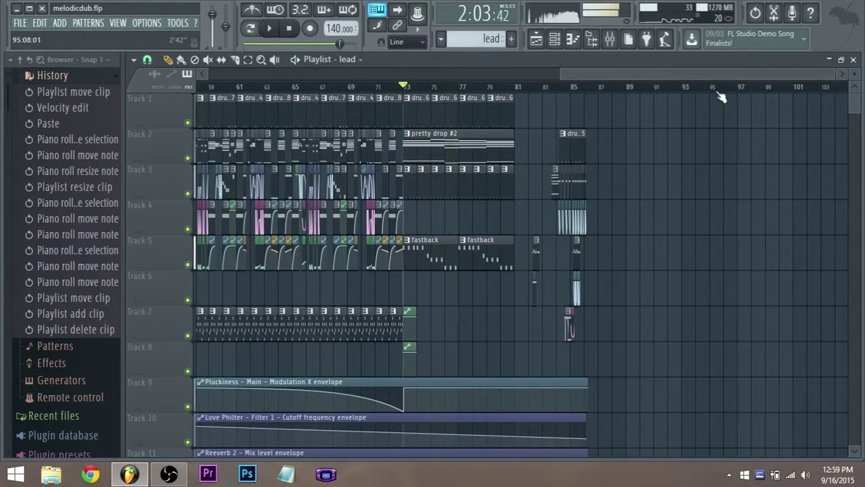
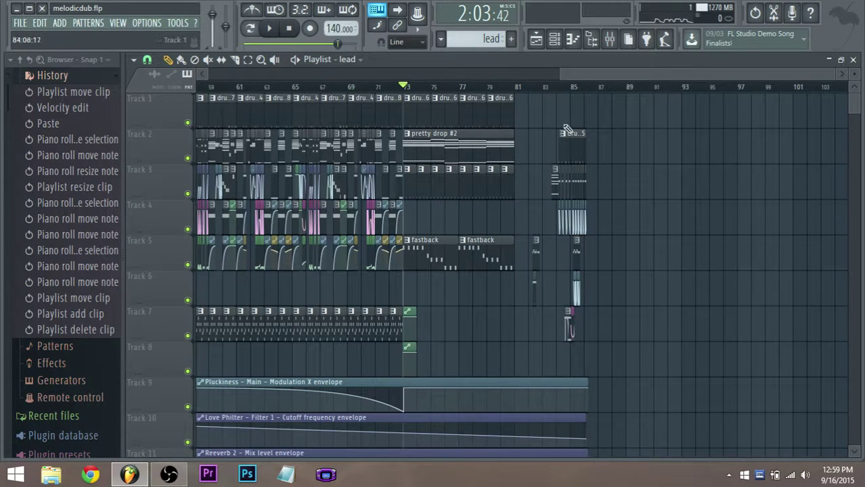
# Step: Play the arrangement from bar 9 and delete the first fastback clip on Track 7
pyautogui.scroll(-3, 575, 87)
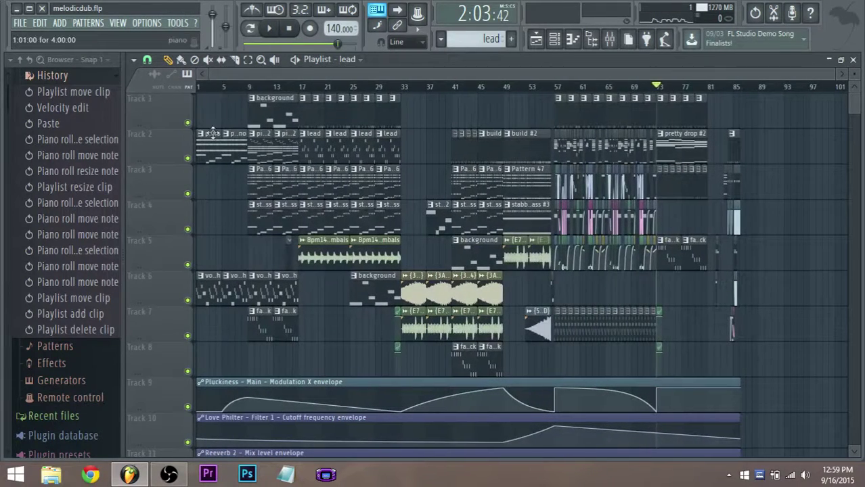
pyautogui.click(249, 87)
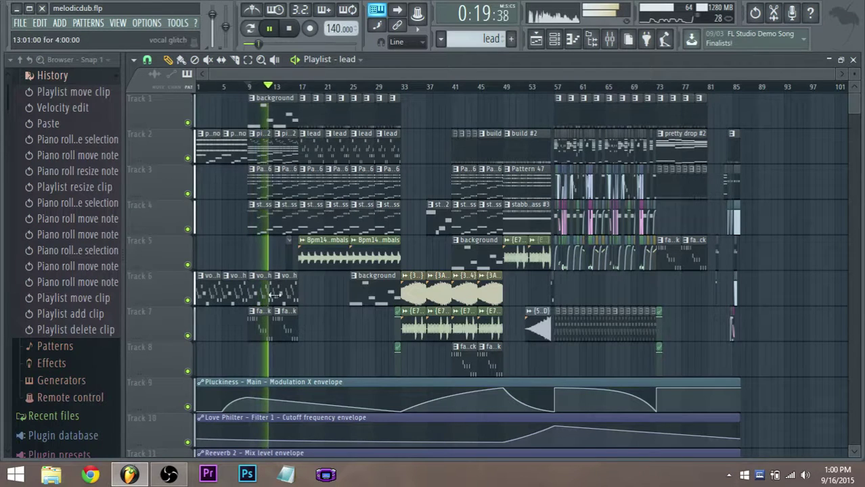
pyautogui.rightClick(262, 339)
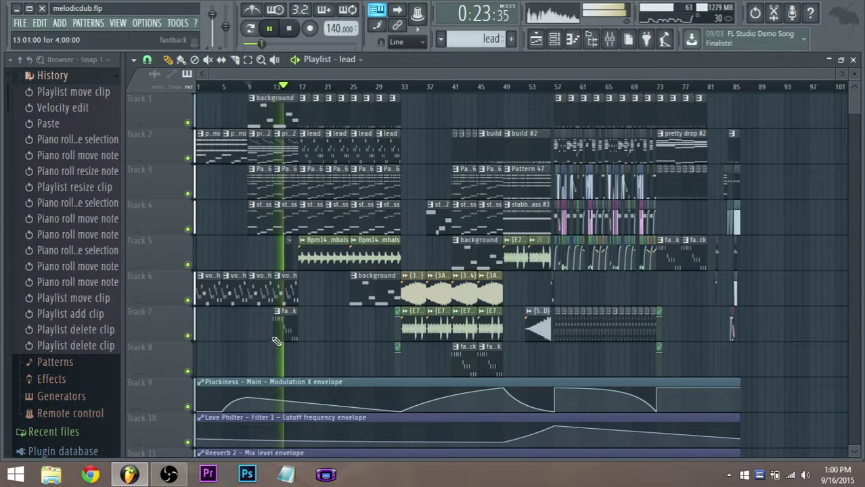
pyautogui.scroll(3, 278, 338)
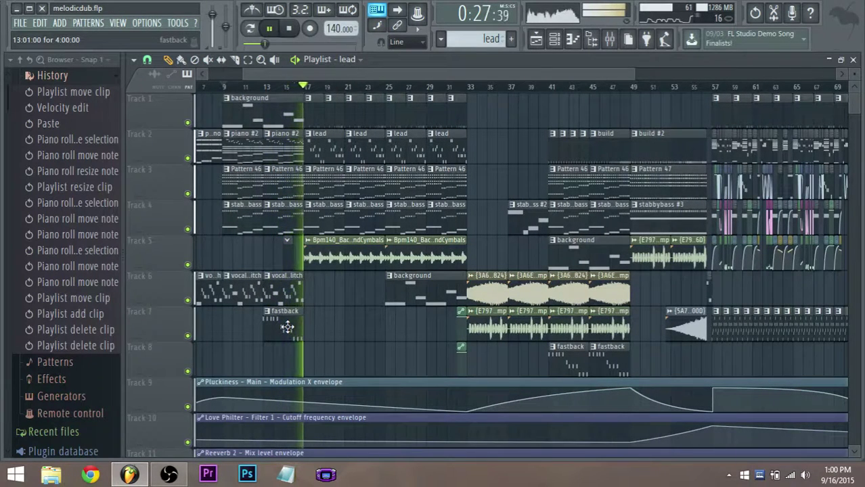
pyautogui.scroll(-2, 368, 325)
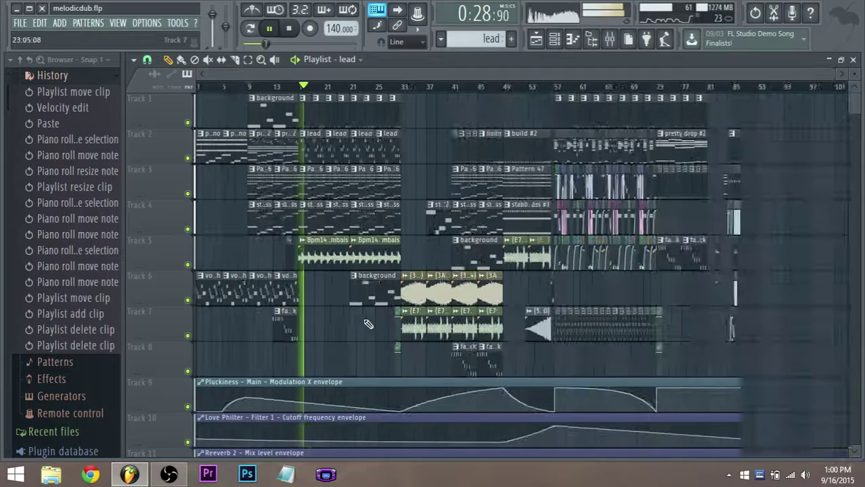
# Step: Add a Bpm140_BackgroundCymbals clip on Track 4 from bar 73, comparing playback with and without it
pyautogui.click(371, 263)
pyautogui.scroll(4, 474, 231)
pyautogui.click(521, 224)
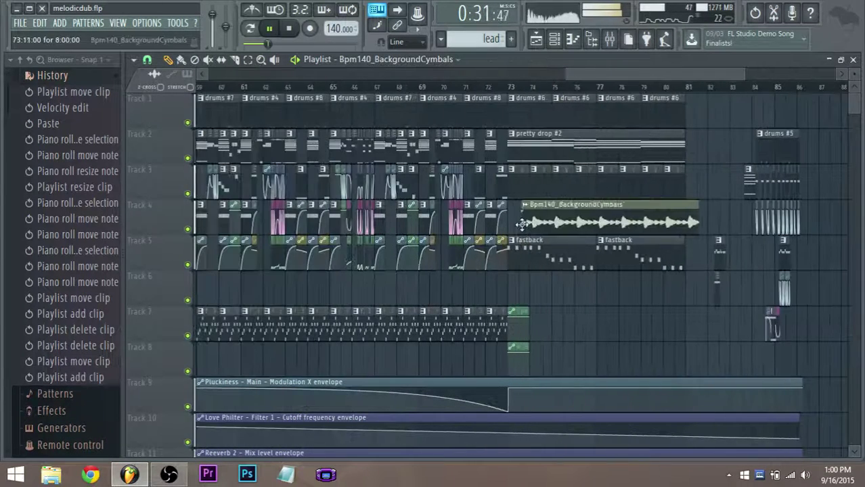
pyautogui.click(521, 91)
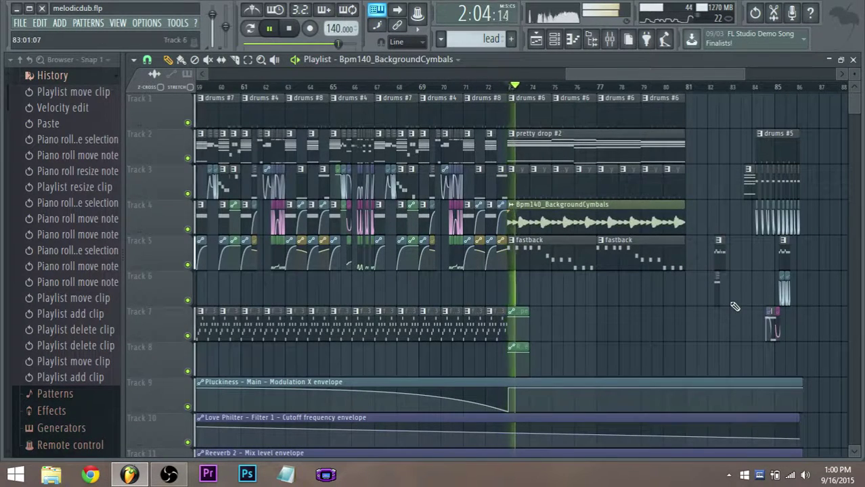
pyautogui.rightClick(583, 223)
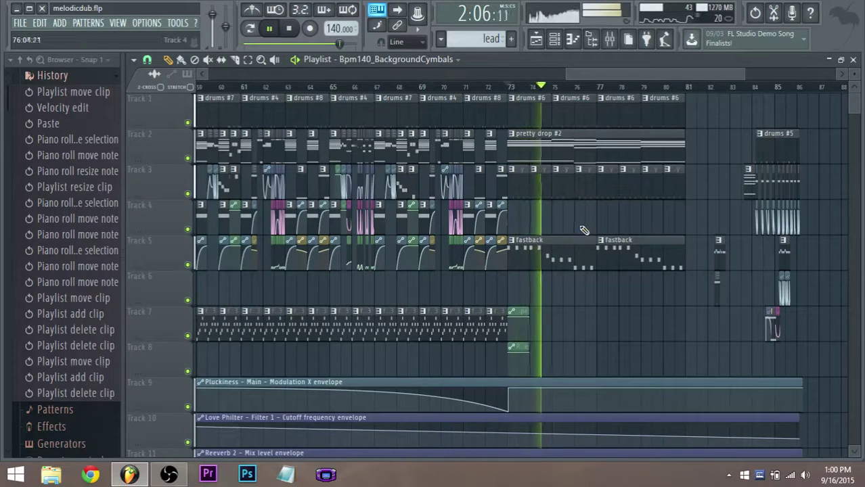
pyautogui.click(512, 221)
pyautogui.moveTo(512, 220); pyautogui.dragTo(507, 221)
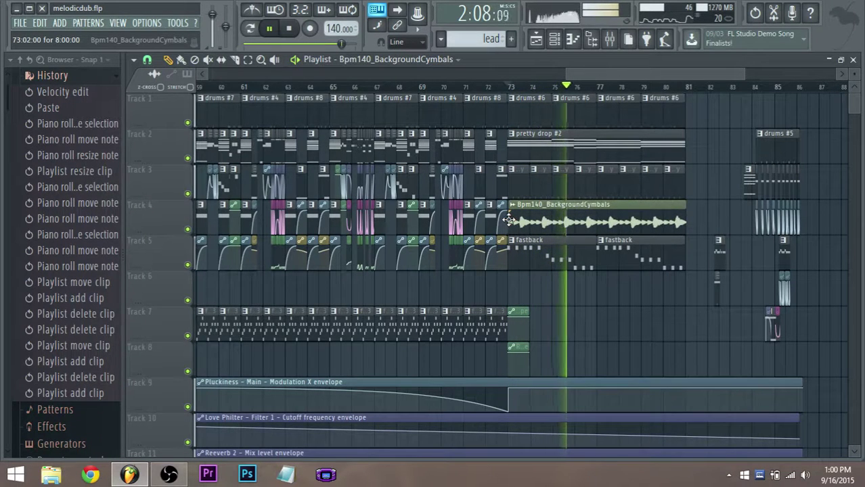
# Step: Open the Bpm140_BackgroundCymbals channel settings to examine its volume, close them and stop playback
pyautogui.moveTo(626, 67); pyautogui.dragTo(656, 70)
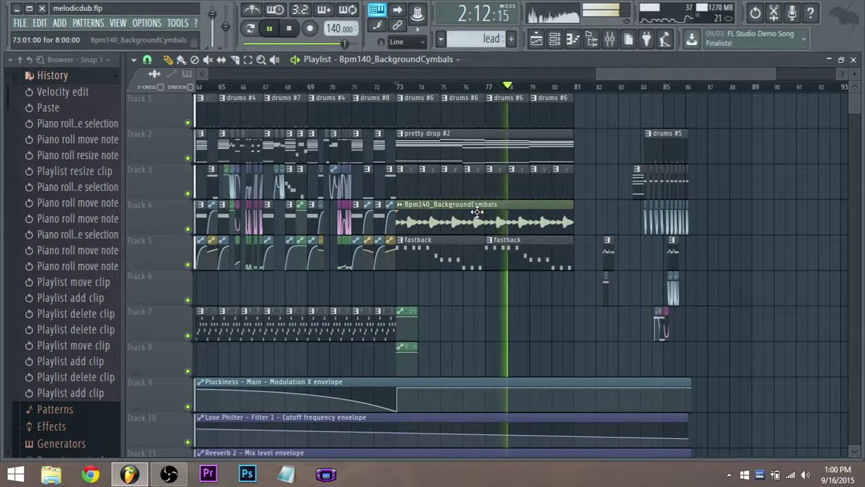
pyautogui.doubleClick(477, 212)
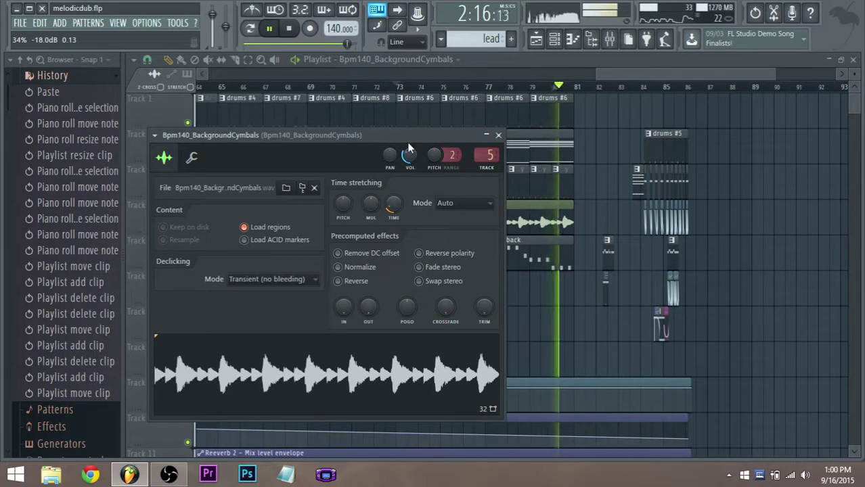
pyautogui.press('Escape')
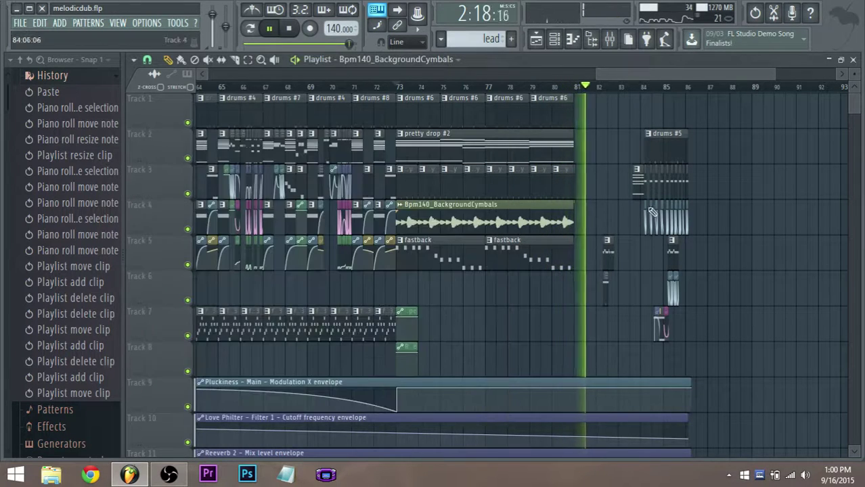
pyautogui.press('space')
# Step: Play the arrangement from bar 57 to review the start of the drop, and stop playback
pyautogui.scroll(-2, 644, 205)
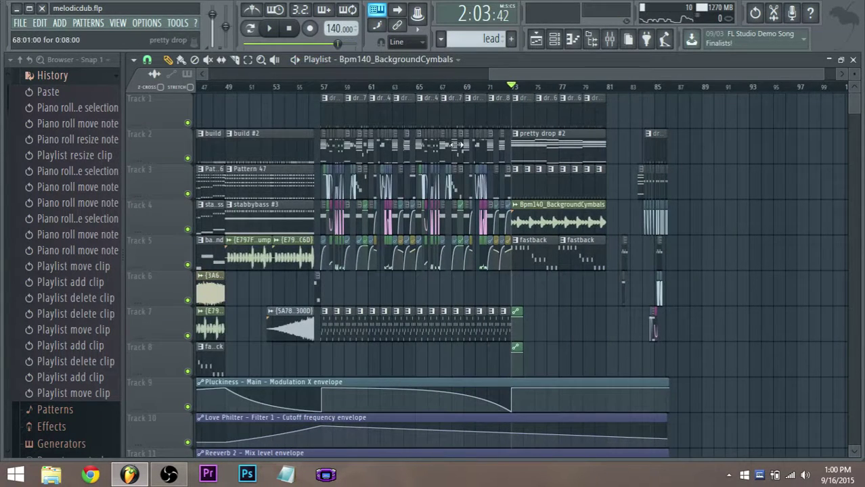
pyautogui.scroll(2, 458, 144)
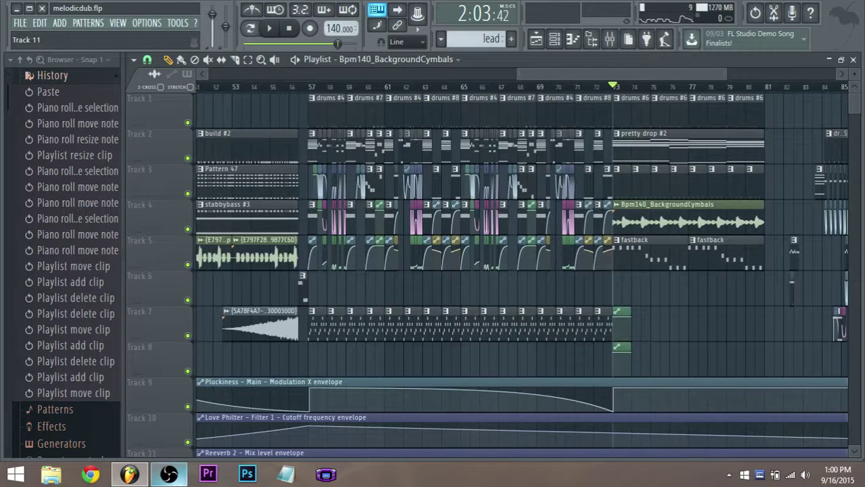
pyautogui.click(169, 474)
pyautogui.click(169, 474)
pyautogui.click(313, 94)
pyautogui.press('space')
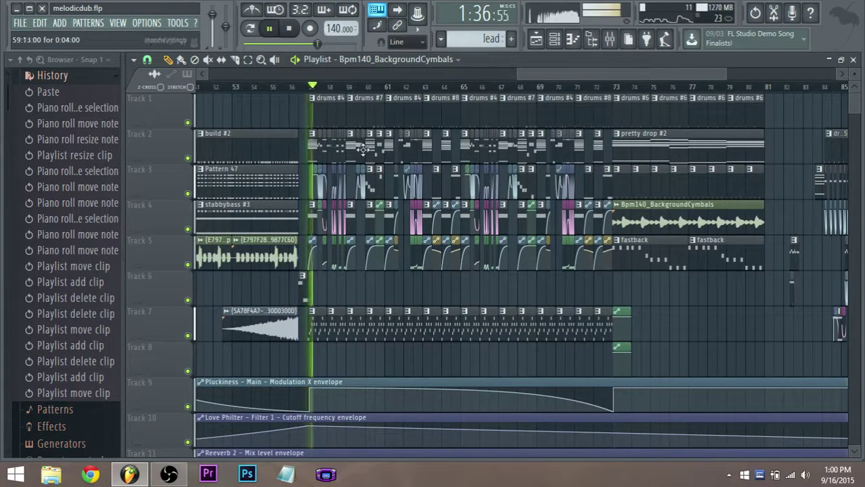
pyautogui.scroll(3, 354, 233)
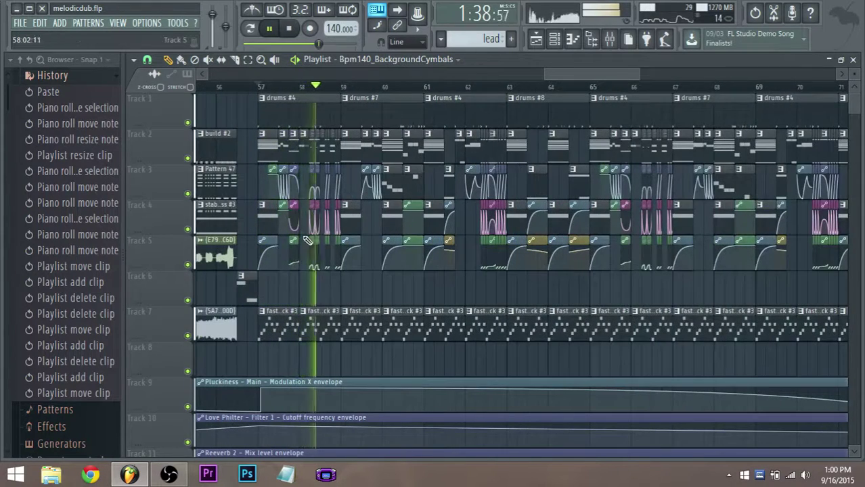
pyautogui.scroll(2, 308, 229)
pyautogui.press('space')
# Step: In the yabass pattern's weirdvowely notes, delete the fourth A3 note and lengthen the third one to fill the gap
pyautogui.doubleClick(306, 152)
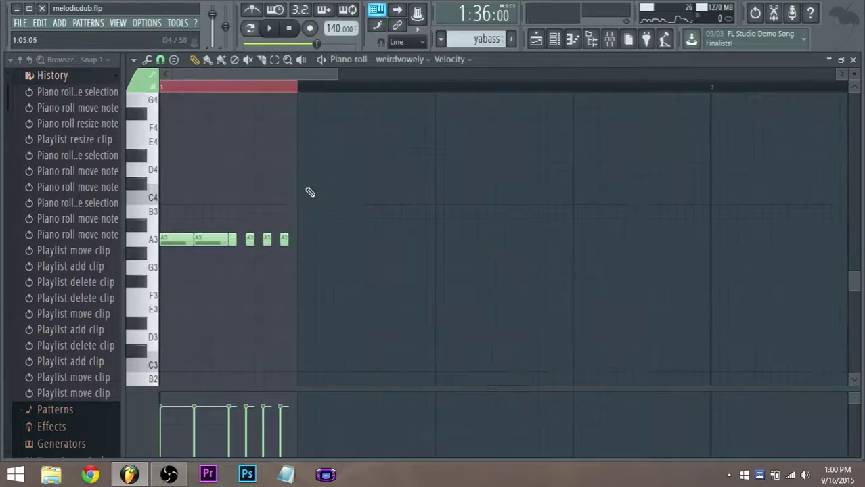
pyautogui.click(266, 29)
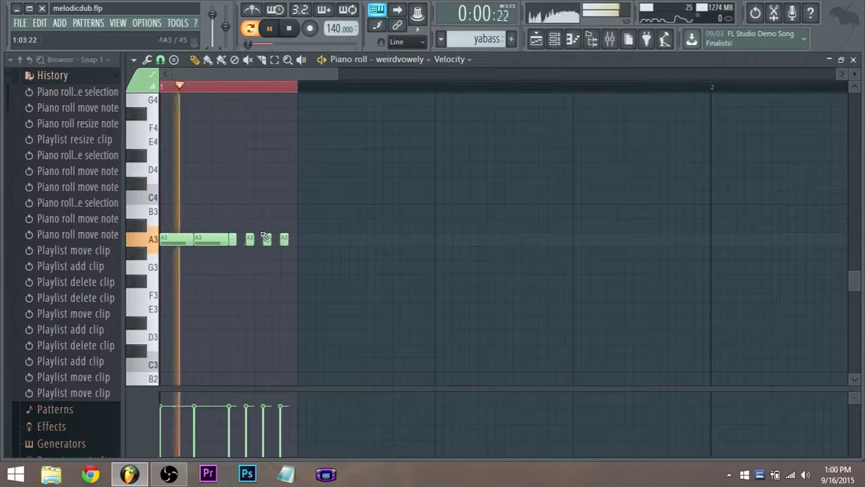
pyautogui.rightClick(247, 243)
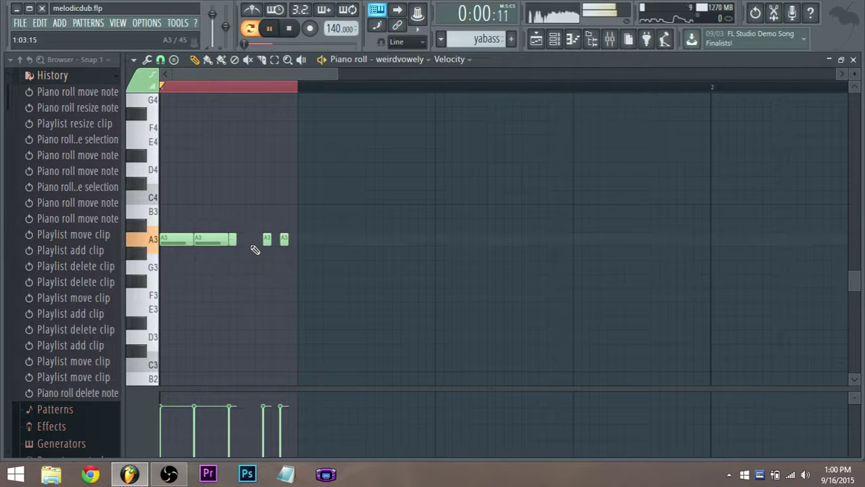
pyautogui.moveTo(235, 241); pyautogui.dragTo(279, 245)
# Step: Redraw the last two weirdvowely A3 notes as short, separated notes at the end of the yabass pattern and play it
pyautogui.rightClick(269, 240)
pyautogui.press('space')
pyautogui.click(269, 241)
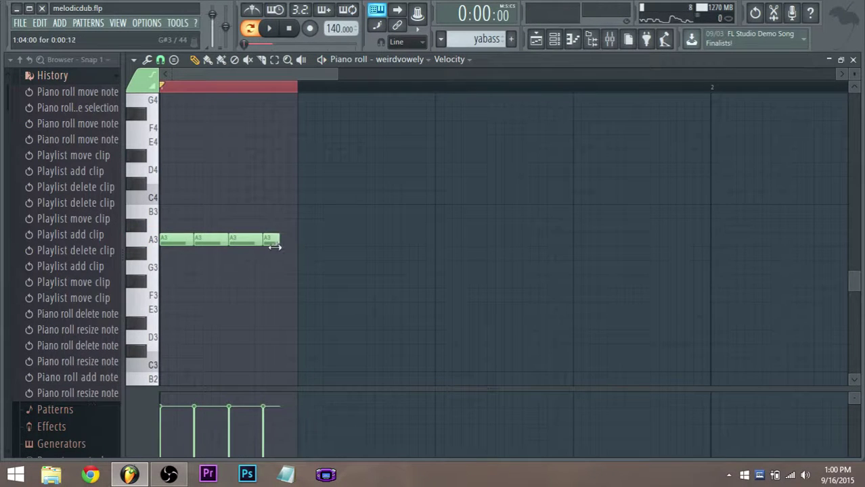
pyautogui.click(282, 241)
pyautogui.press('space')
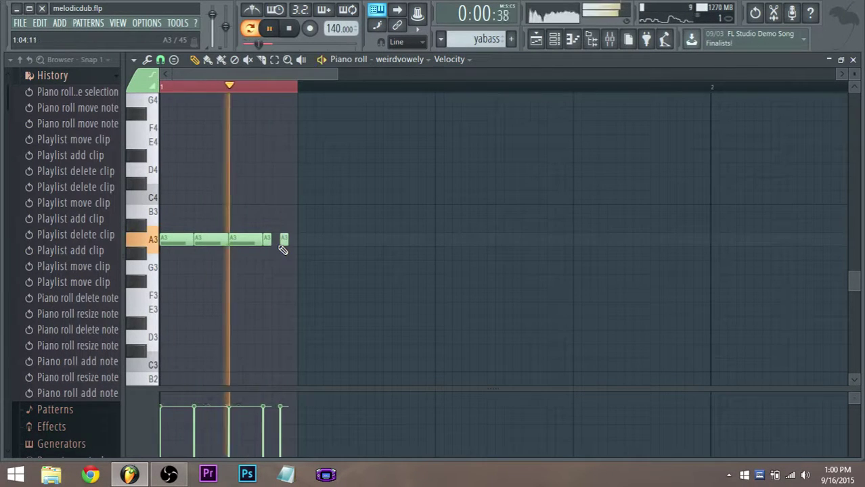
# Step: Return to the playlist, play the arrangement from bar 57 to review the drop, and stop playback
pyautogui.click(535, 38)
pyautogui.press('space')
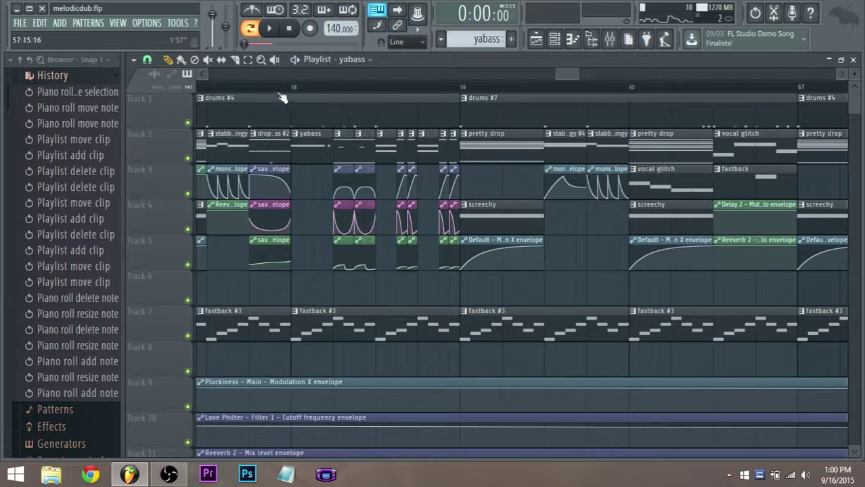
pyautogui.scroll(-2, 238, 95)
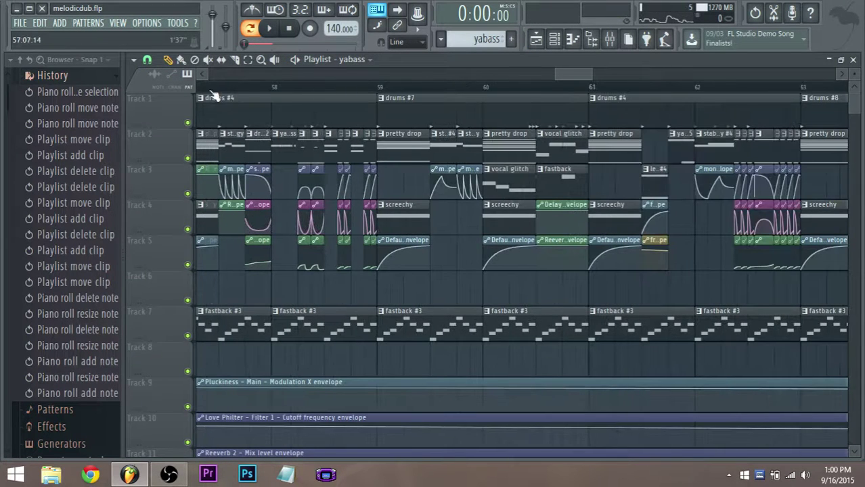
pyautogui.press('space')
pyautogui.moveTo(211, 92); pyautogui.dragTo(285, 82)
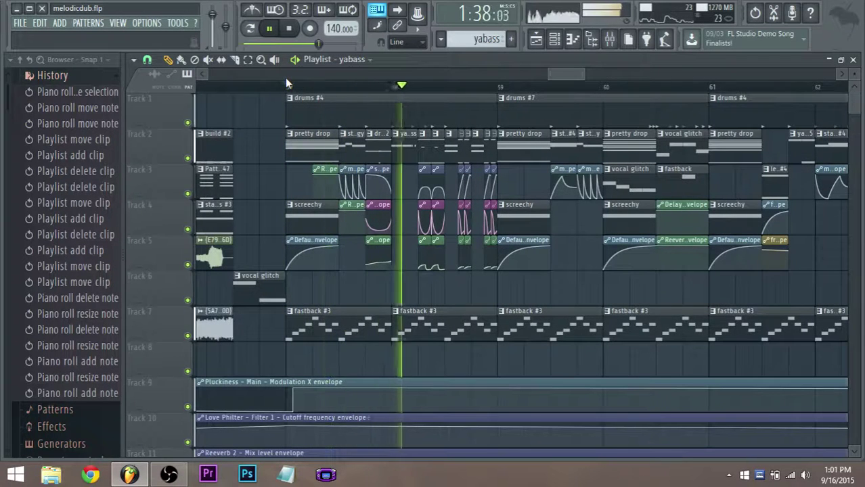
pyautogui.moveTo(564, 75); pyautogui.dragTo(572, 76)
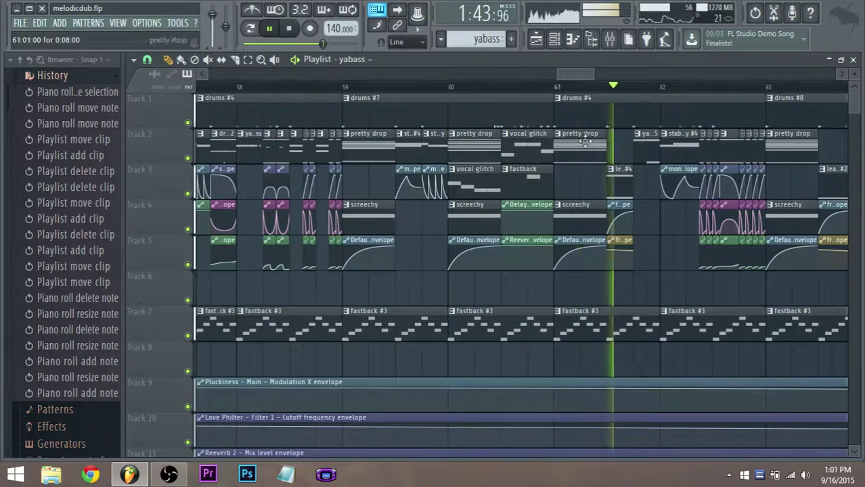
pyautogui.press('space')
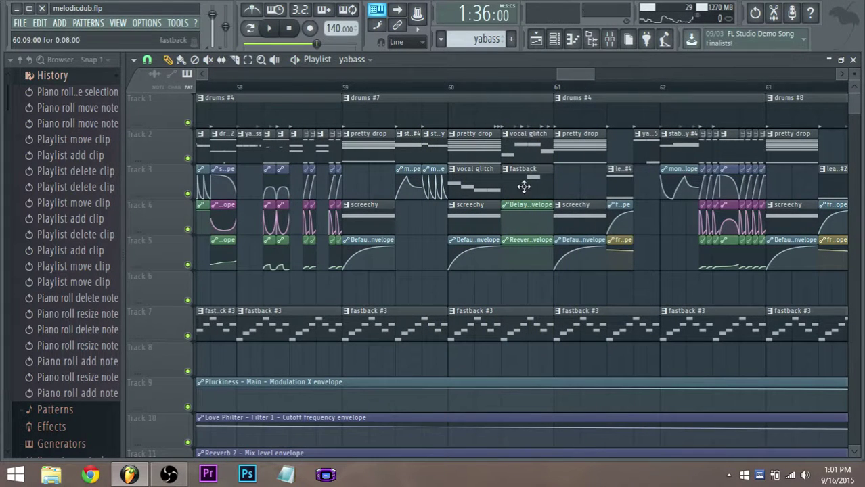
# Step: Place a fastback clip at bar 60 on Track 6, slip its contents to another part of the melody, and play the song
pyautogui.click(524, 187)
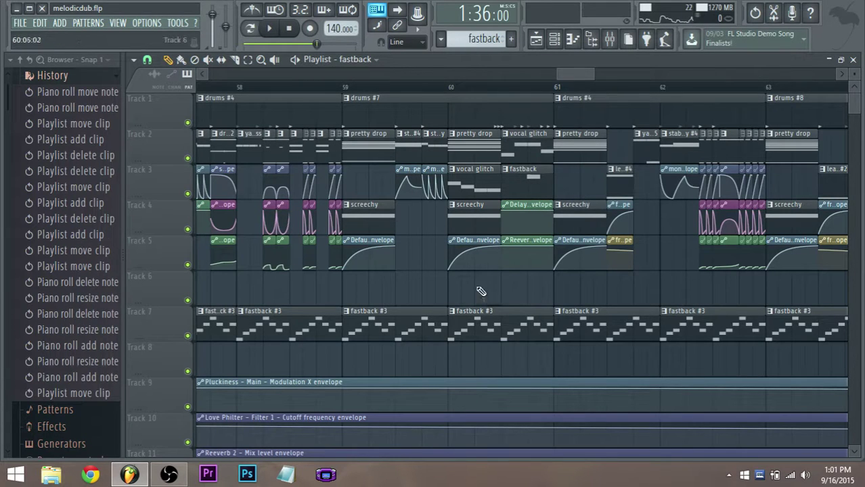
pyautogui.click(450, 286)
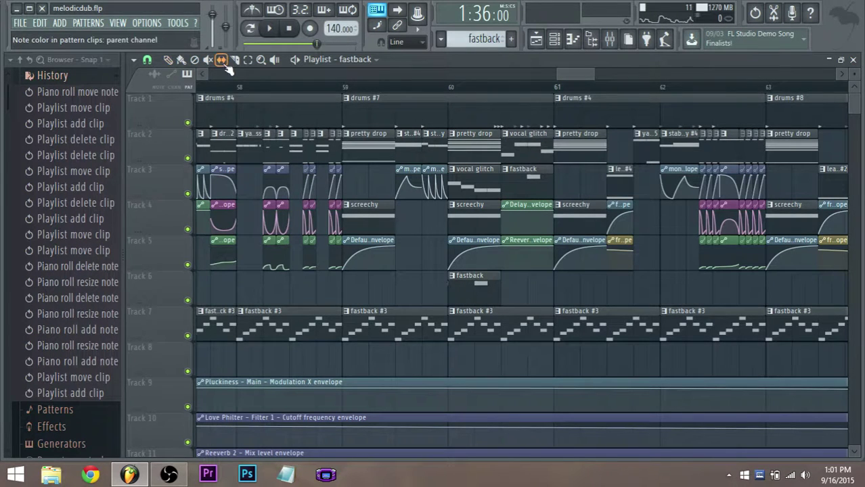
pyautogui.click(465, 288)
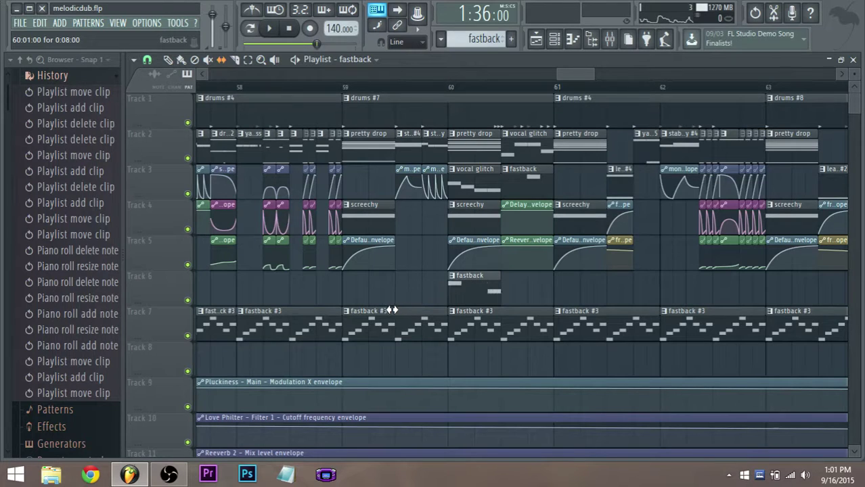
pyautogui.press('space')
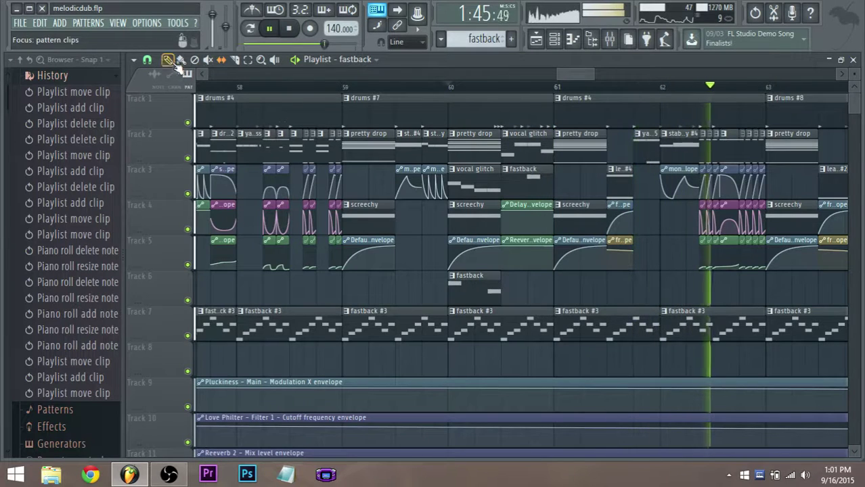
pyautogui.scroll(-2, 580, 80)
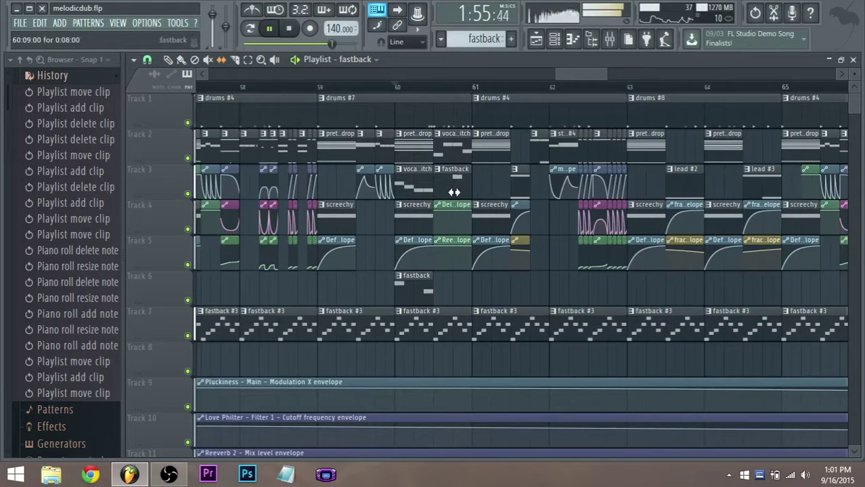
# Step: Move the fastback clip in the second half of bar 60 from Track 3 to Track 6, trim its start to 60:11, and slip its contents
pyautogui.moveTo(454, 192); pyautogui.dragTo(457, 192)
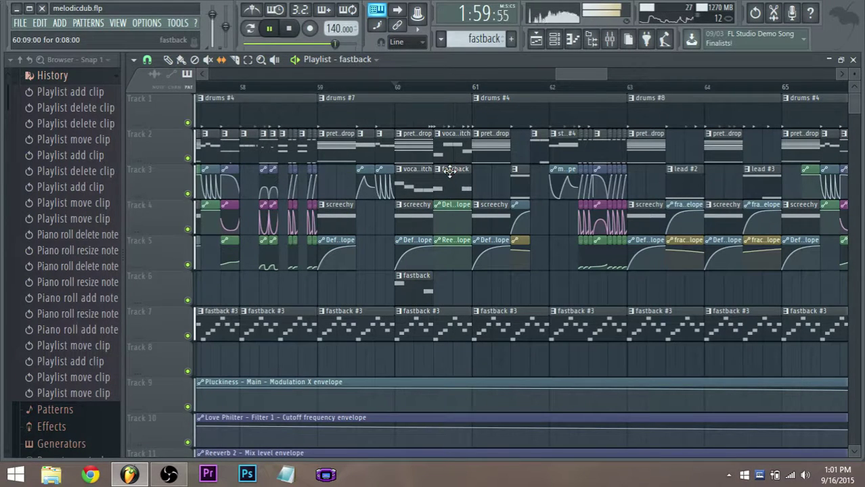
pyautogui.moveTo(450, 171); pyautogui.dragTo(450, 190)
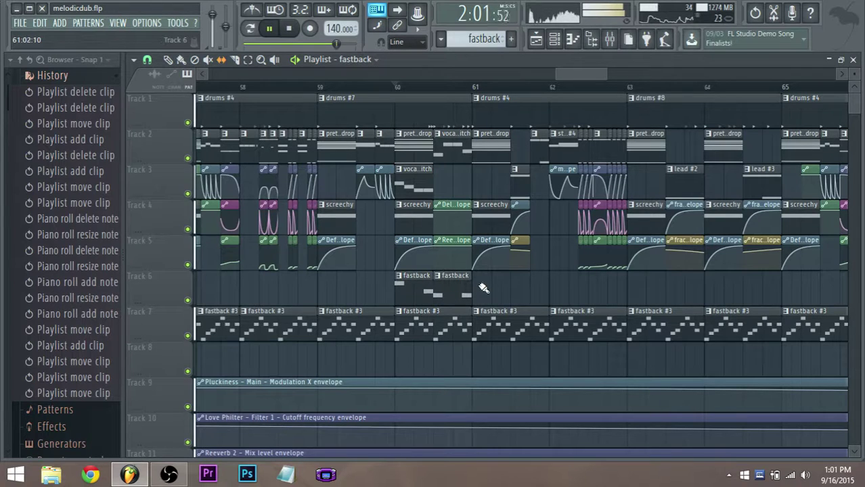
pyautogui.click(467, 275)
pyautogui.moveTo(435, 283); pyautogui.dragTo(440, 284)
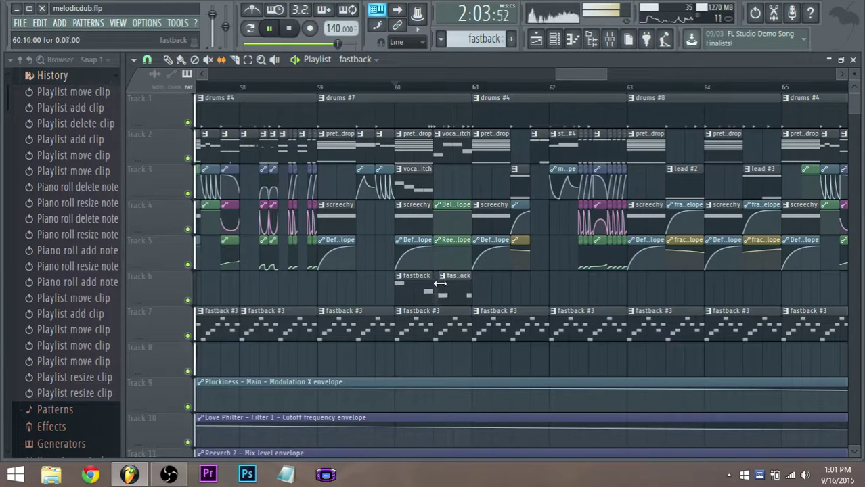
pyautogui.click(396, 88)
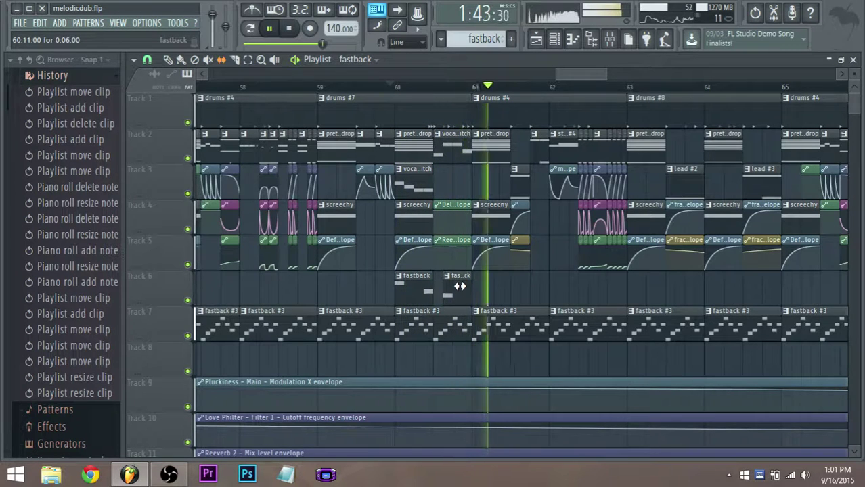
pyautogui.moveTo(472, 279); pyautogui.dragTo(386, 298)
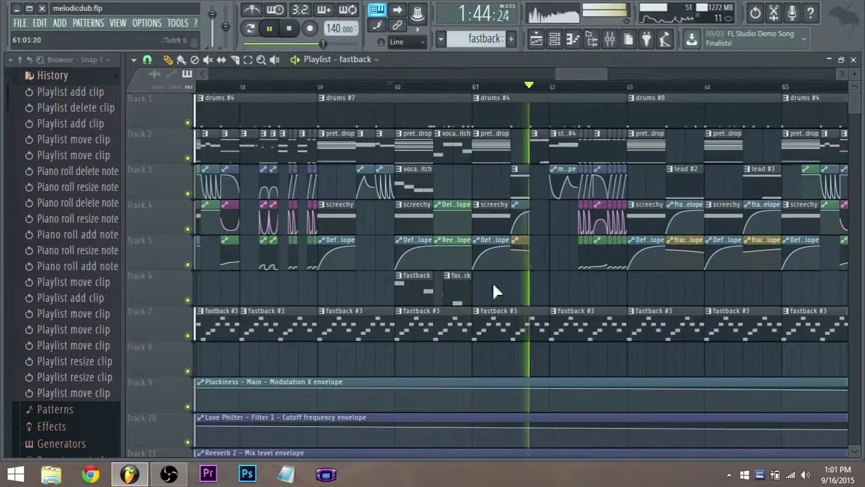
# Step: Replay the section before bar 60, delete the vocal glitch clip at bar 60 on Track 3, and listen to the result
pyautogui.press('space')
pyautogui.press('space')
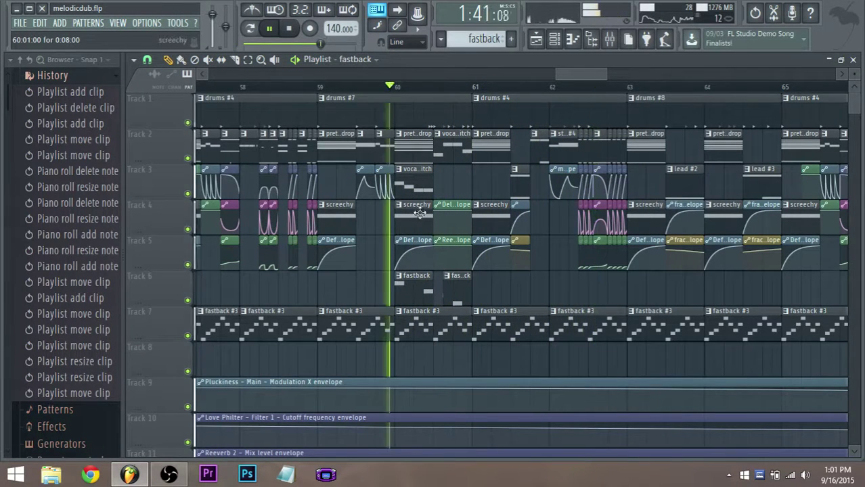
pyautogui.rightClick(430, 185)
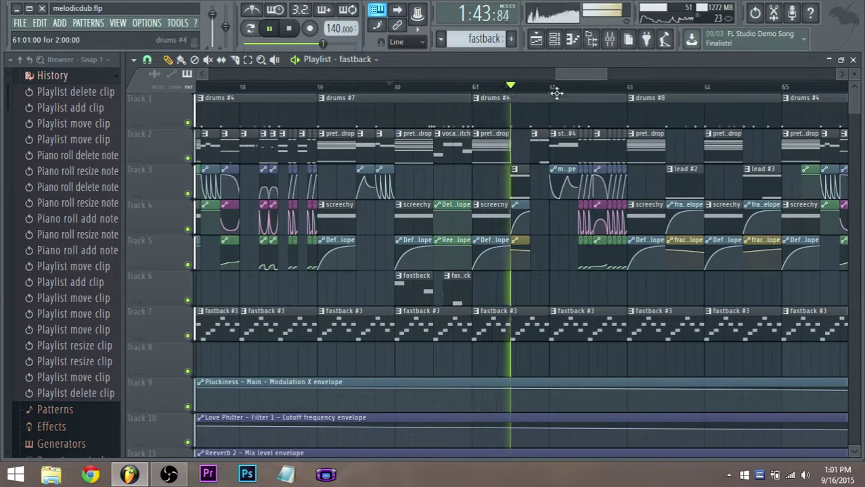
pyautogui.press('space')
pyautogui.press('space')
pyautogui.moveTo(579, 71); pyautogui.dragTo(586, 71)
pyautogui.scroll(-2, 383, 170)
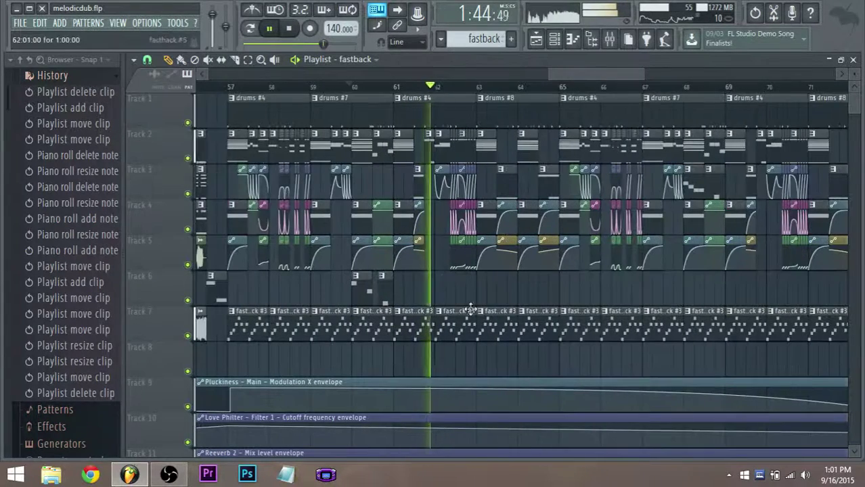
# Step: Copy the two fastback clips of bar 60 on Track 6 to bar 68 on the same track
pyautogui.moveTo(346, 269); pyautogui.dragTo(394, 310)
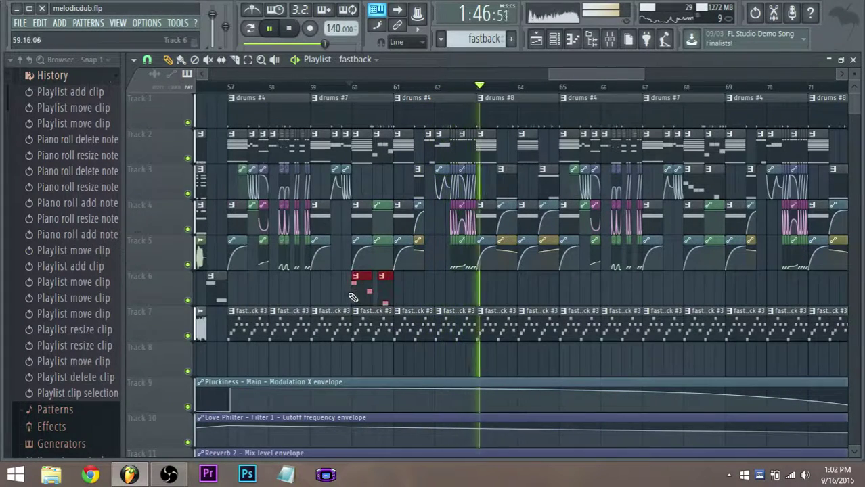
pyautogui.hotkey('ctrl', 'c')
pyautogui.hotkey('ctrl', 'v')
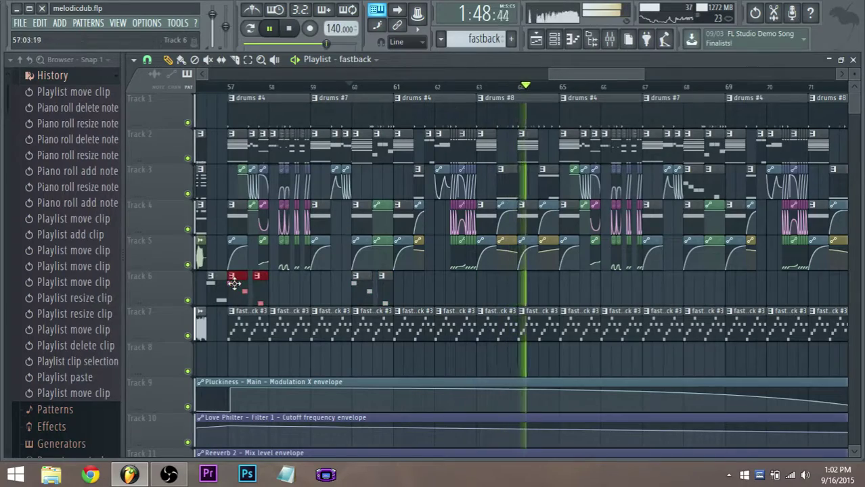
pyautogui.moveTo(237, 292); pyautogui.dragTo(732, 293)
pyautogui.scroll(-3, 568, 73)
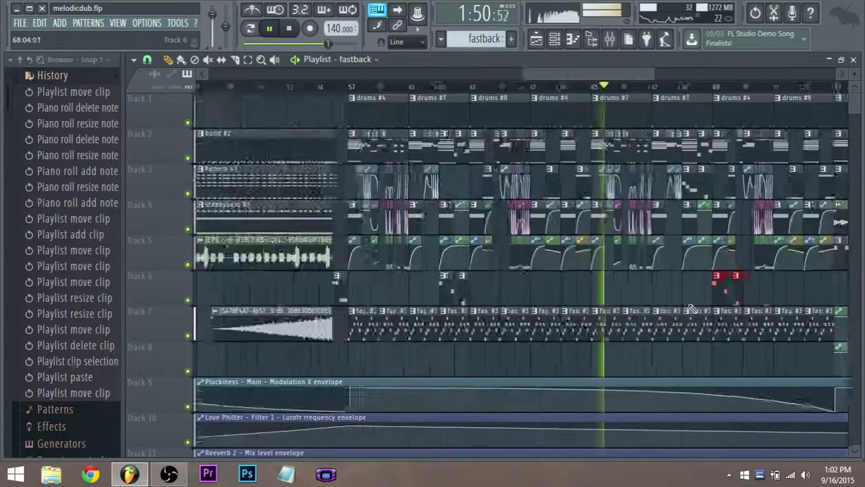
pyautogui.scroll(3, 569, 73)
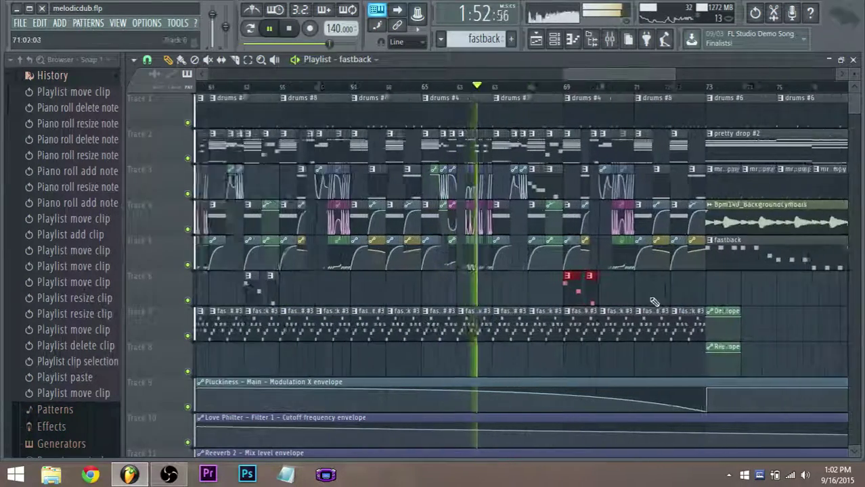
pyautogui.moveTo(556, 292); pyautogui.dragTo(517, 292)
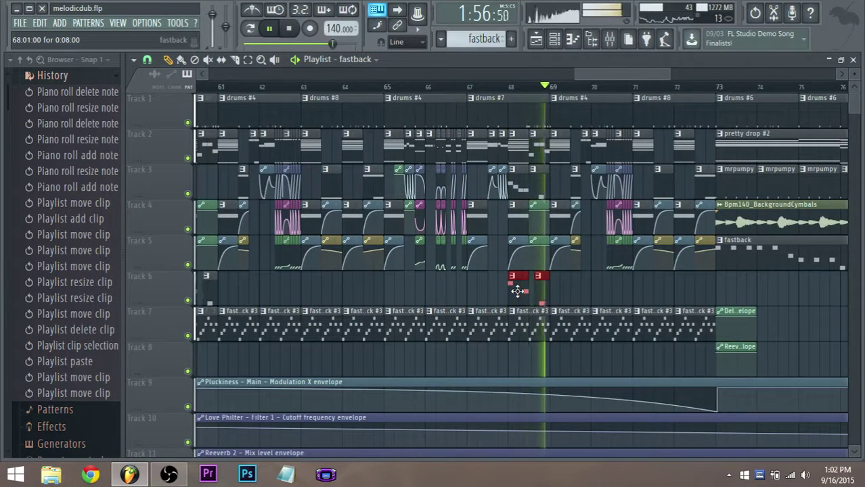
# Step: Deselect the copied fastback clips and delete the vocal glitch clip at bar 68 on Track 3
pyautogui.click(583, 297)
pyautogui.scroll(-1, 583, 298)
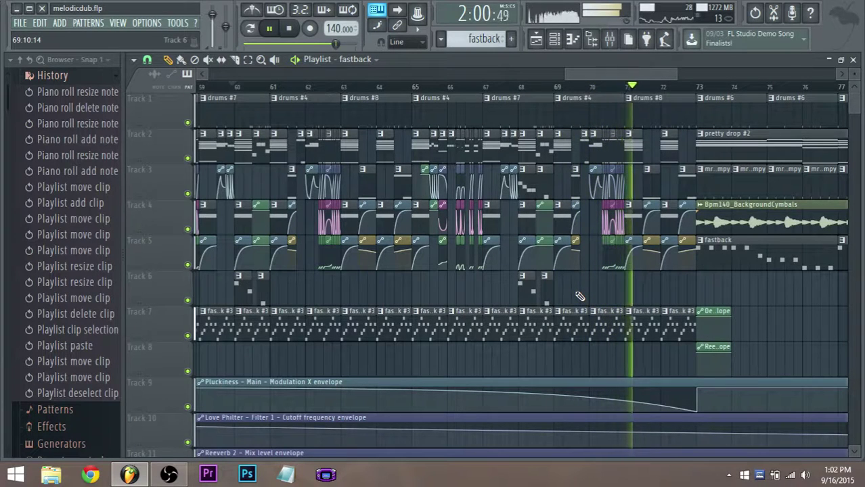
pyautogui.scroll(-2, 579, 295)
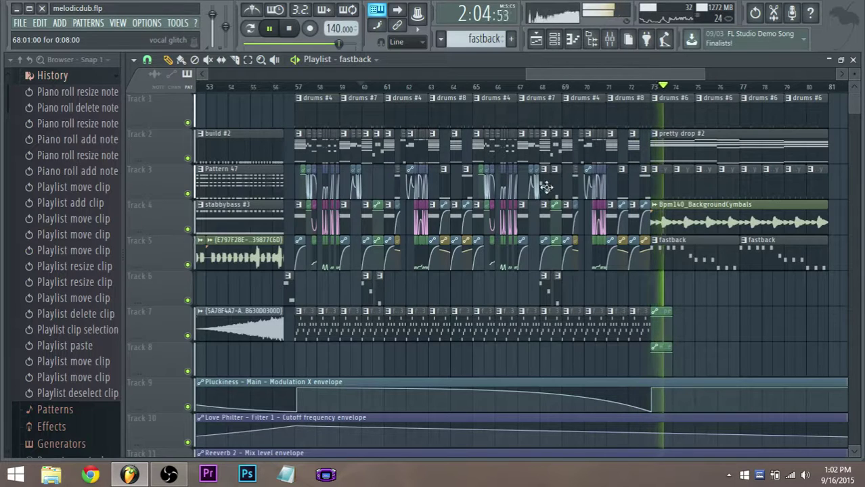
pyautogui.rightClick(545, 186)
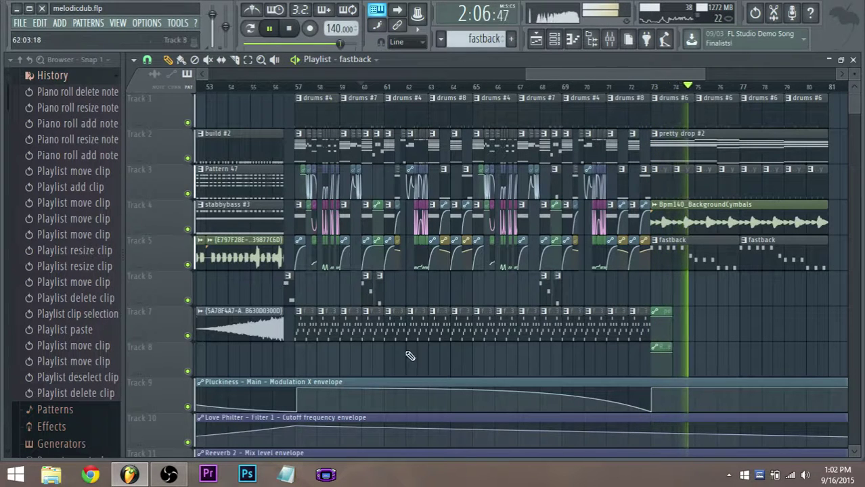
# Step: Copy four bars of fastback #3 clips to Track 6 at bar 73 and again at bar 77
pyautogui.moveTo(298, 359); pyautogui.dragTo(712, 282)
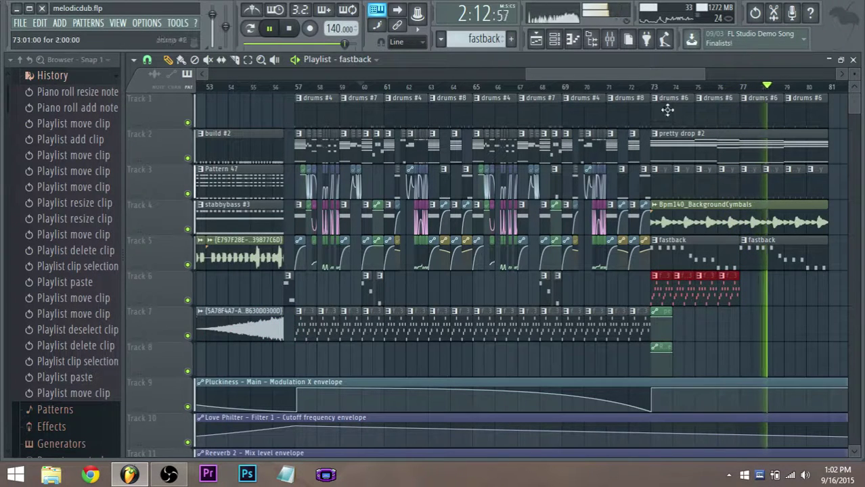
pyautogui.hscroll(5, 708, 95)
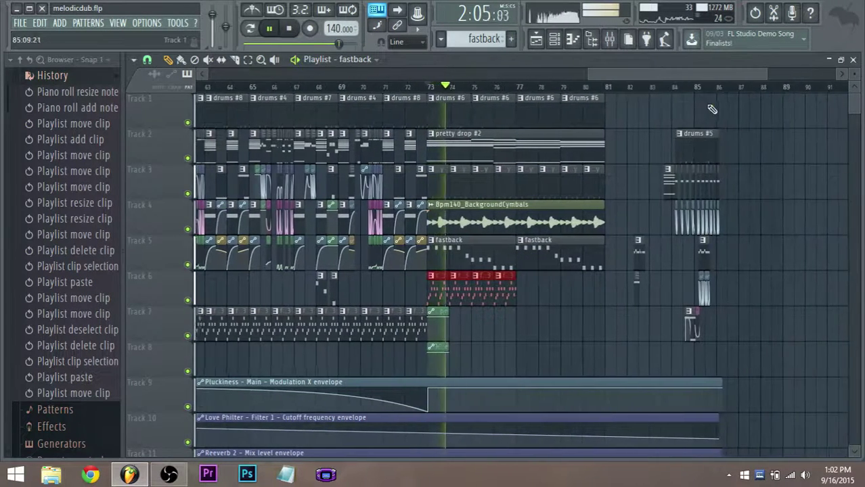
pyautogui.hotkey('ctrl', 'v')
pyautogui.moveTo(296, 302); pyautogui.dragTo(592, 266)
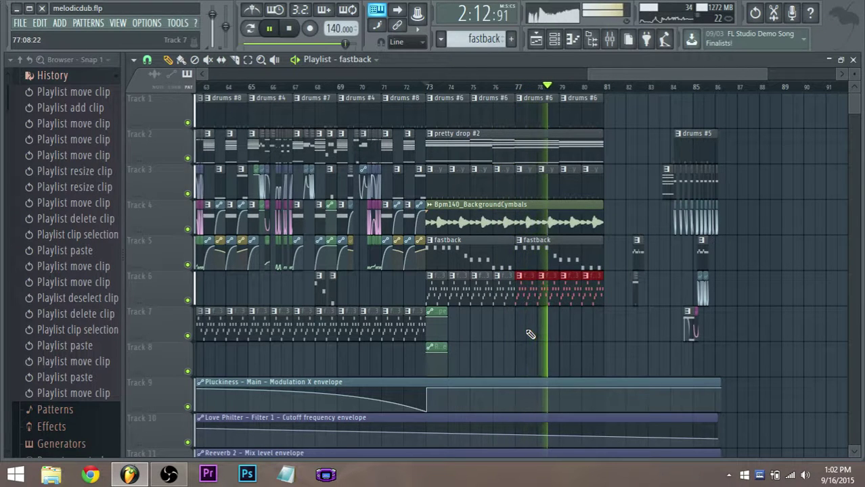
# Step: Stop playback and open the Pluckiness notes and channel rack of the fastback pattern at bar 73 to examine them
pyautogui.press('space')
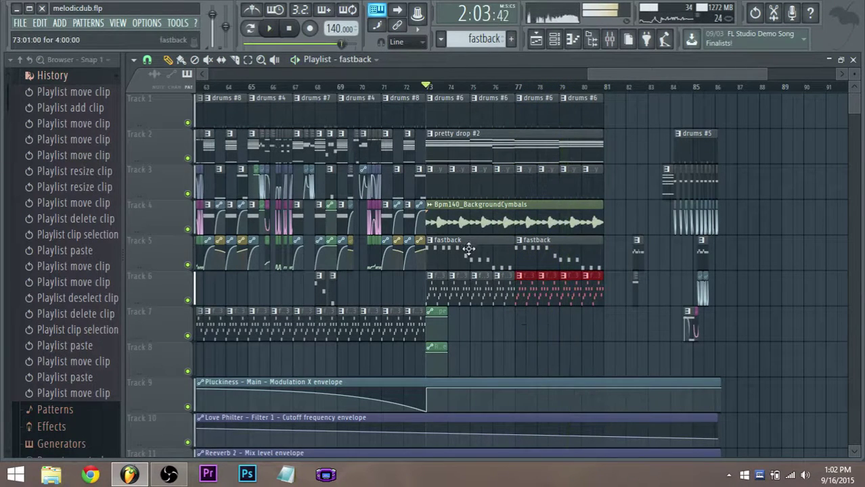
pyautogui.doubleClick(467, 258)
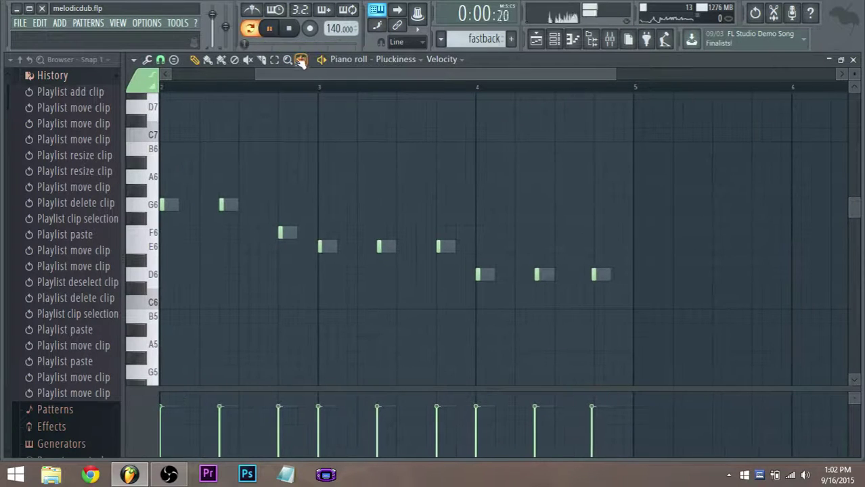
pyautogui.click(555, 42)
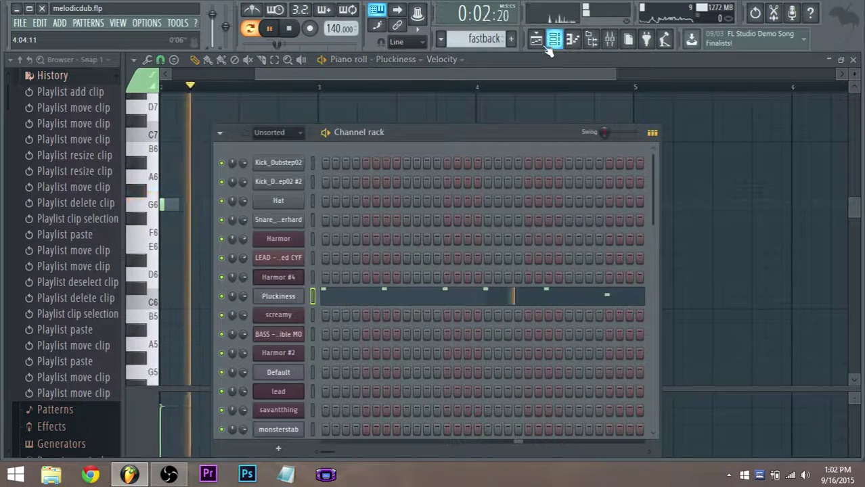
pyautogui.press('F5')
# Step: Make the fastback clip at bar 77 on Track 5 a unique pattern and open its Pluckiness notes and channel rack
pyautogui.rightClick(521, 251)
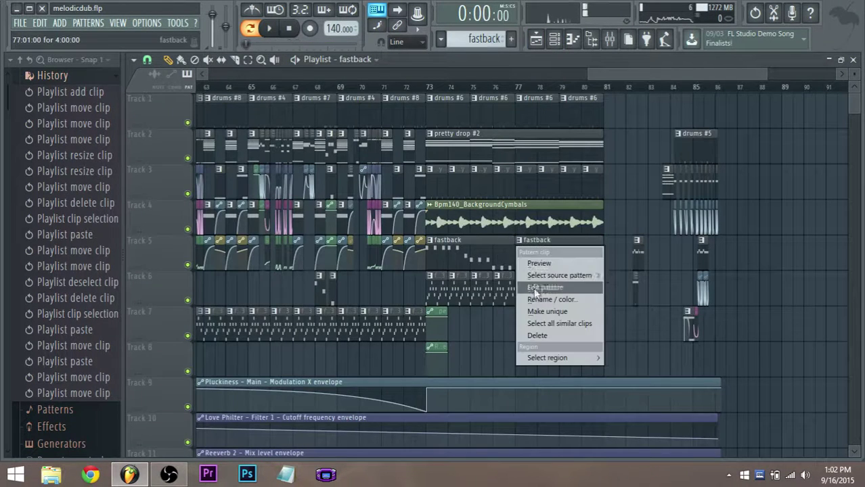
pyautogui.click(550, 321)
pyautogui.press('F7')
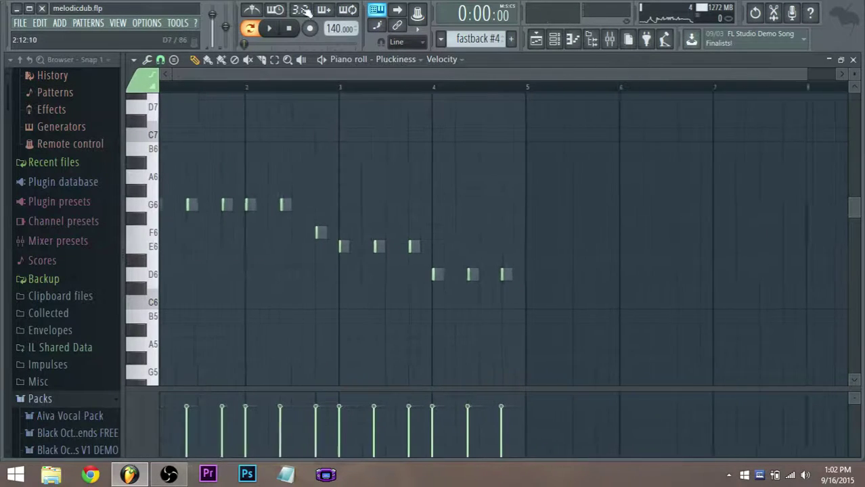
pyautogui.click(571, 41)
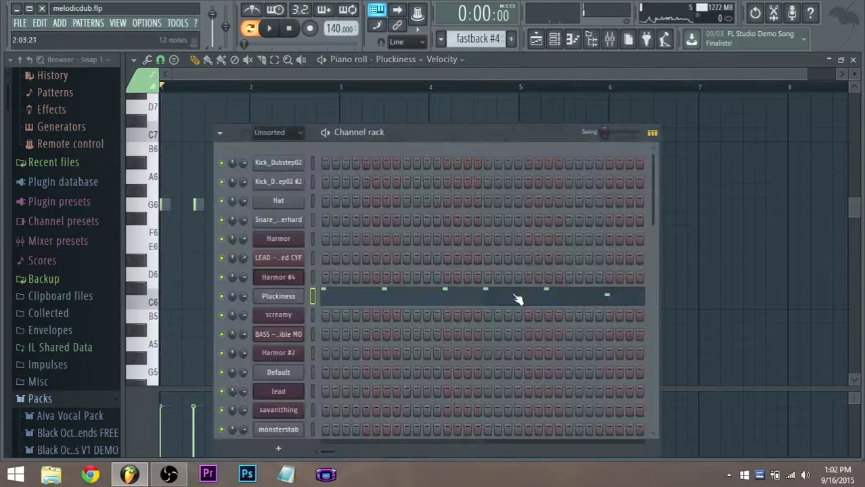
# Step: Open the Harmor #3 notes of fastback #4 and play the pattern to hear its melody
pyautogui.scroll(-8, 513, 304)
pyautogui.scroll(-1, 512, 308)
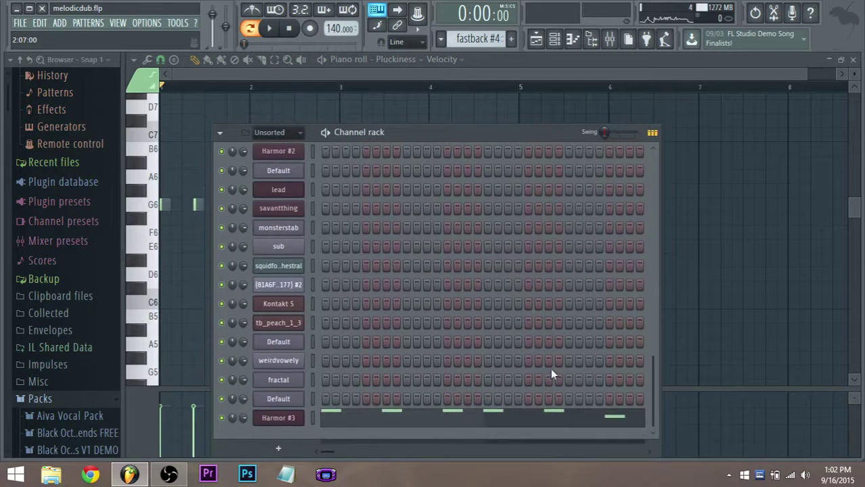
pyautogui.click(561, 418)
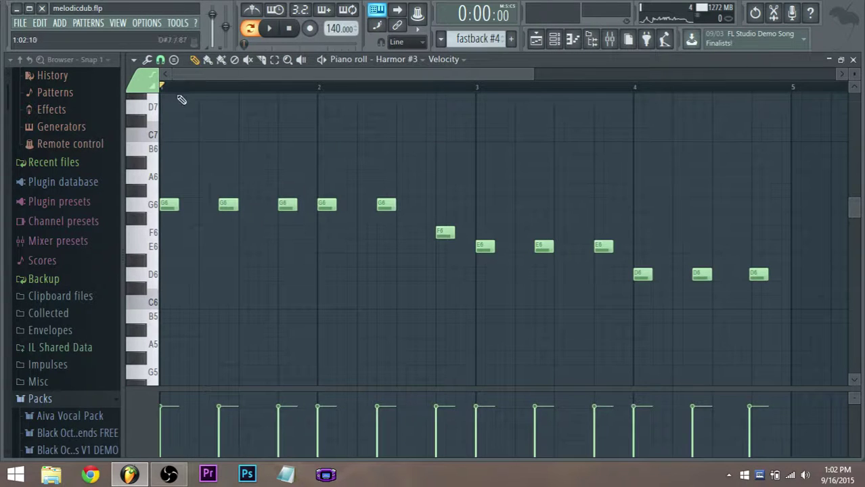
pyautogui.press('space')
pyautogui.scroll(-3, 490, 224)
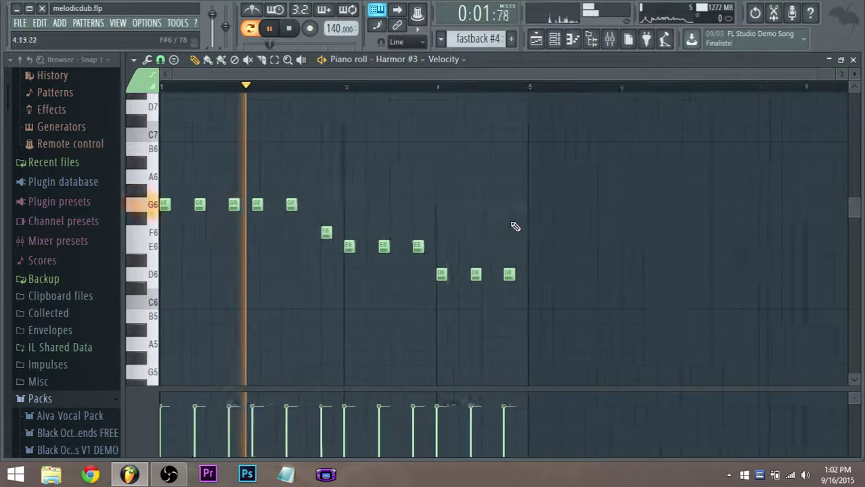
pyautogui.scroll(-1, 515, 226)
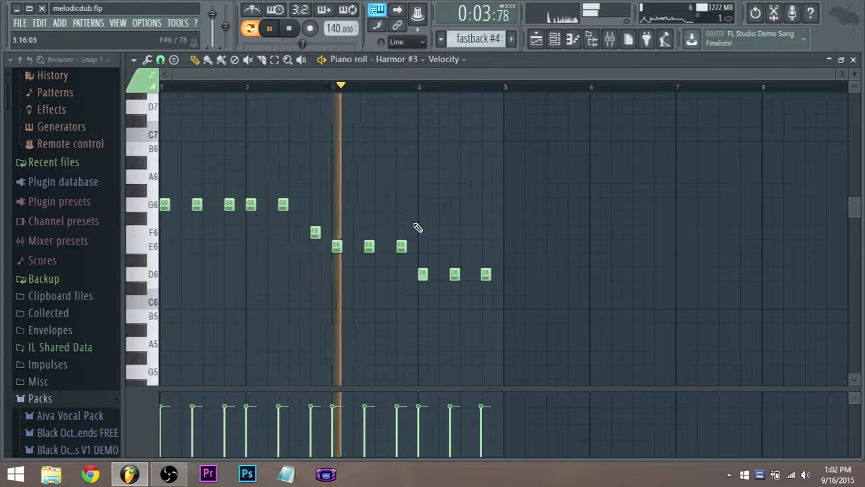
pyautogui.press('space')
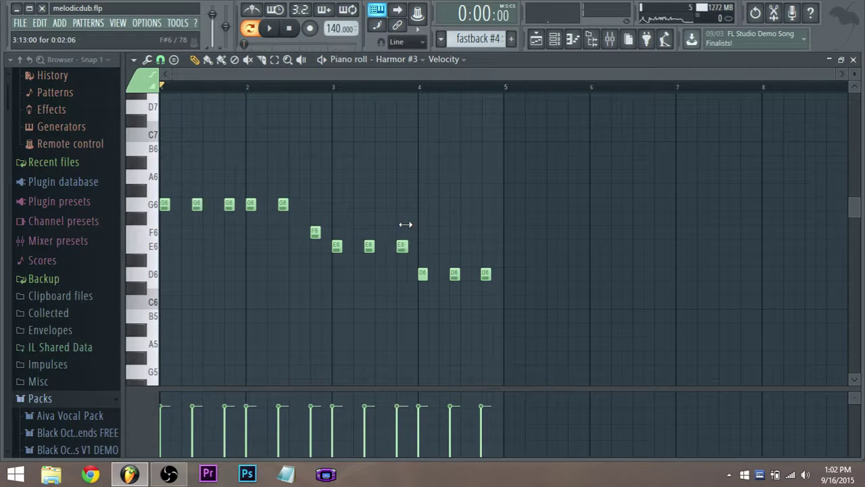
# Step: Move the last E6 note of bar 3 up to G6 and the last D6 note of bar 4 down to C6
pyautogui.scroll(2, 403, 248)
pyautogui.moveTo(401, 247); pyautogui.dragTo(399, 226)
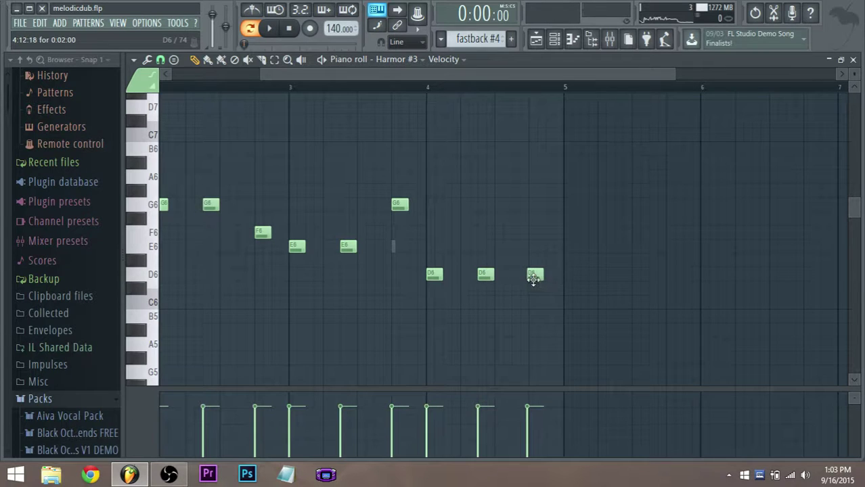
pyautogui.moveTo(533, 278); pyautogui.dragTo(537, 309)
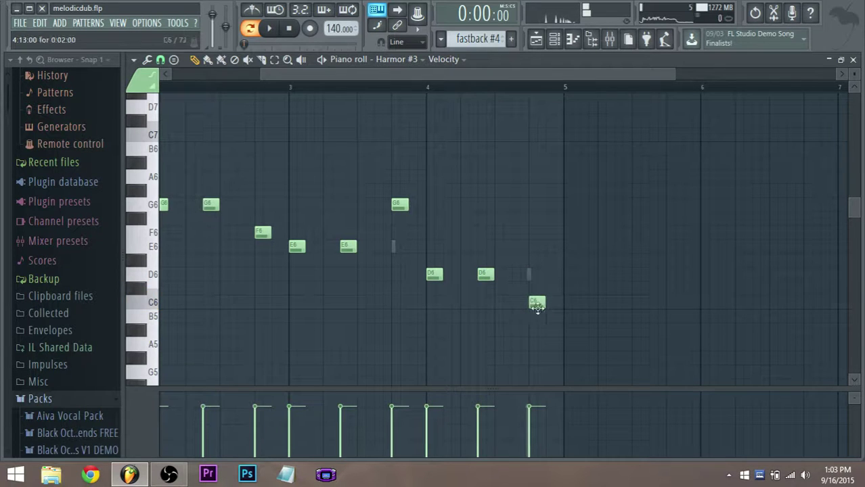
# Step: Return to the playlist and play the arrangement from bar 77 to hear the edited fastback #4 clip
pyautogui.click(537, 40)
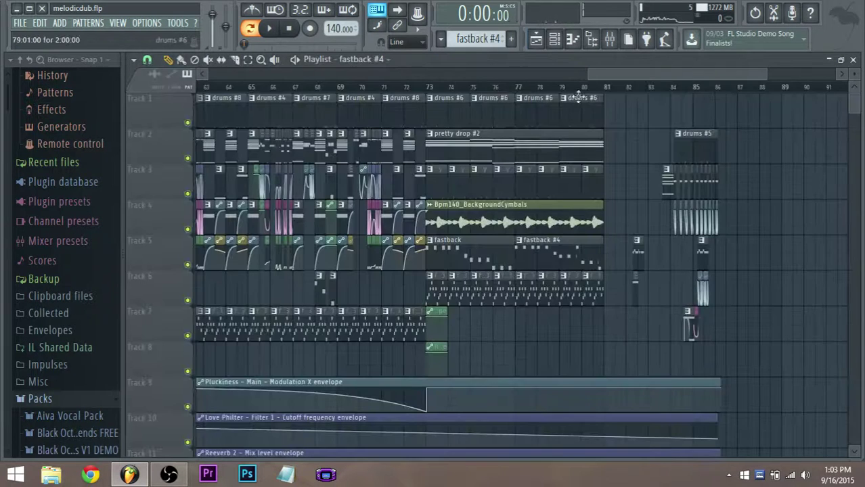
pyautogui.click(538, 85)
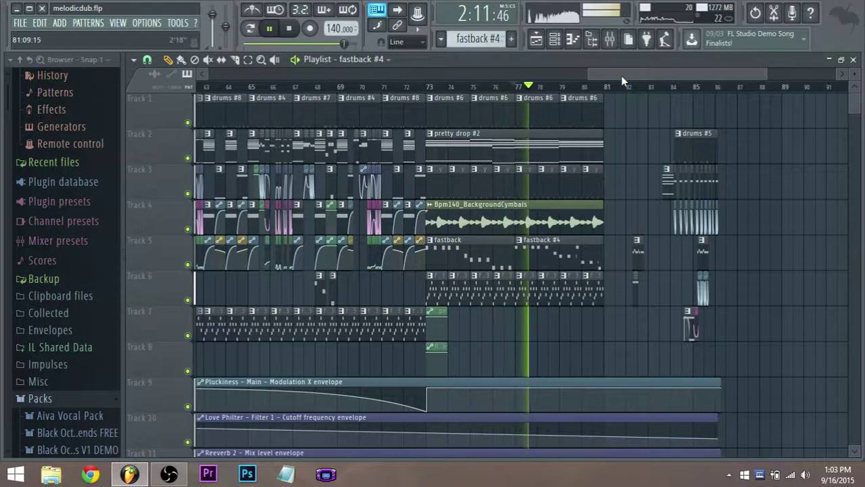
pyautogui.moveTo(621, 76); pyautogui.dragTo(641, 76)
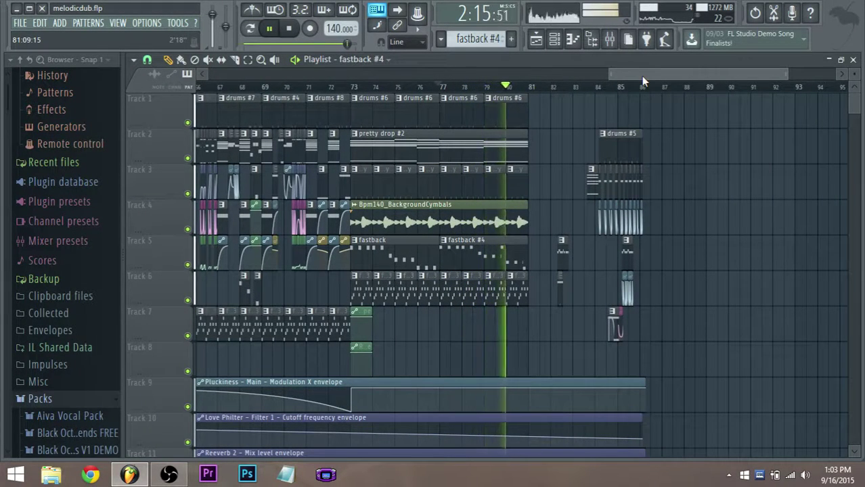
pyautogui.press('space')
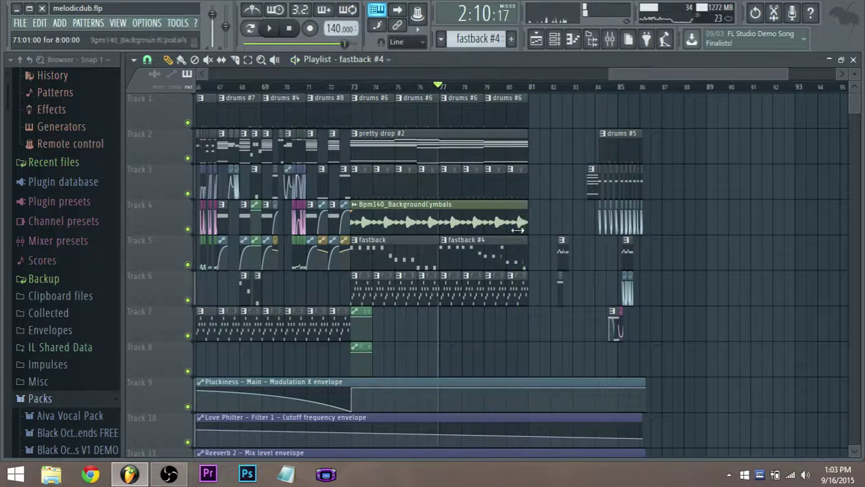
# Step: Reopen the Harmor #3 notes of fastback #4 and lower the middle D6 note of bar 4 to C6
pyautogui.doubleClick(502, 244)
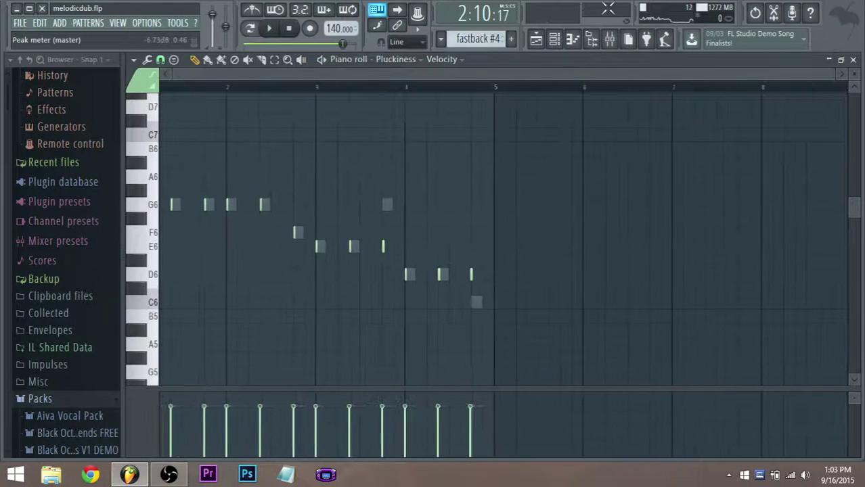
pyautogui.press('F6')
pyautogui.click(575, 423)
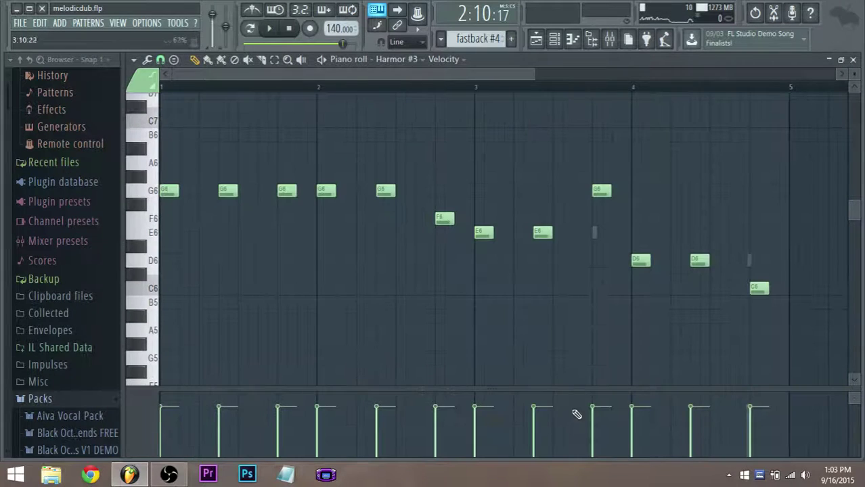
pyautogui.moveTo(702, 264); pyautogui.dragTo(699, 292)
# Step: Play the arrangement from bar 77 and examine the leftover clips past bar 81 in the playlist
pyautogui.press('space')
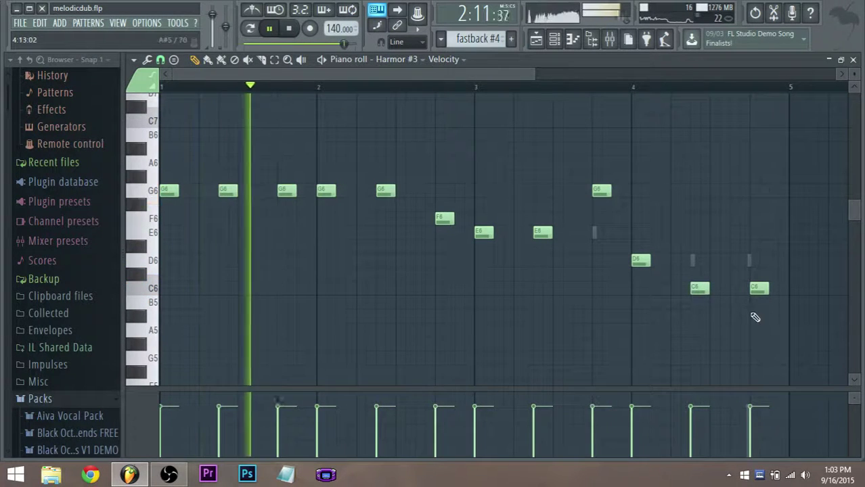
pyautogui.click(535, 40)
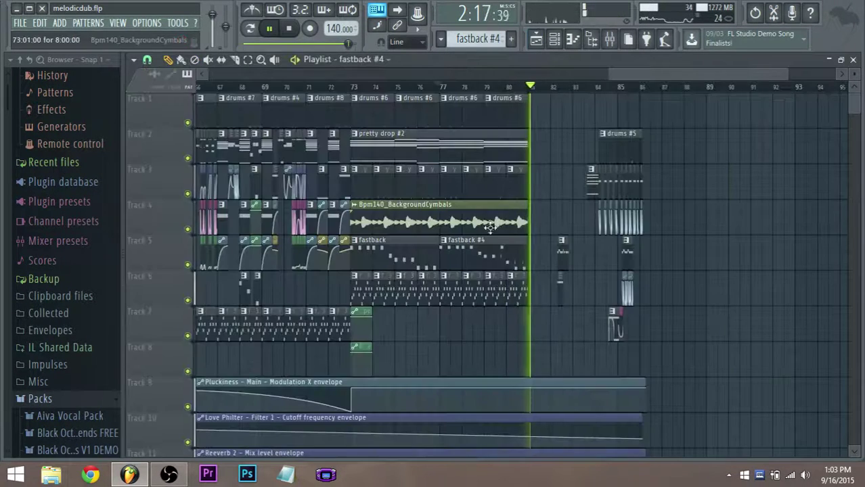
pyautogui.scroll(-1, 534, 247)
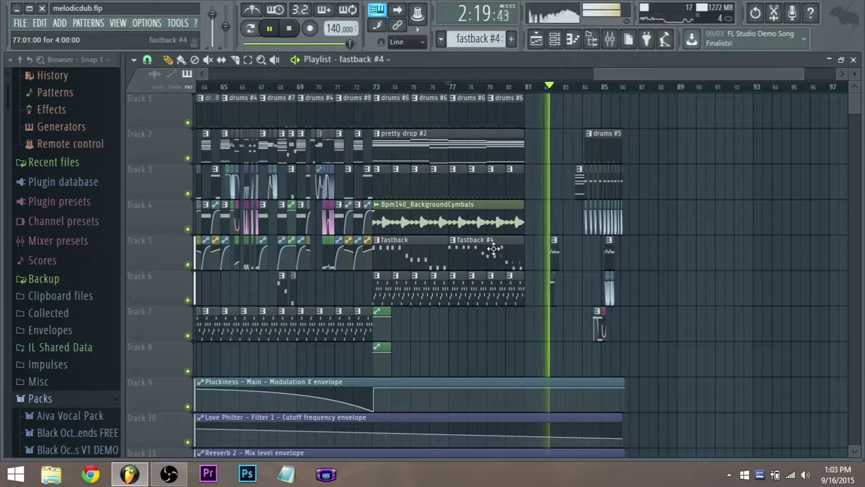
pyautogui.scroll(2, 622, 295)
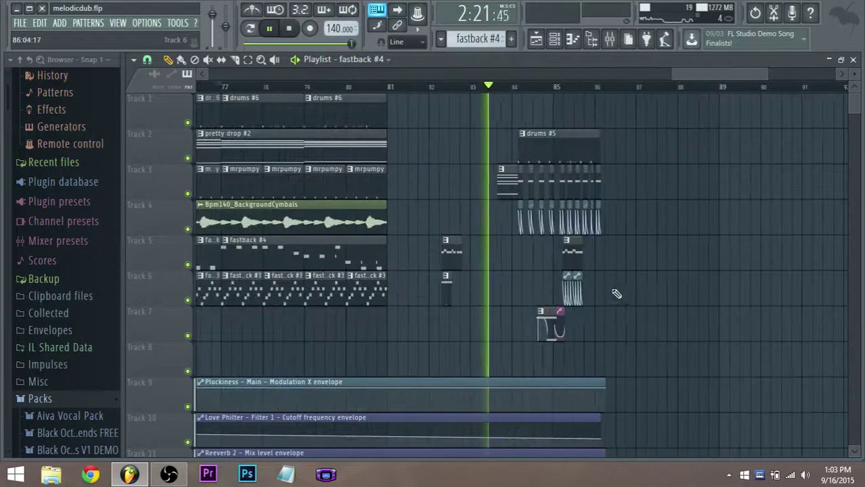
pyautogui.scroll(1, 473, 305)
pyautogui.press('space')
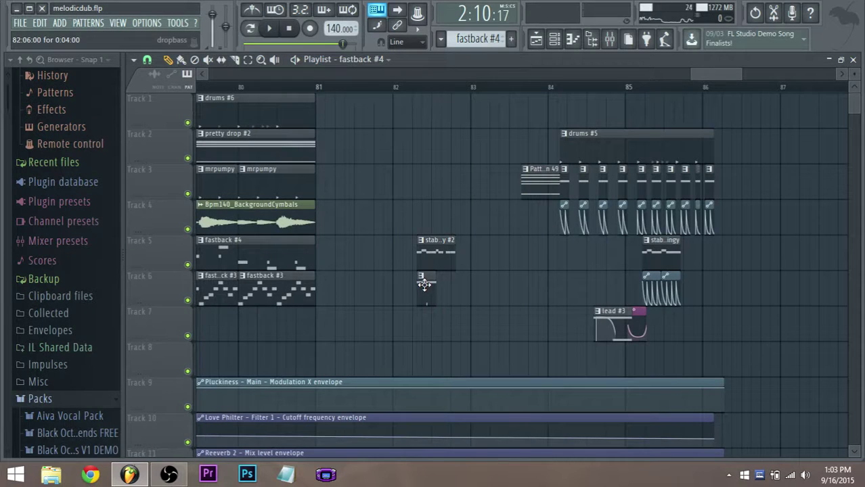
# Step: Move the dropbass clip on Track 6 from bar 82 to the start of bar 83
pyautogui.moveTo(414, 88); pyautogui.dragTo(419, 86)
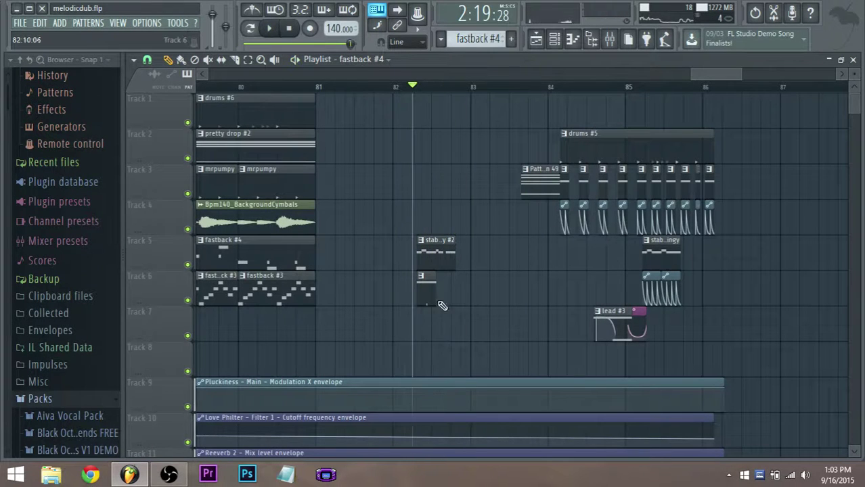
pyautogui.moveTo(419, 289)
pyautogui.mouseDown()
pyautogui.moveTo(506, 290)
pyautogui.moveTo(475, 282)
pyautogui.mouseUp()
pyautogui.press('space')
pyautogui.press('space')
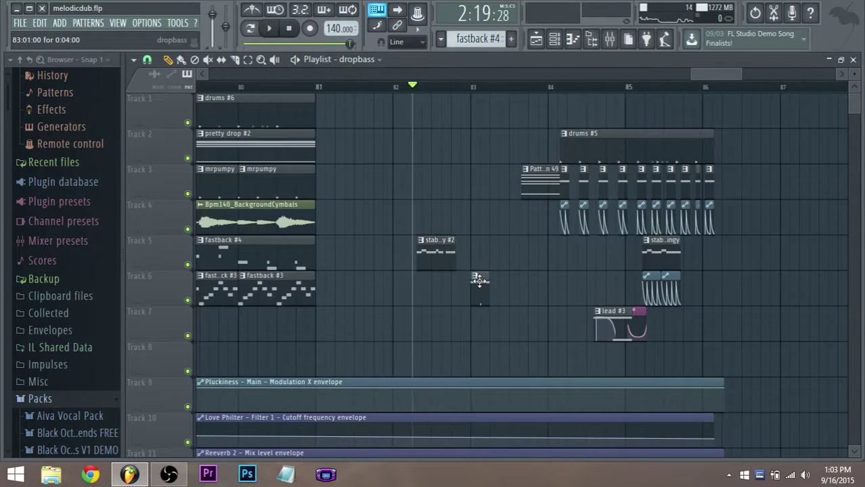
# Step: Play the leftover clips from Pattern 49 on Track 3 through bar 85 to hear them
pyautogui.click(524, 90)
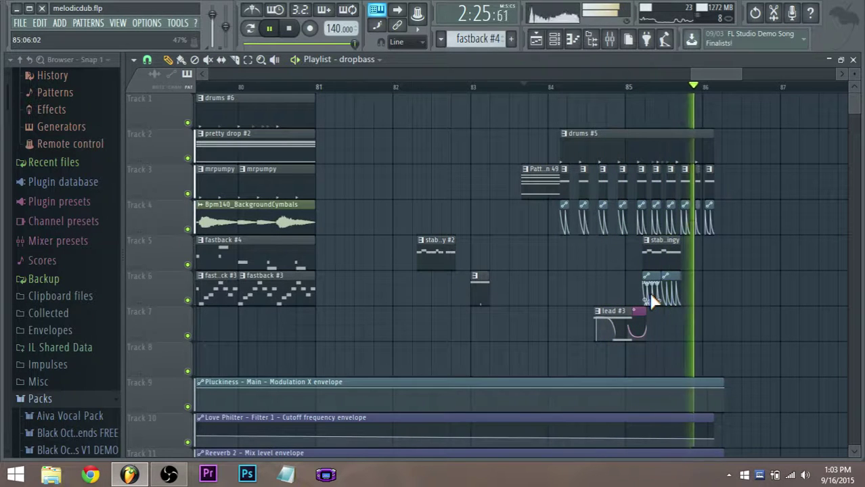
pyautogui.press('space')
pyautogui.scroll(-4, 508, 253)
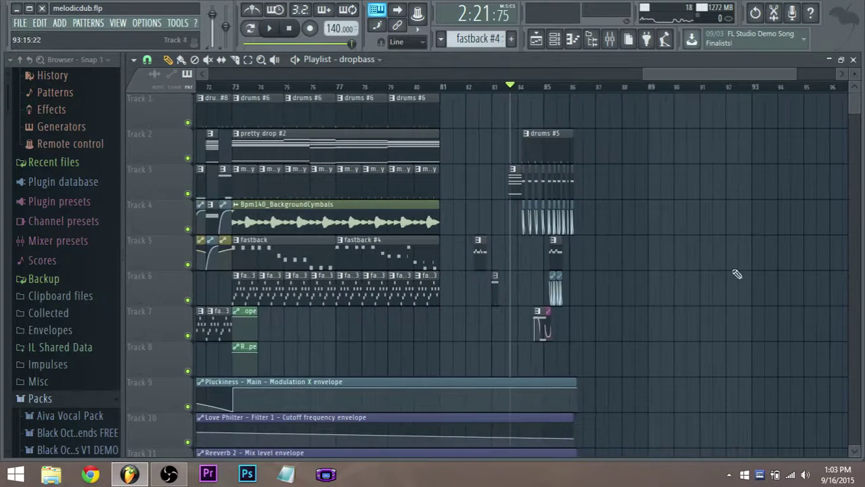
# Step: Save the melodicdub project
pyautogui.click(19, 22)
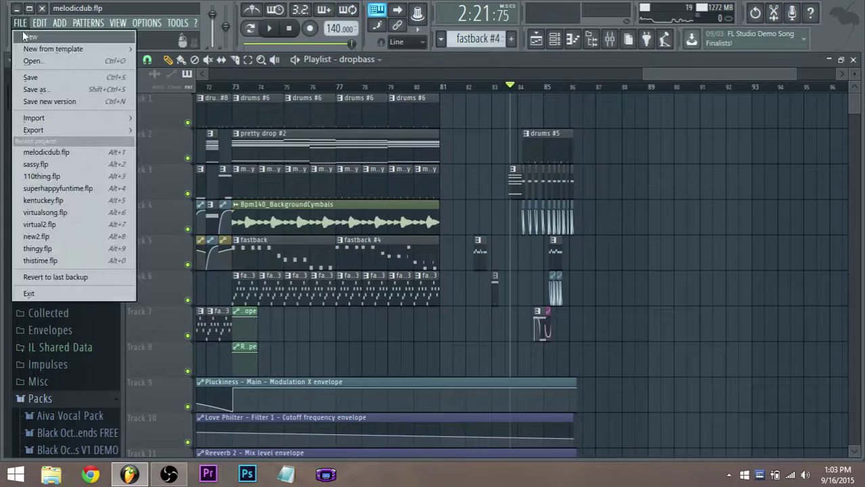
pyautogui.click(30, 75)
pyautogui.scroll(-3, 522, 240)
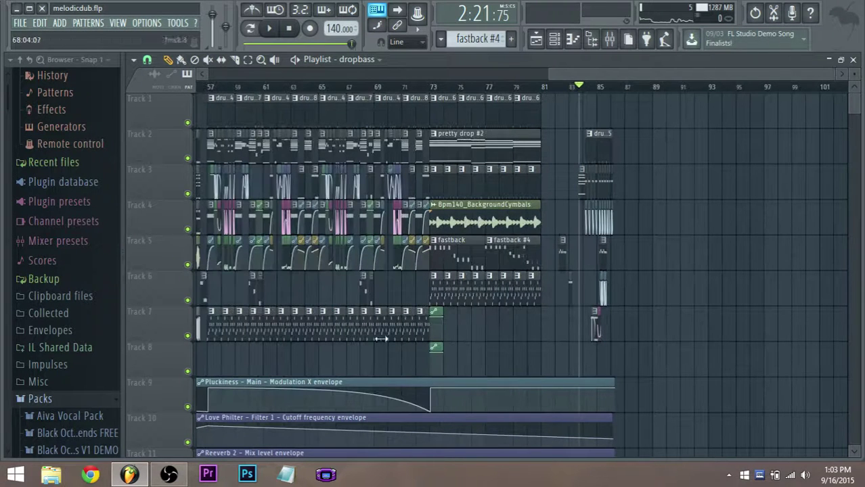
pyautogui.click(180, 478)
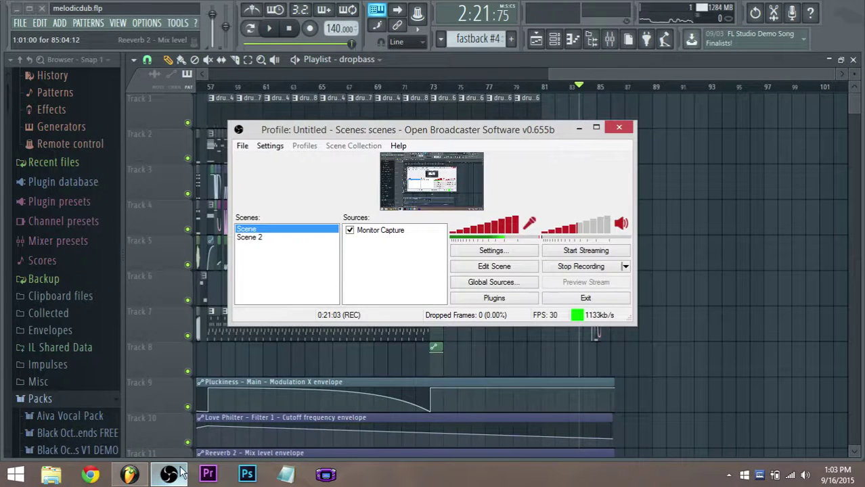
pyautogui.click(174, 476)
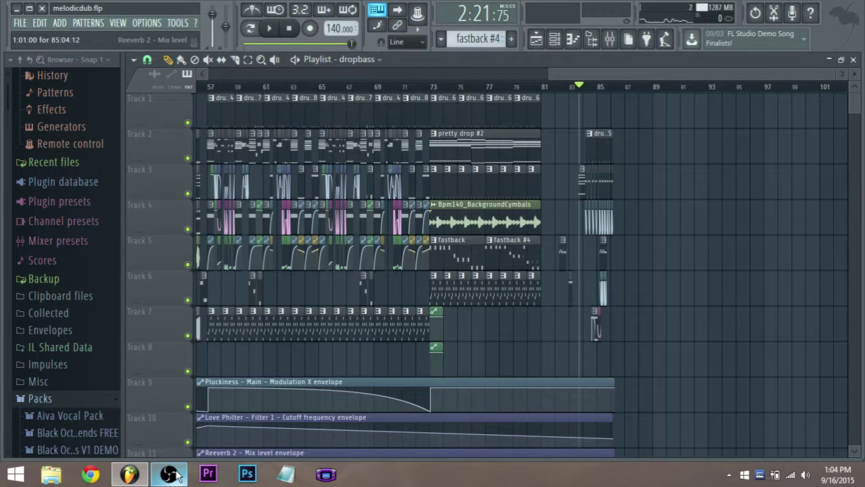
pyautogui.moveTo(548, 80); pyautogui.dragTo(840, 80)
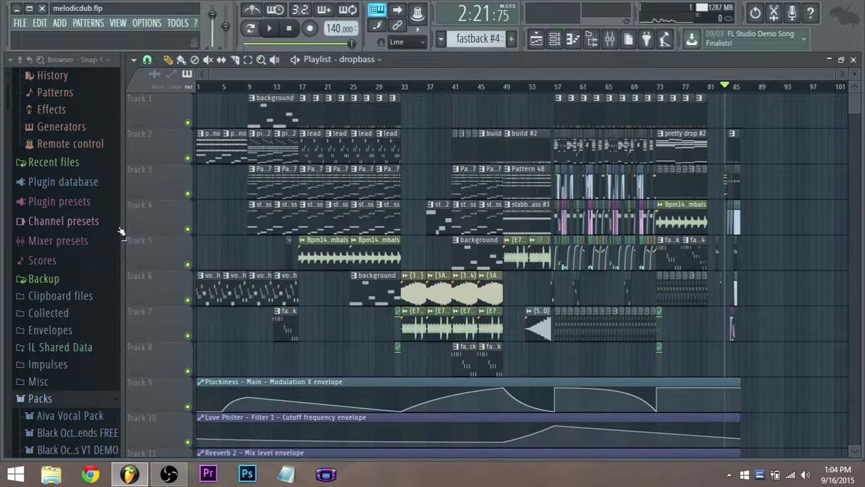
pyautogui.click(162, 476)
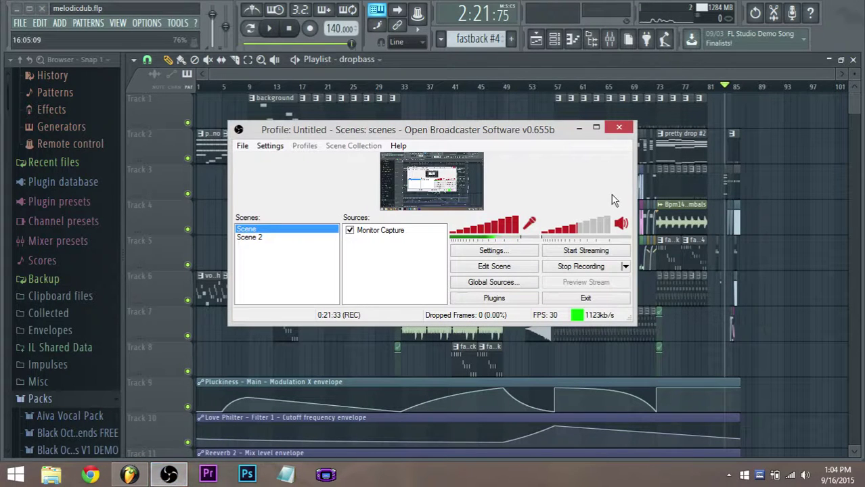